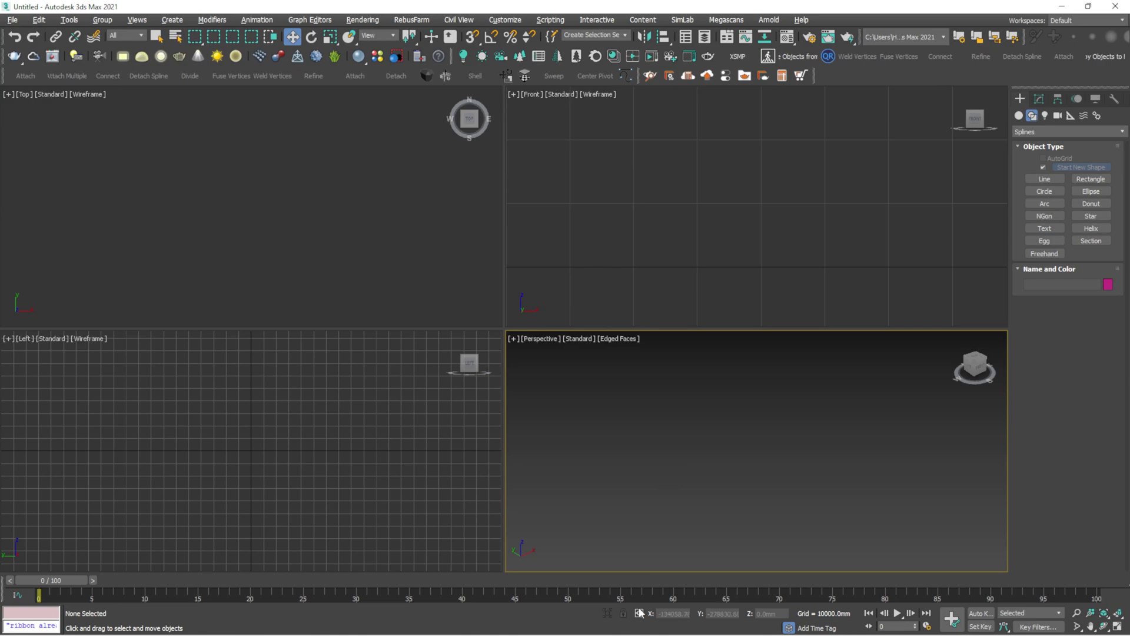
Step: Switch to the browser and look through the FloorGenerator 2.10 plugin page, from the installation instructions to the download section
{"action": "mouse_move", "coordinate": [625, 633]}
{"action": "left_click", "coordinate": [670, 622]}
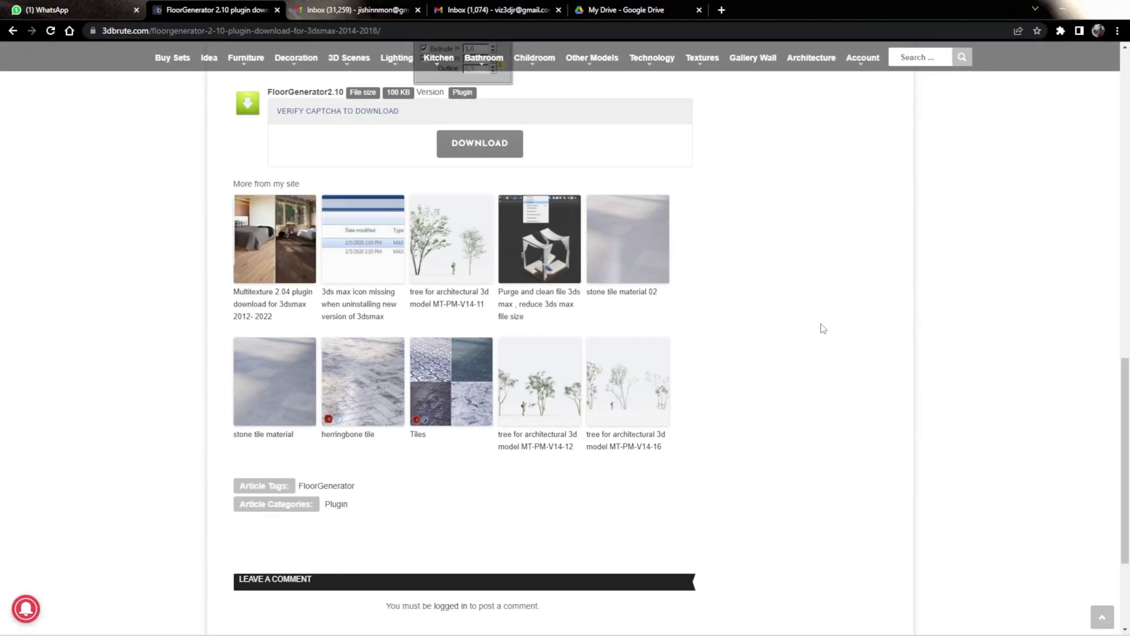
{"action": "scroll", "coordinate": [823, 329], "scroll_direction": "up", "scroll_amount": 8}
{"action": "scroll", "coordinate": [527, 255], "scroll_direction": "down", "scroll_amount": 6}
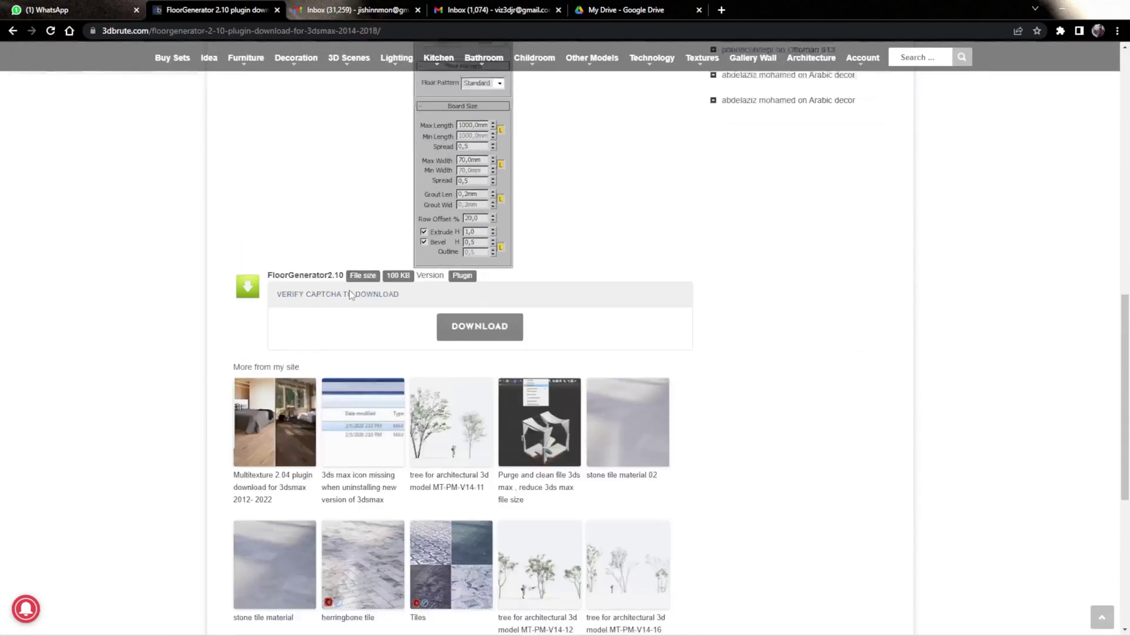
{"action": "scroll", "coordinate": [349, 290], "scroll_direction": "down", "scroll_amount": 3}
{"action": "scroll", "coordinate": [252, 179], "scroll_direction": "up", "scroll_amount": 15}
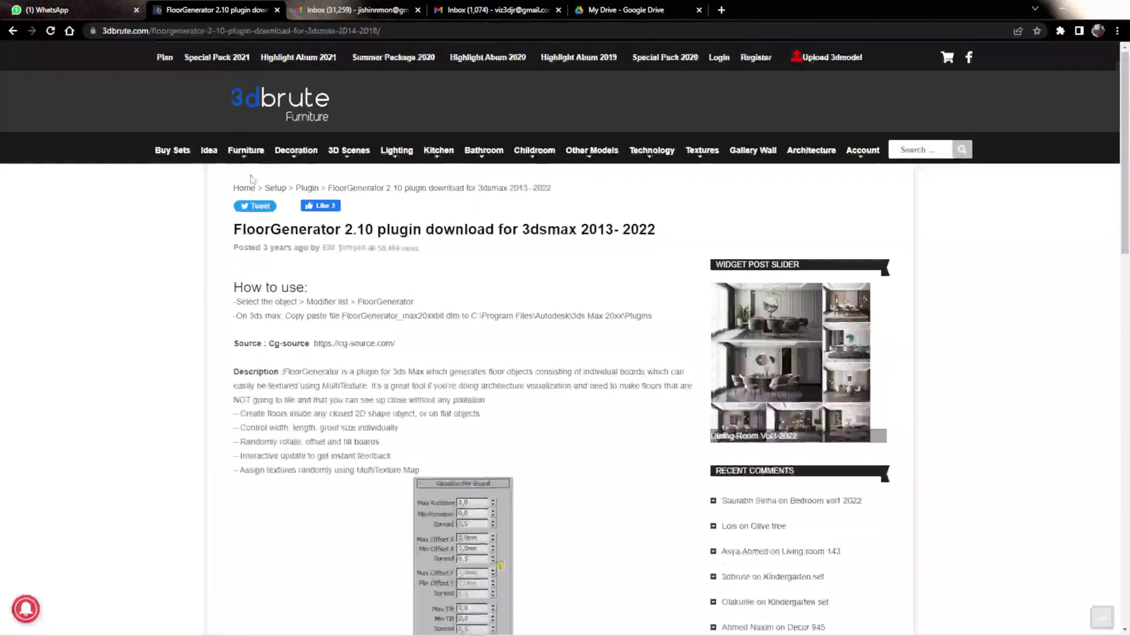
{"action": "scroll", "coordinate": [252, 179], "scroll_direction": "down", "scroll_amount": 14}
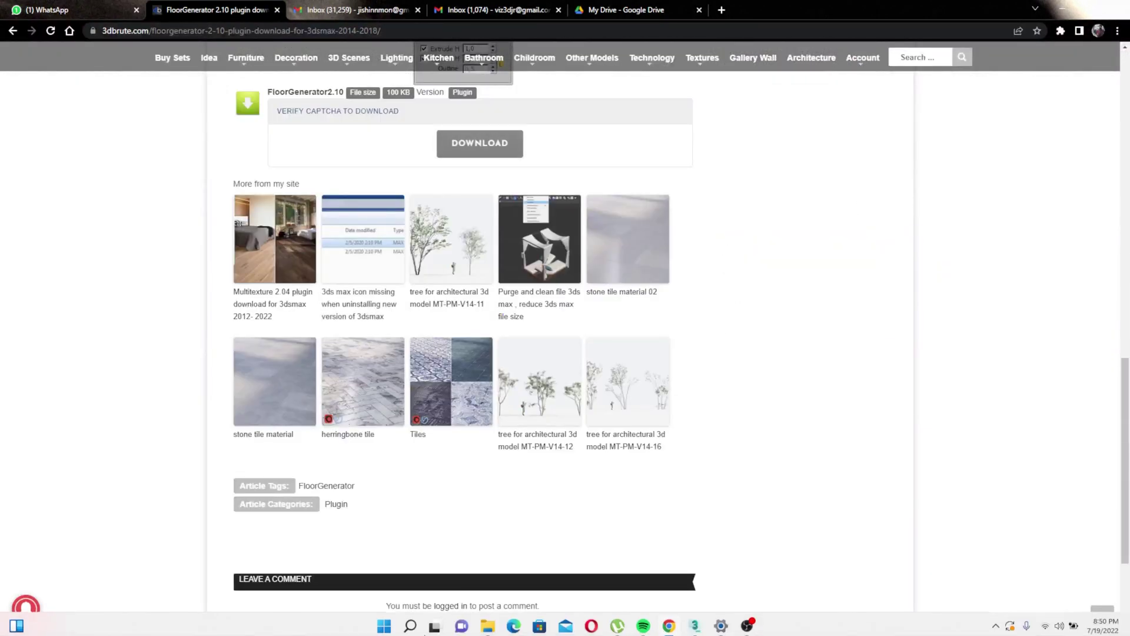
Step: Open the extracted FloorGenerator V2.10 Free folder in File Explorer, widen the name column and select FloorGenerator_Free_max2020_64bit.dlm
{"action": "mouse_move", "coordinate": [487, 625]}
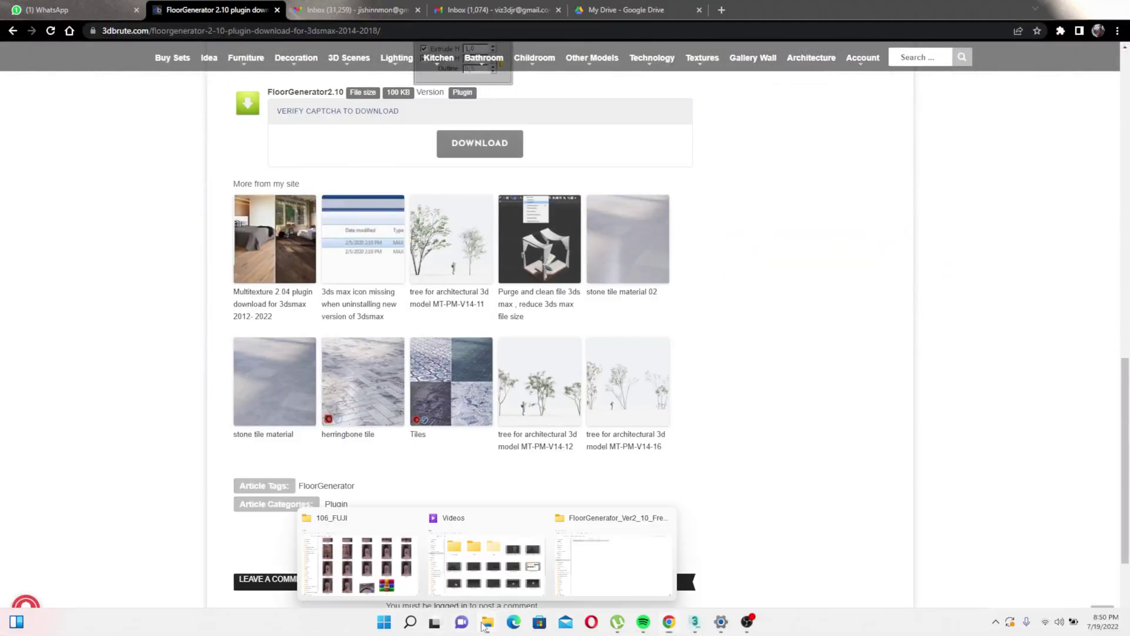
{"action": "left_click", "coordinate": [599, 554]}
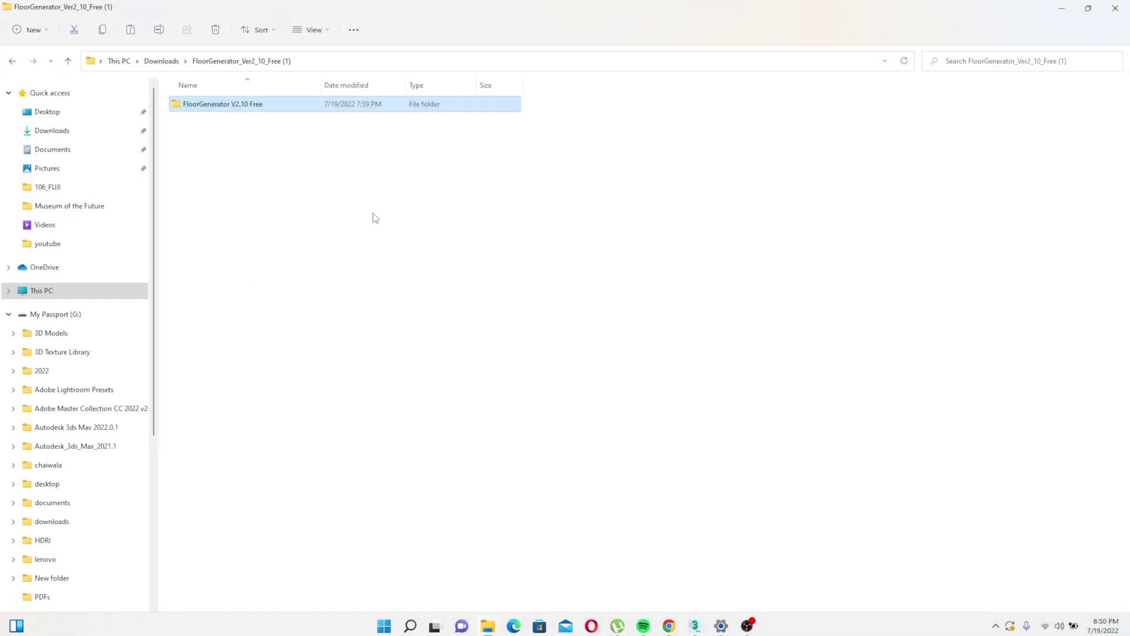
{"action": "double_click", "coordinate": [201, 105]}
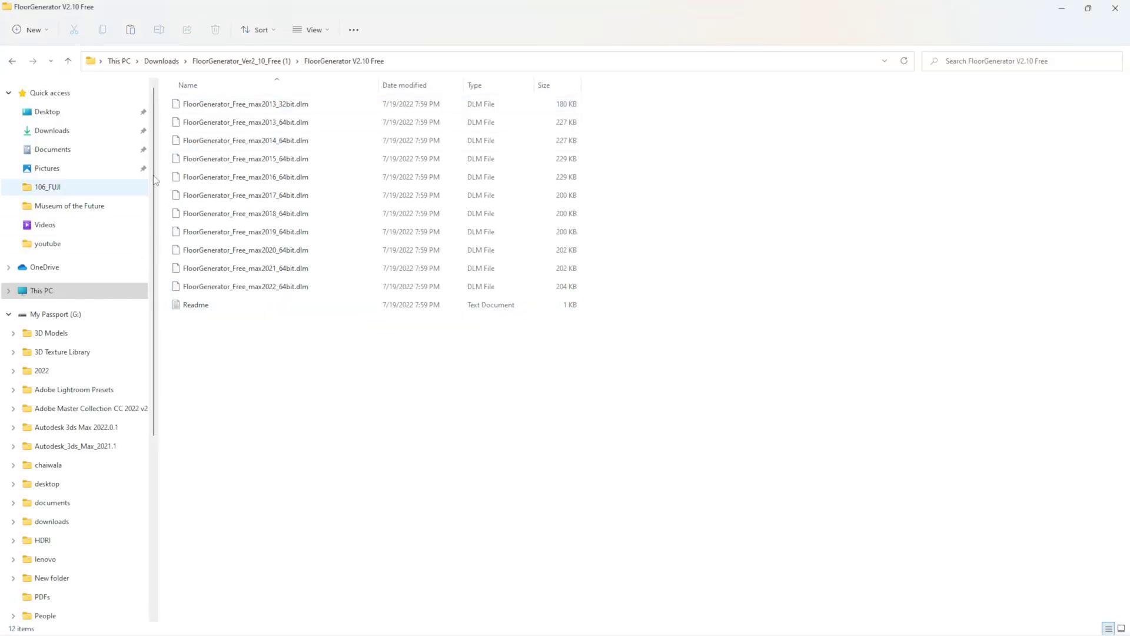
{"action": "left_click_drag", "start_coordinate": [378, 84], "coordinate": [482, 88]}
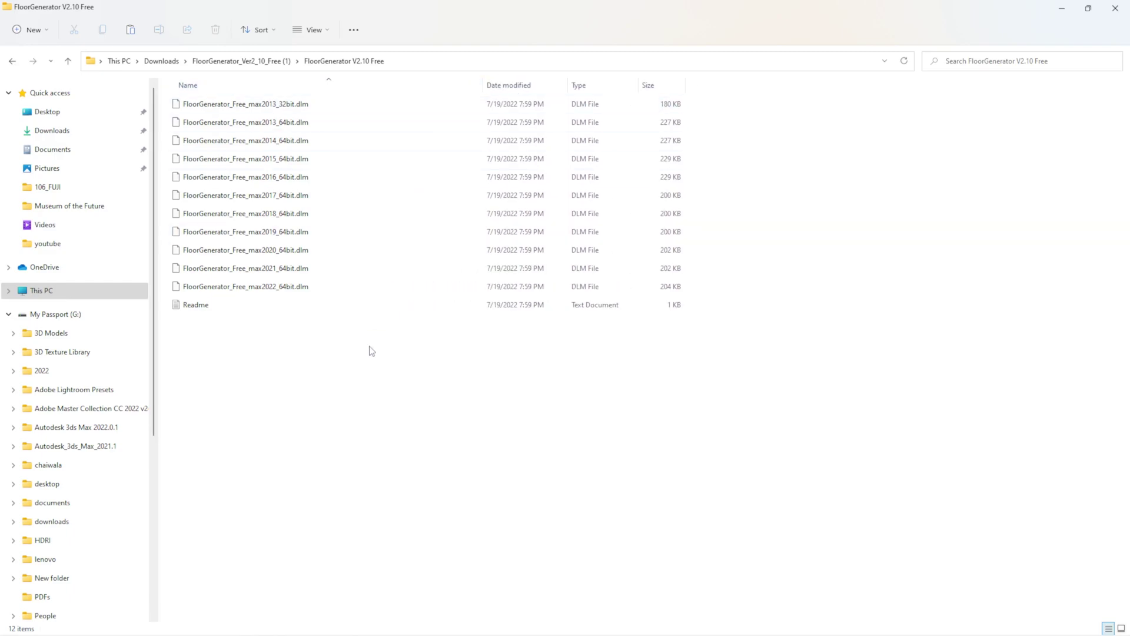
{"action": "left_click", "coordinate": [274, 251]}
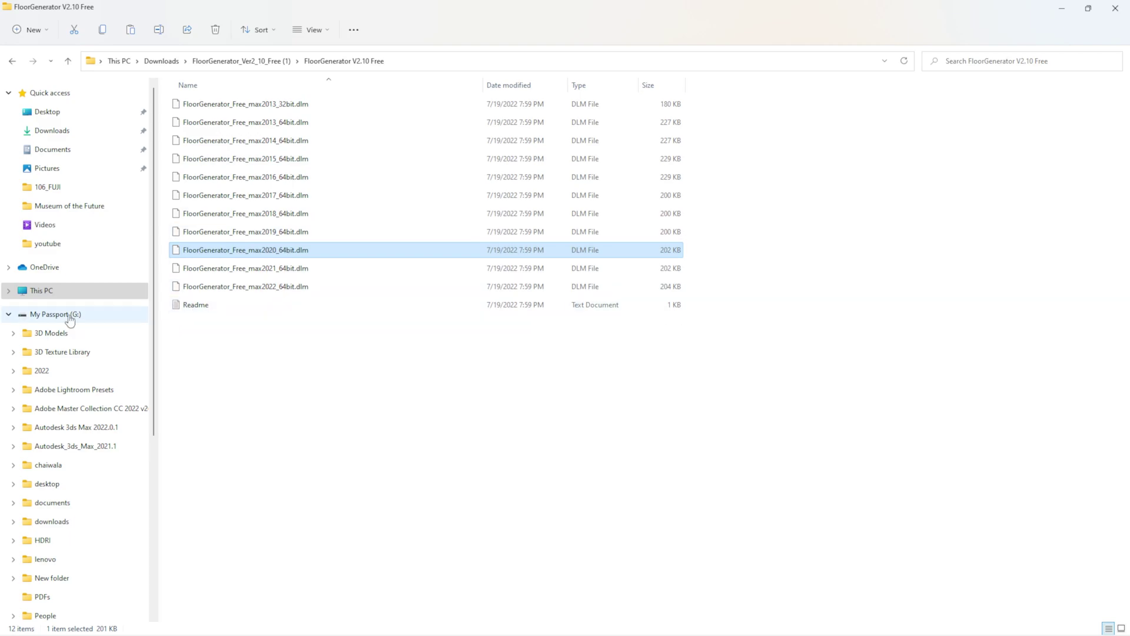
Step: Browse to the plugin installation folder C:\Program Files\Autodesk\3ds Max 2021\Plugins
{"action": "left_click", "coordinate": [45, 289]}
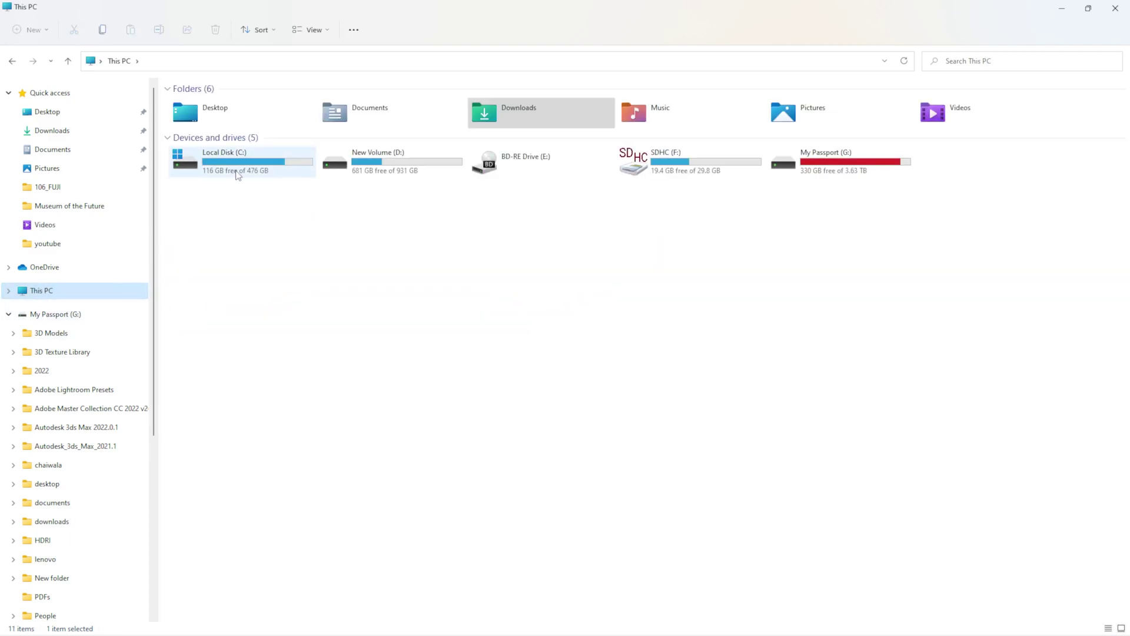
{"action": "double_click", "coordinate": [236, 171]}
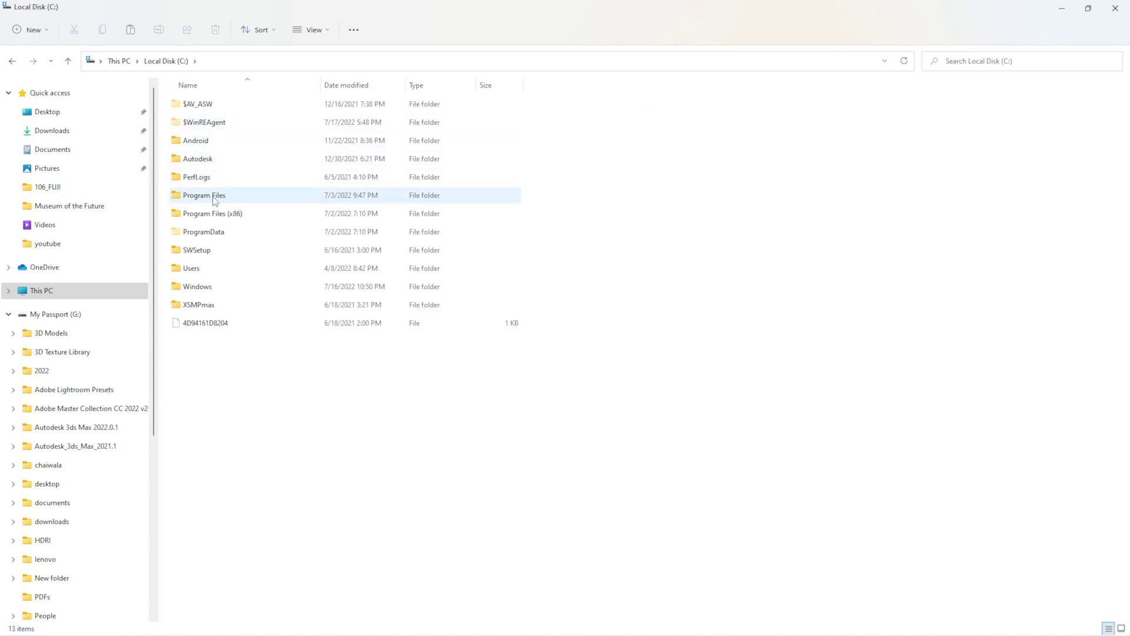
{"action": "double_click", "coordinate": [214, 195]}
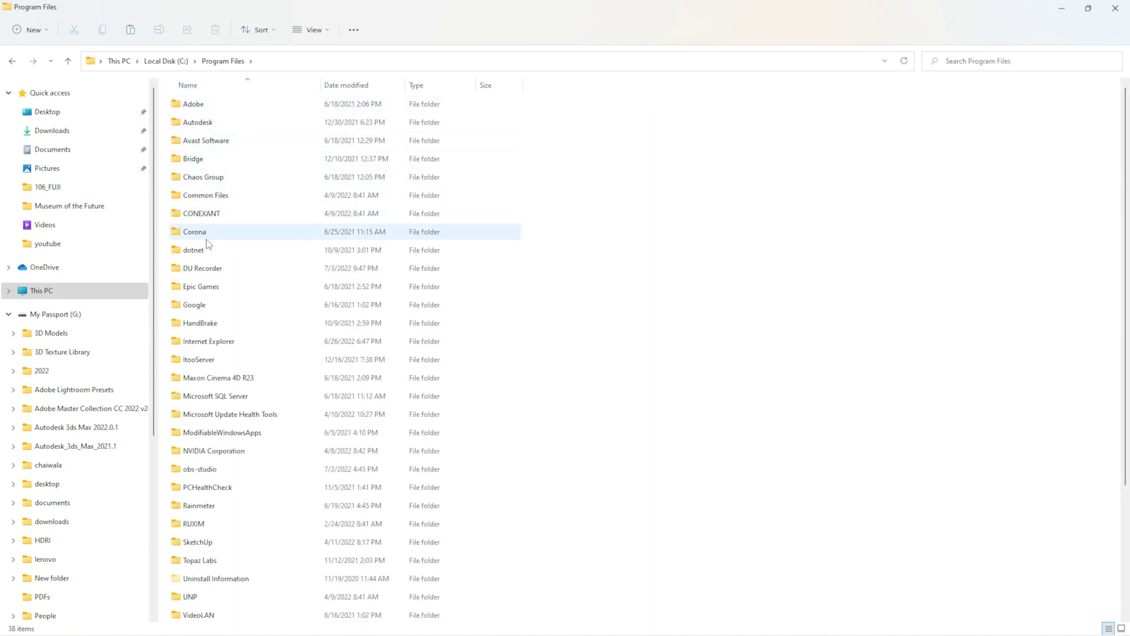
{"action": "scroll", "coordinate": [222, 333], "scroll_direction": "down", "scroll_amount": 3}
{"action": "scroll", "coordinate": [217, 295], "scroll_direction": "up", "scroll_amount": 3}
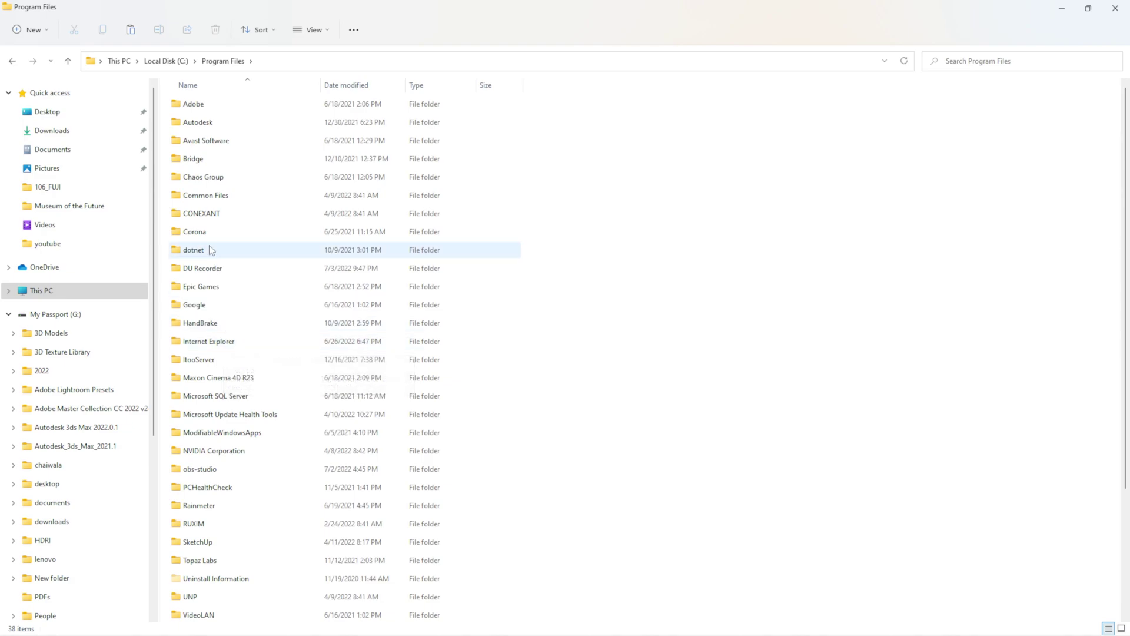
{"action": "double_click", "coordinate": [212, 122]}
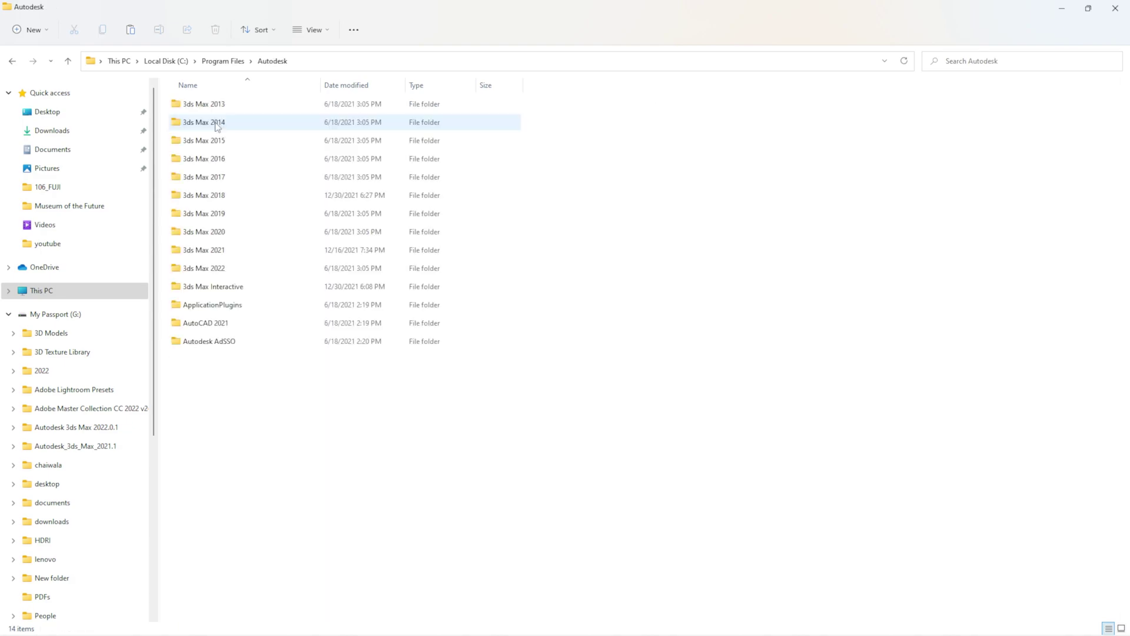
{"action": "double_click", "coordinate": [214, 250]}
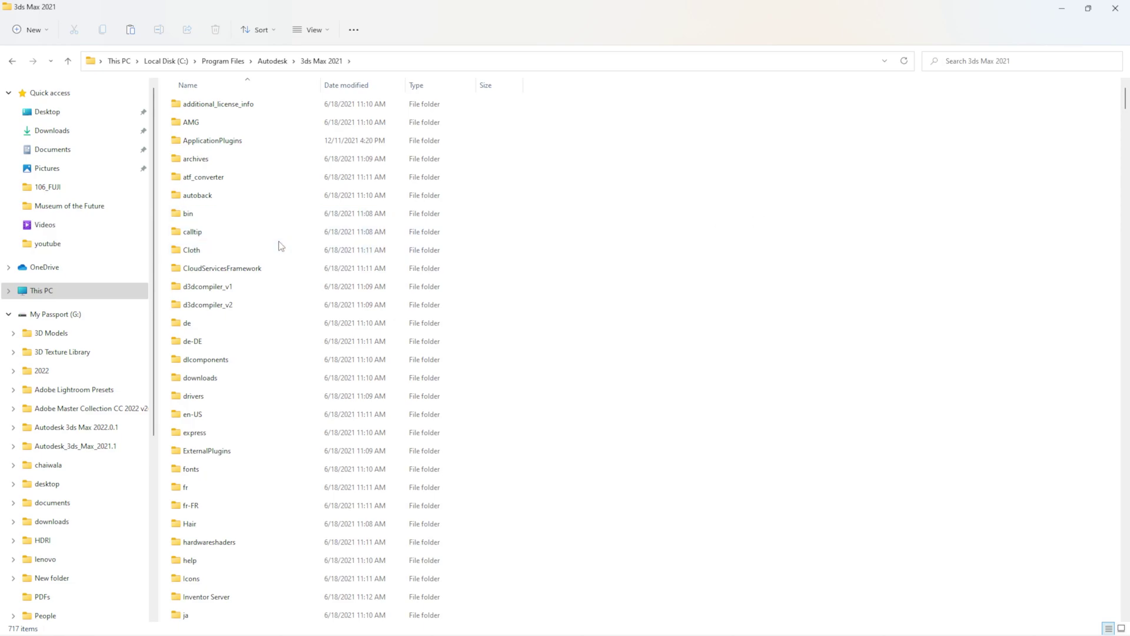
{"action": "scroll", "coordinate": [279, 268], "scroll_direction": "down", "scroll_amount": 4}
{"action": "scroll", "coordinate": [278, 271], "scroll_direction": "down", "scroll_amount": 4}
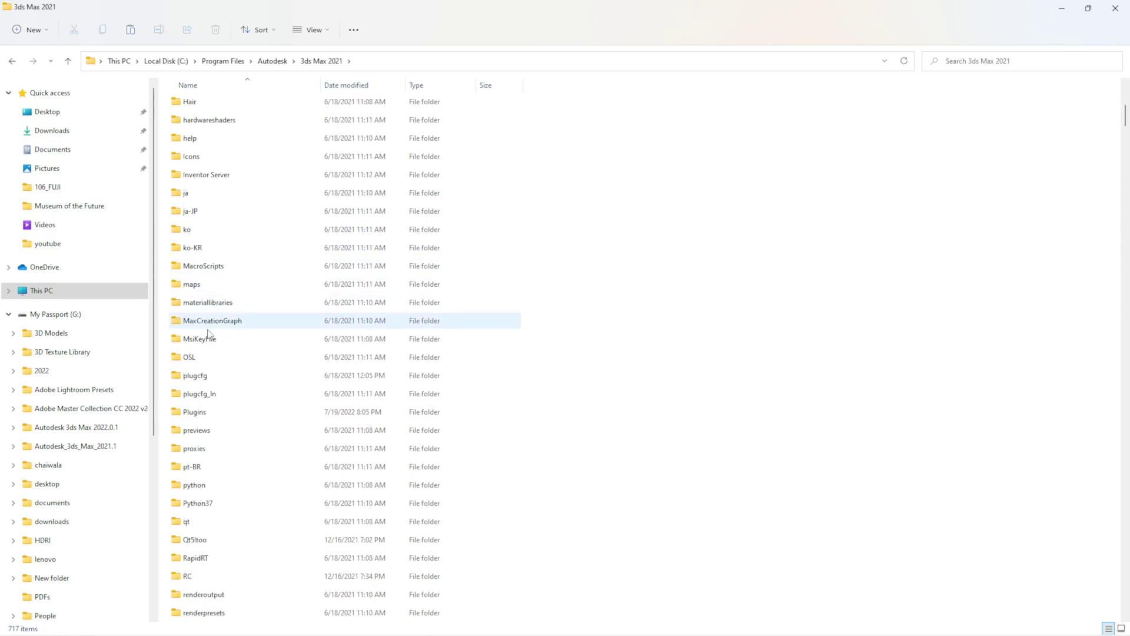
{"action": "double_click", "coordinate": [198, 415]}
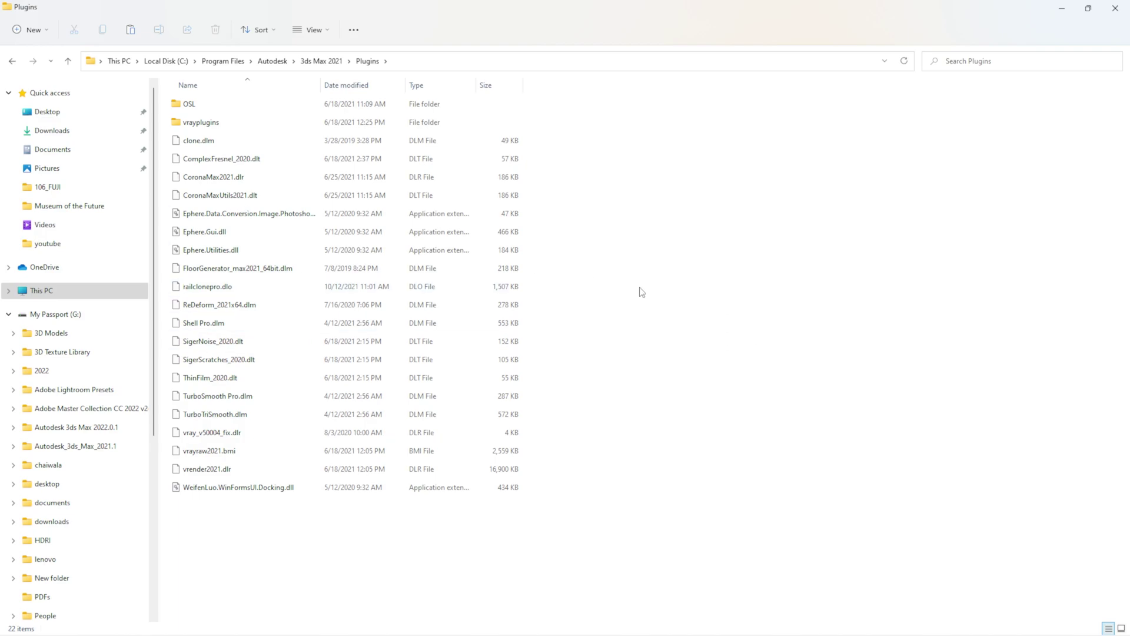
Step: Close File Explorer, minimize the browser to return to 3ds Max, and maximize the Perspective viewport
{"action": "left_click", "coordinate": [1115, 8]}
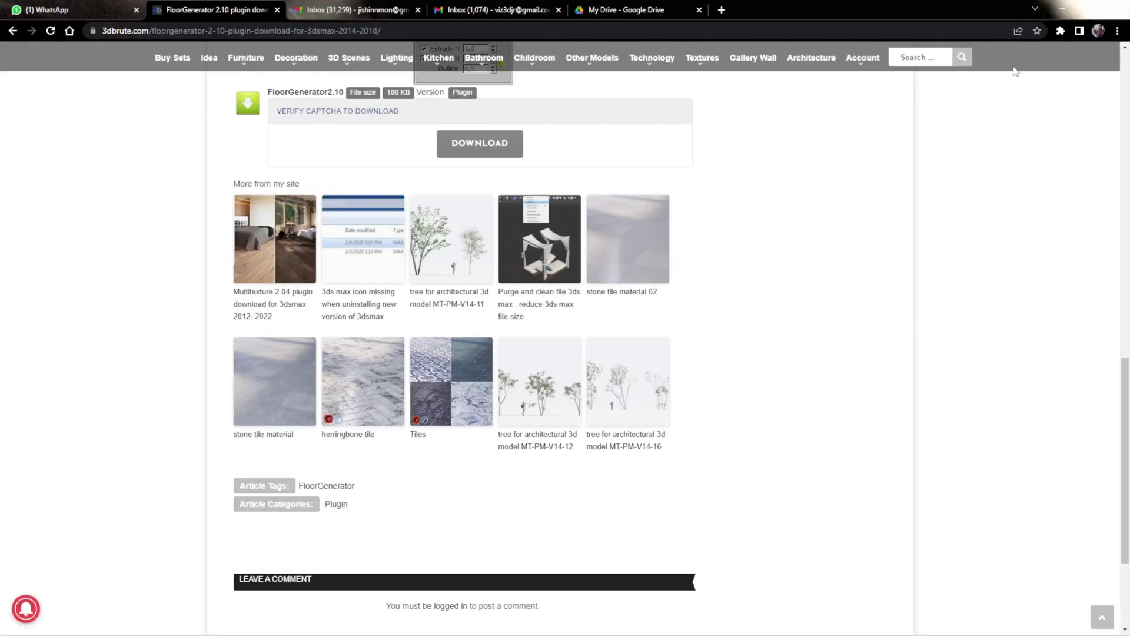
{"action": "left_click", "coordinate": [1062, 9]}
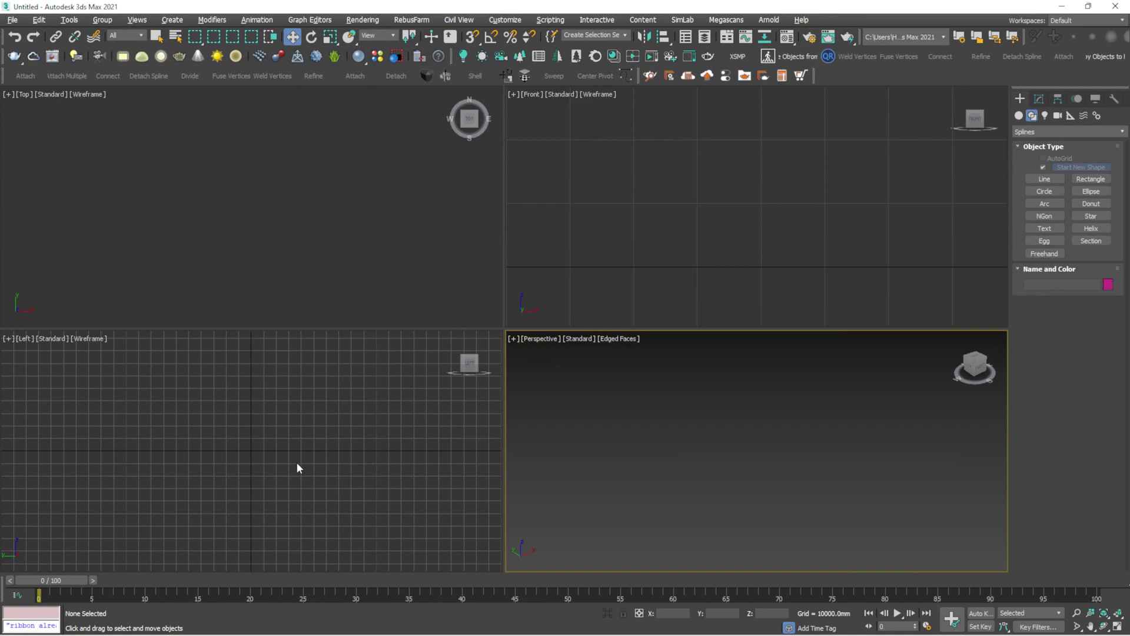
{"action": "left_click", "coordinate": [648, 235]}
{"action": "left_click", "coordinate": [200, 212]}
{"action": "left_click", "coordinate": [243, 439]}
{"action": "left_click", "coordinate": [571, 425]}
{"action": "key", "text": "alt+w"}
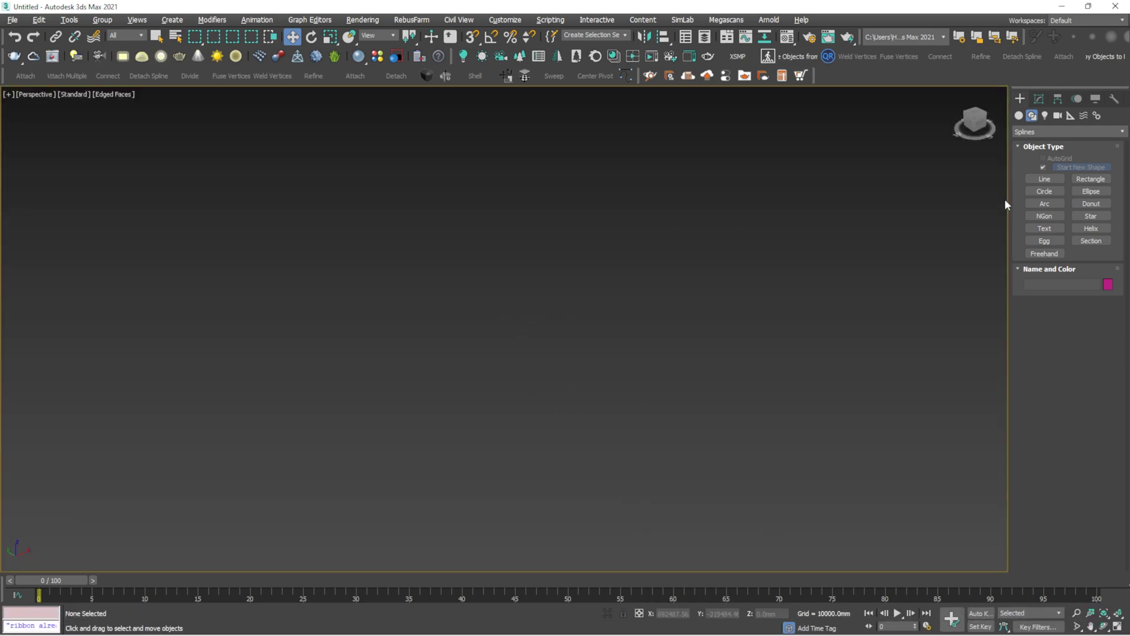
Step: Draw a Rectangle spline about 1,274,000 mm long and 1,248,000 mm wide in the Perspective view and keep it selected
{"action": "left_click", "coordinate": [1097, 179]}
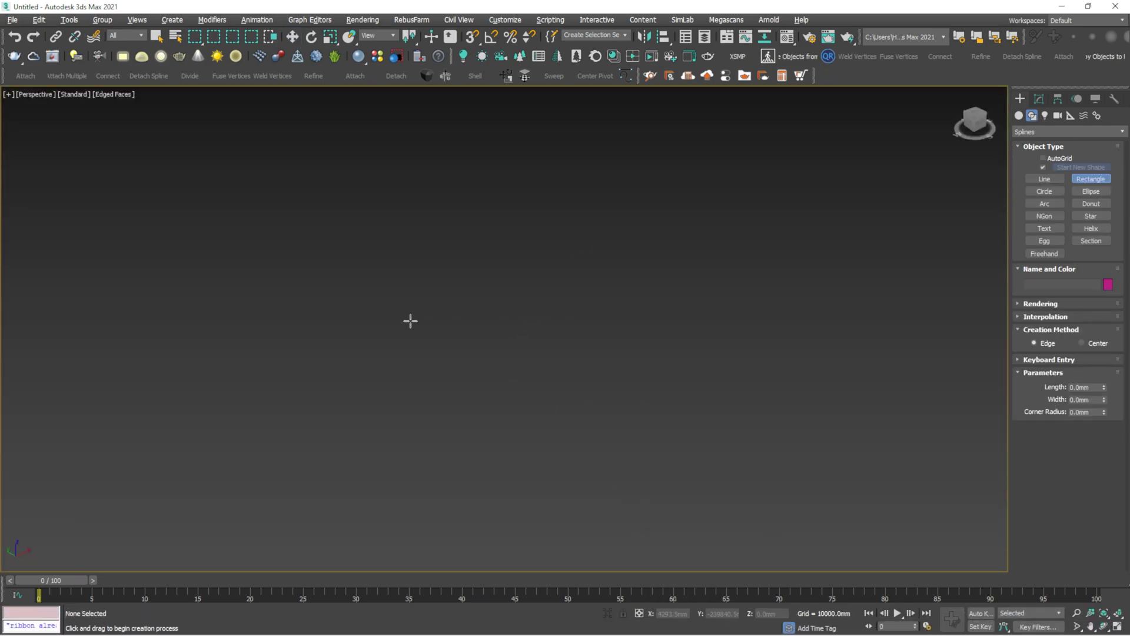
{"action": "left_click_drag", "start_coordinate": [315, 275], "coordinate": [1008, 375]}
{"action": "middle_click_drag", "start_coordinate": [813, 361], "coordinate": [736, 365]}
{"action": "right_click", "coordinate": [691, 369]}
{"action": "scroll", "coordinate": [690, 365], "scroll_direction": "down", "scroll_amount": 4}
{"action": "left_click", "coordinate": [791, 218]}
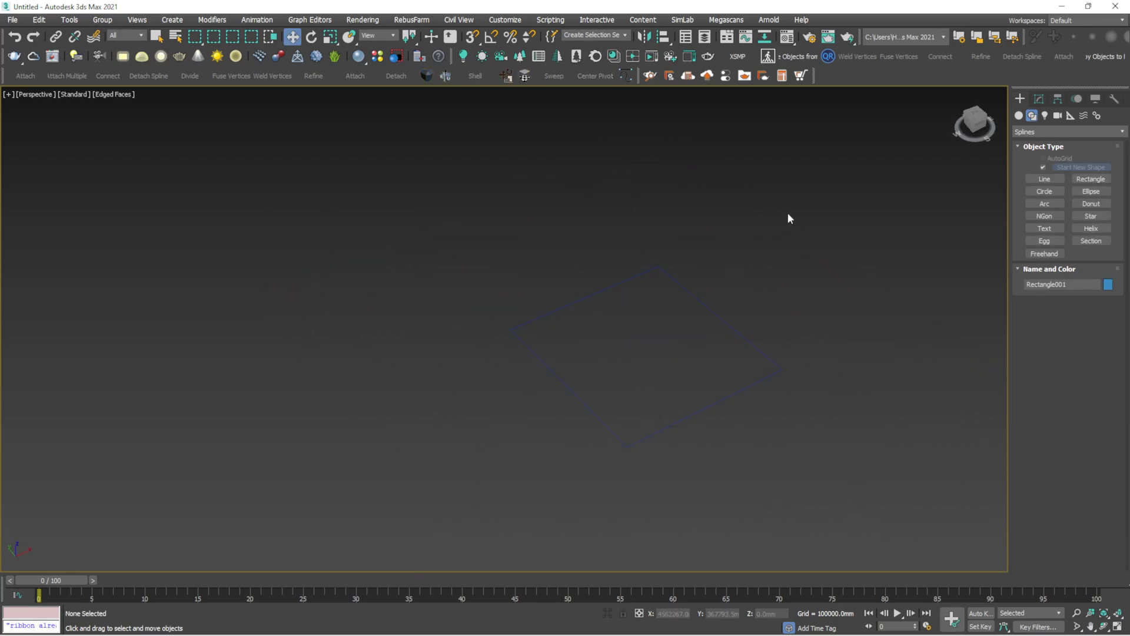
{"action": "key", "text": "ctrl+z"}
Step: Set the rectangle's length and width to 2000 mm each and frame it in the view
{"action": "left_click", "coordinate": [1041, 102]}
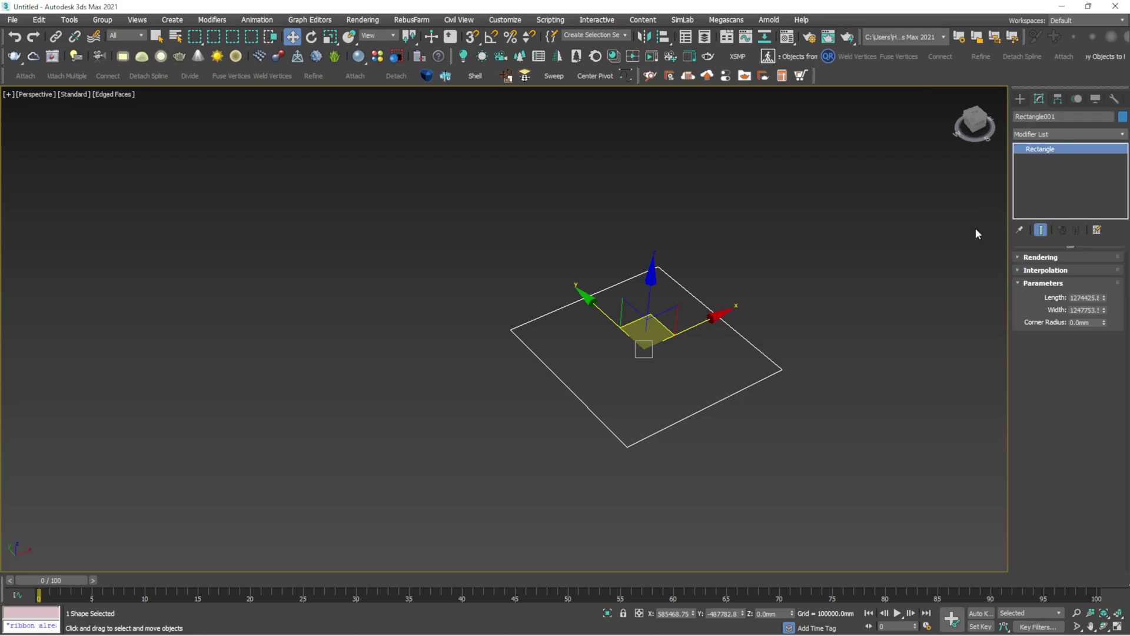
{"action": "double_click", "coordinate": [1085, 297]}
{"action": "type", "text": "2000"}
{"action": "key", "text": "Return"}
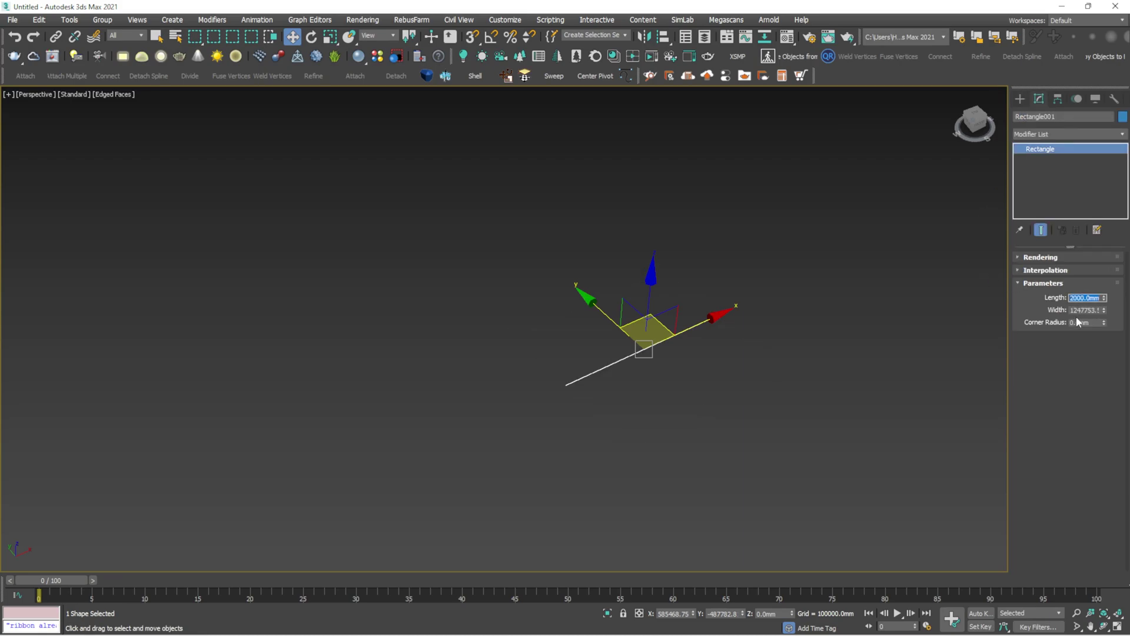
{"action": "key", "text": "Tab"}
{"action": "type", "text": "2000"}
{"action": "key", "text": "Return"}
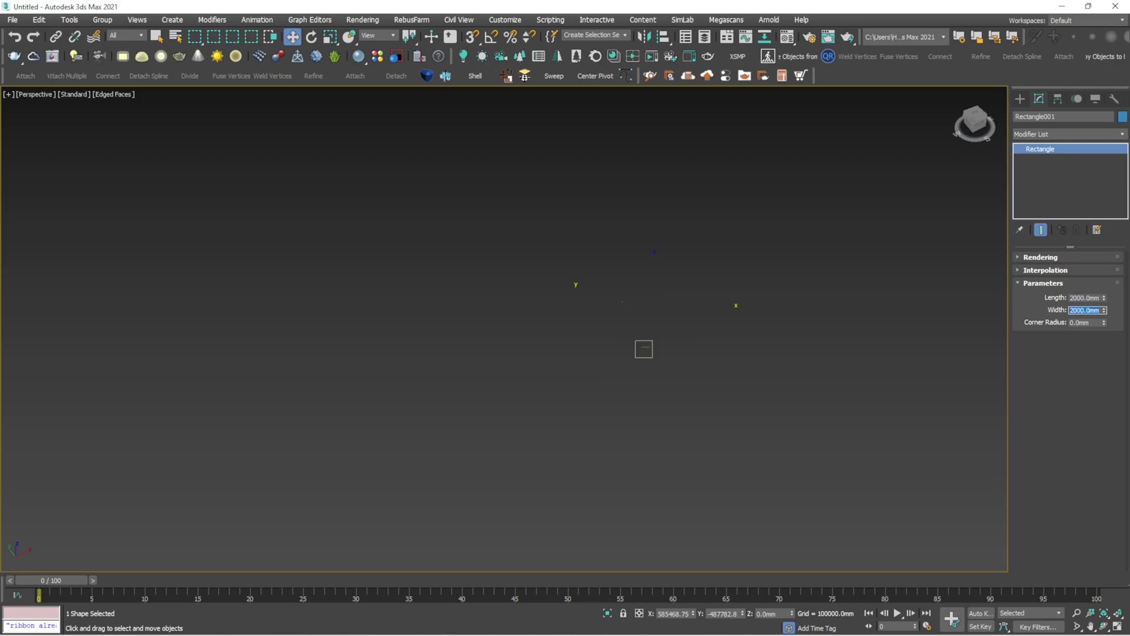
{"action": "key", "text": "z"}
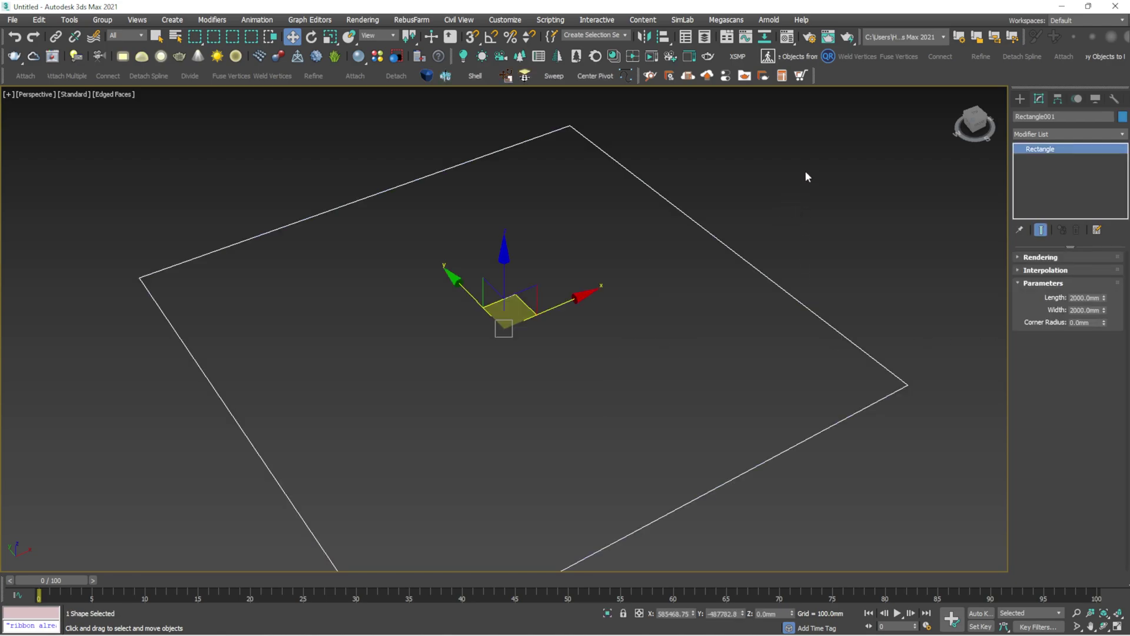
{"action": "scroll", "coordinate": [591, 353], "scroll_direction": "down", "scroll_amount": 5}
{"action": "left_click", "coordinate": [651, 223]}
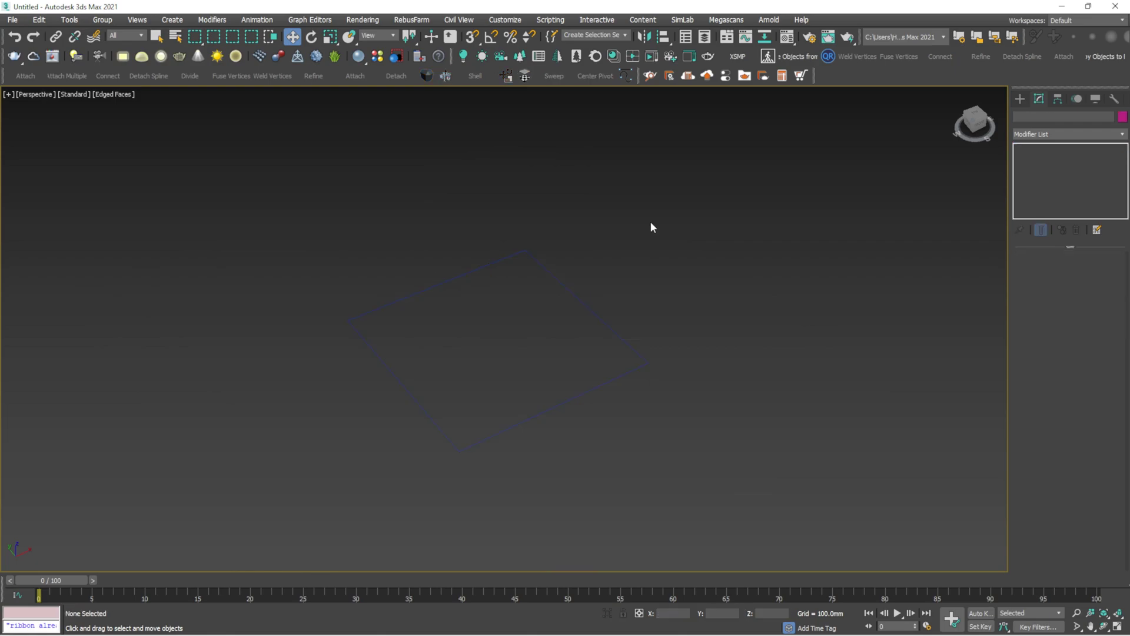
{"action": "left_click_drag", "start_coordinate": [510, 333], "coordinate": [290, 517]}
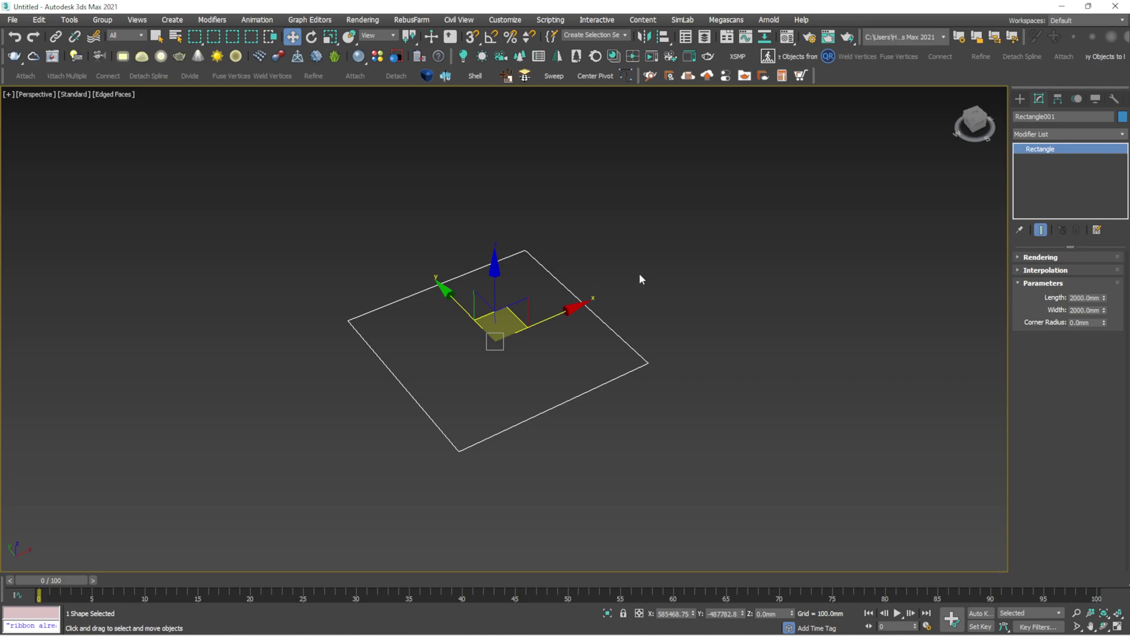
{"action": "left_click_drag", "start_coordinate": [671, 210], "coordinate": [340, 490]}
{"action": "scroll", "coordinate": [440, 399], "scroll_direction": "up", "scroll_amount": 5}
{"action": "middle_click_drag", "start_coordinate": [440, 398], "coordinate": [333, 423]}
{"action": "left_click_drag", "start_coordinate": [813, 149], "coordinate": [626, 307]}
{"action": "middle_click_drag", "start_coordinate": [746, 237], "coordinate": [676, 274]}
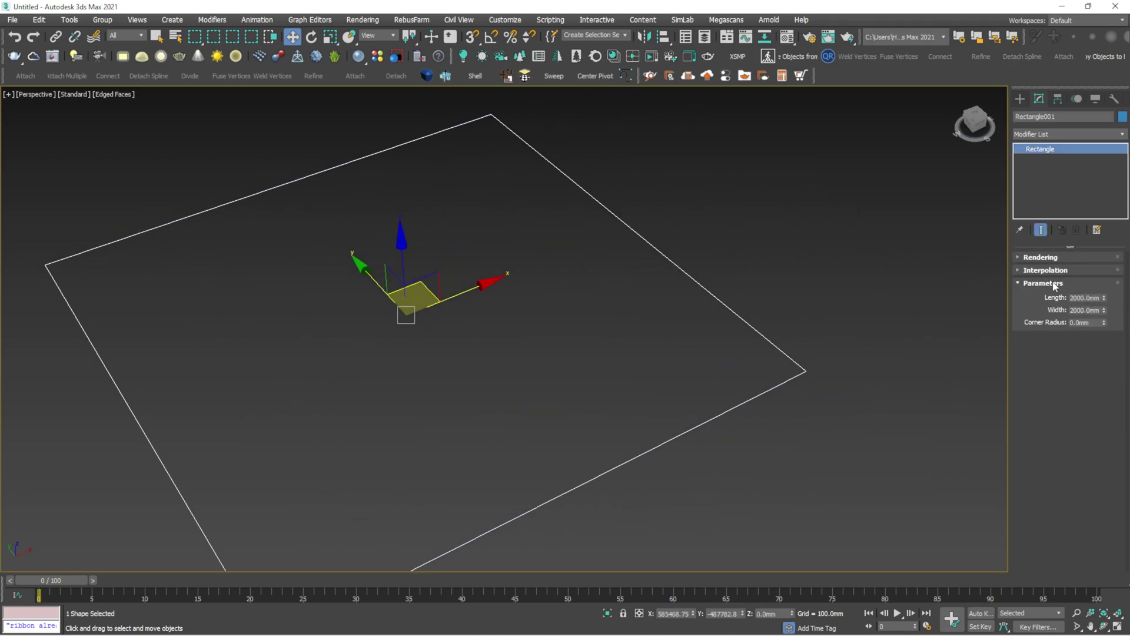
{"action": "left_click_drag", "start_coordinate": [757, 177], "coordinate": [548, 325]}
Step: Apply the FloorGenerator modifier to the rectangle and reselect the generated board floor to inspect it
{"action": "left_click", "coordinate": [1123, 135]}
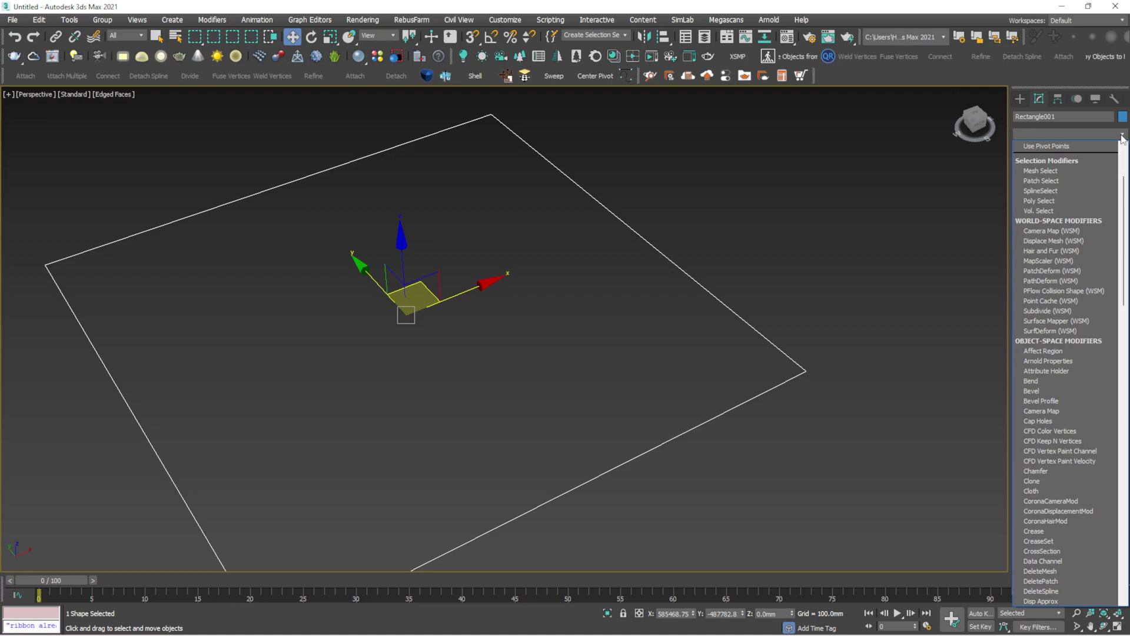
{"action": "key", "text": "f"}
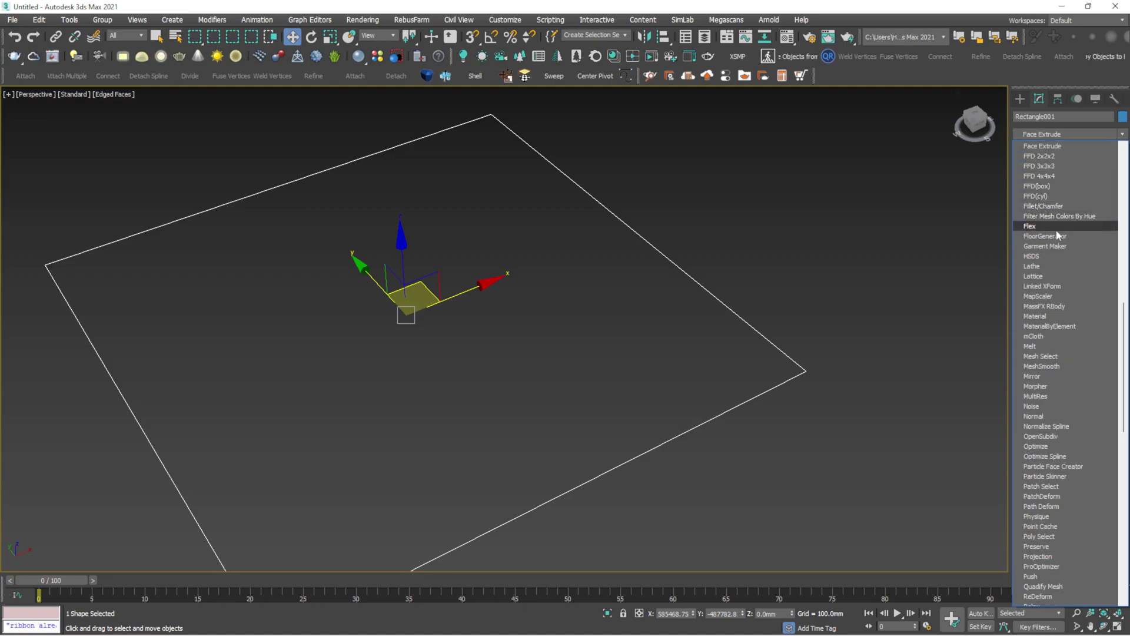
{"action": "left_click", "coordinate": [1041, 237]}
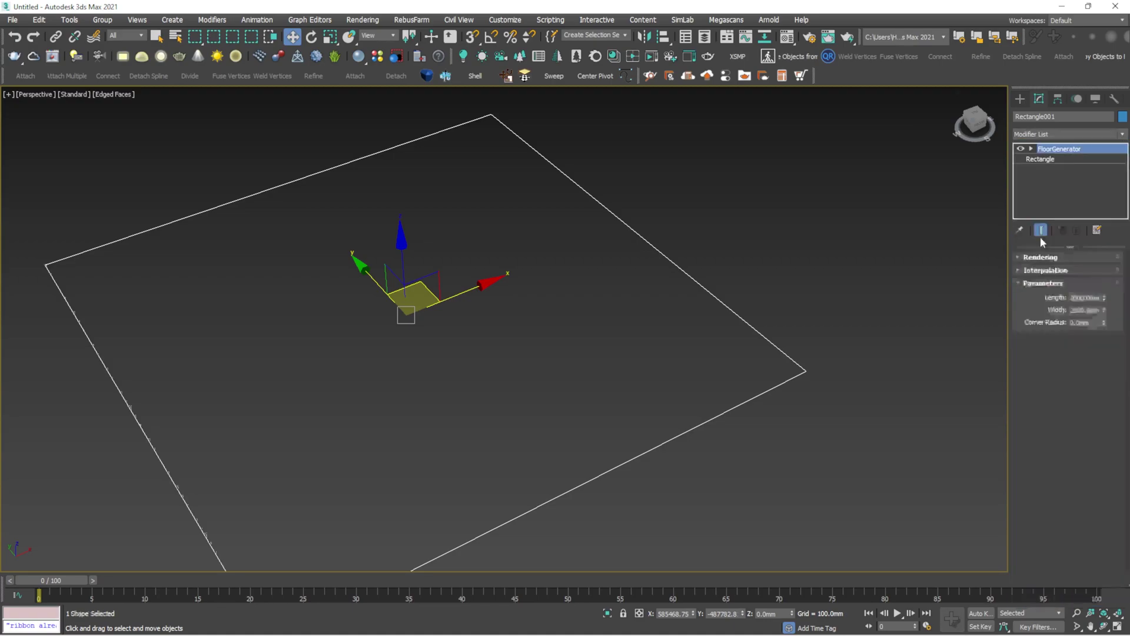
{"action": "left_click", "coordinate": [691, 177]}
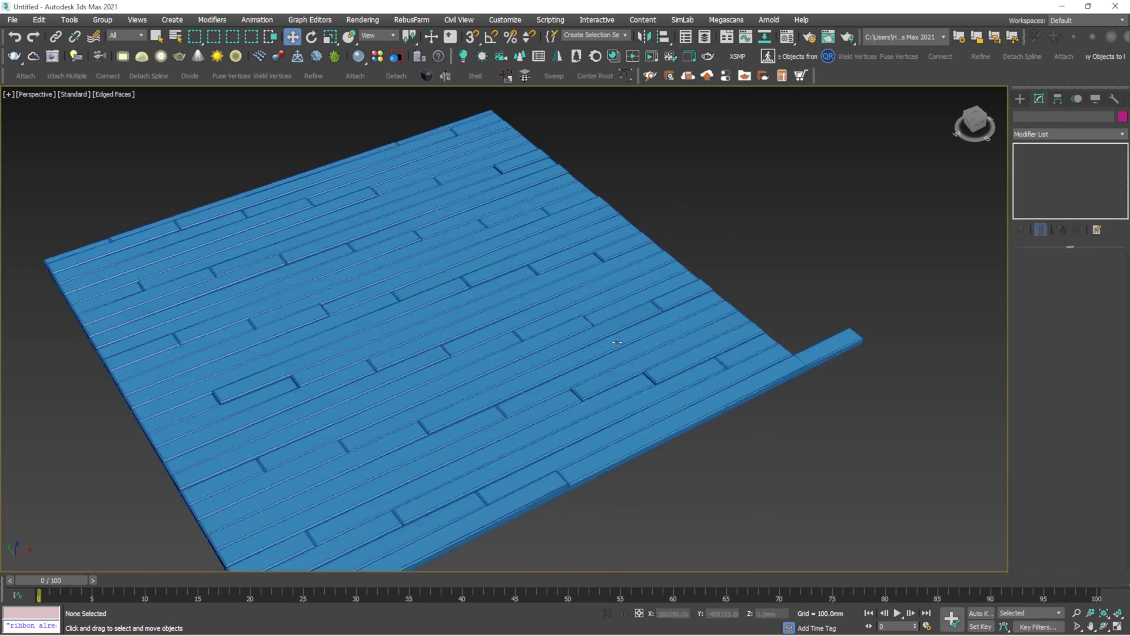
{"action": "left_click", "coordinate": [616, 341]}
{"action": "scroll", "coordinate": [444, 306], "scroll_direction": "up", "scroll_amount": 3}
{"action": "middle_click_drag", "start_coordinate": [444, 309], "coordinate": [445, 300]}
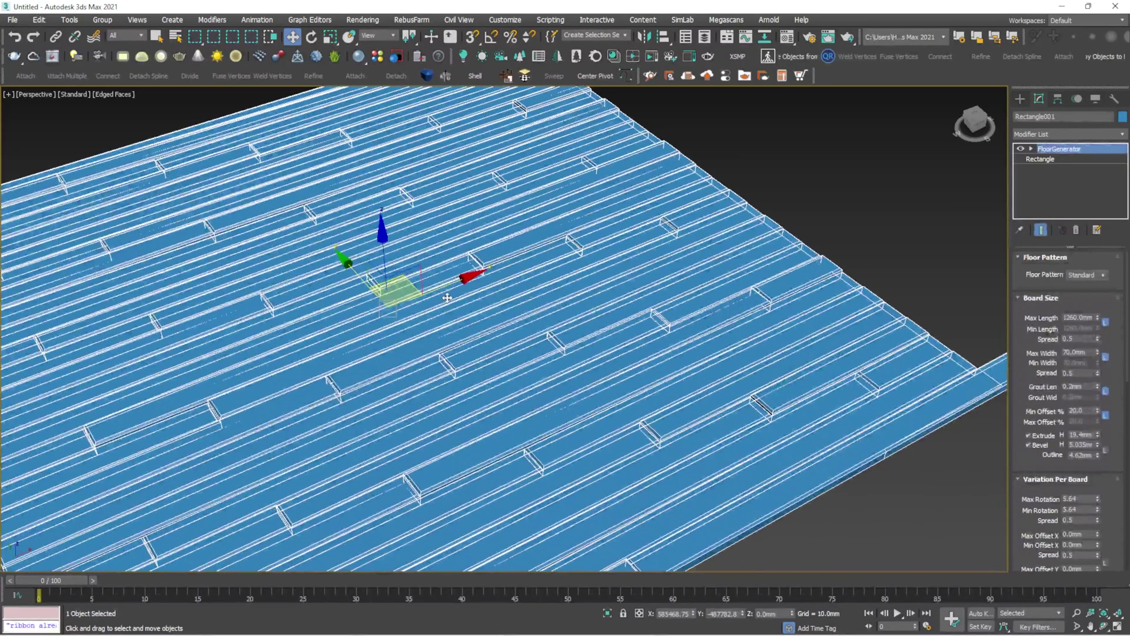
{"action": "scroll", "coordinate": [539, 287], "scroll_direction": "down", "scroll_amount": 5}
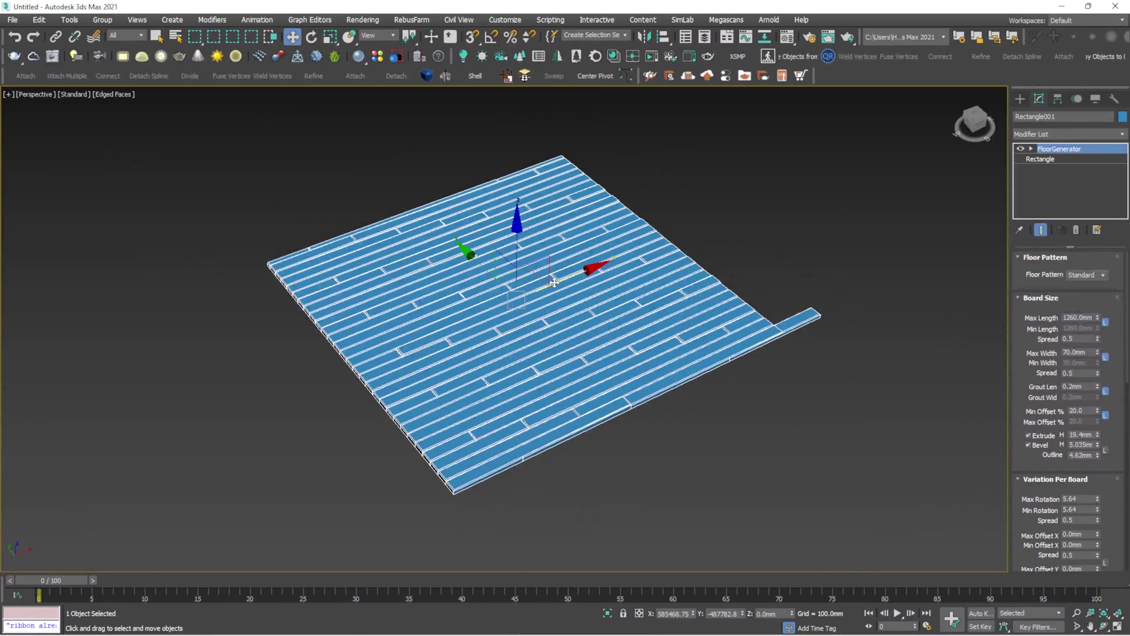
Step: Keep the floor pattern on Standard and examine the board layout up close in the Perspective view
{"action": "middle_click_drag", "start_coordinate": [553, 282], "coordinate": [695, 238], "text": "alt"}
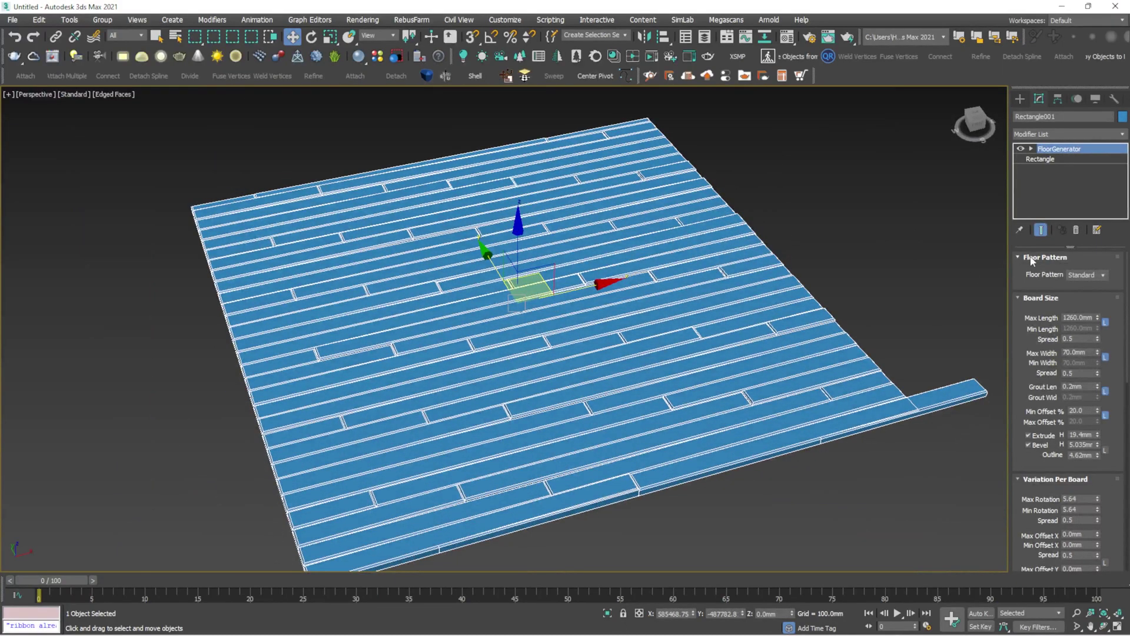
{"action": "left_click", "coordinate": [1094, 276]}
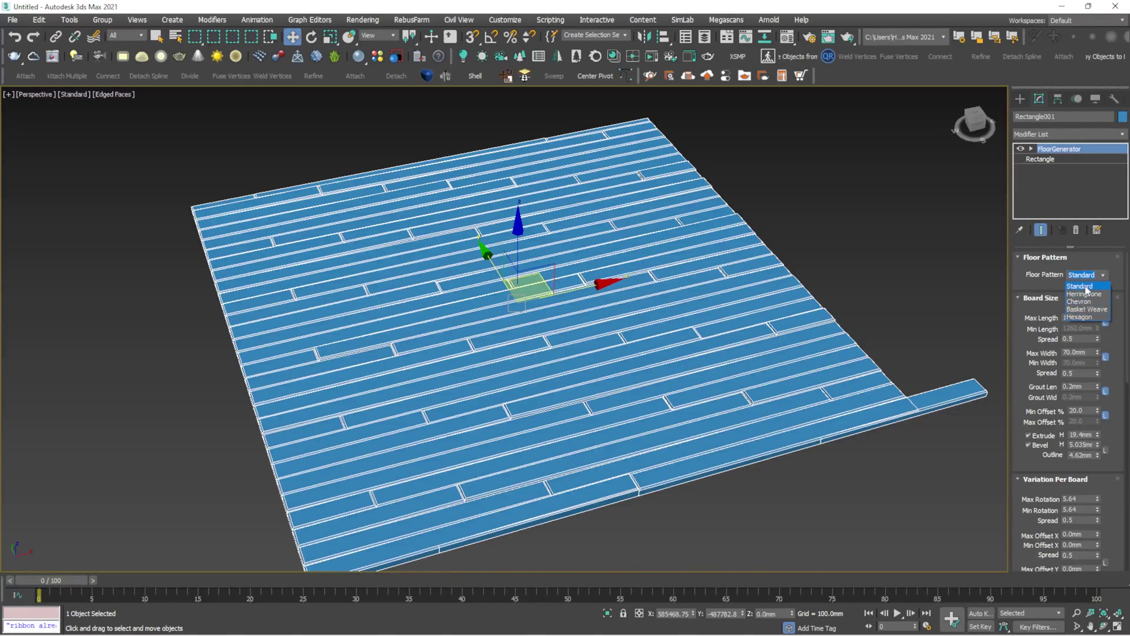
{"action": "left_click", "coordinate": [1080, 286]}
{"action": "scroll", "coordinate": [499, 352], "scroll_direction": "up", "scroll_amount": 3}
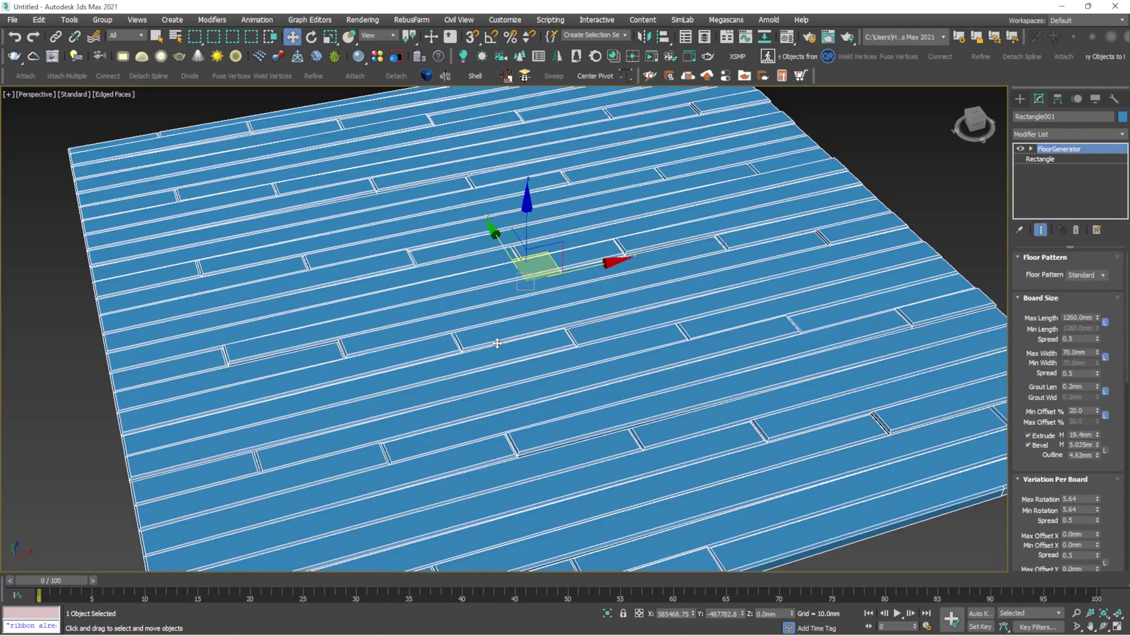
{"action": "middle_click_drag", "start_coordinate": [497, 343], "coordinate": [740, 220], "text": "alt"}
{"action": "scroll", "coordinate": [475, 410], "scroll_direction": "down", "scroll_amount": 3}
{"action": "left_click", "coordinate": [740, 220]}
{"action": "scroll", "coordinate": [568, 313], "scroll_direction": "up", "scroll_amount": 3}
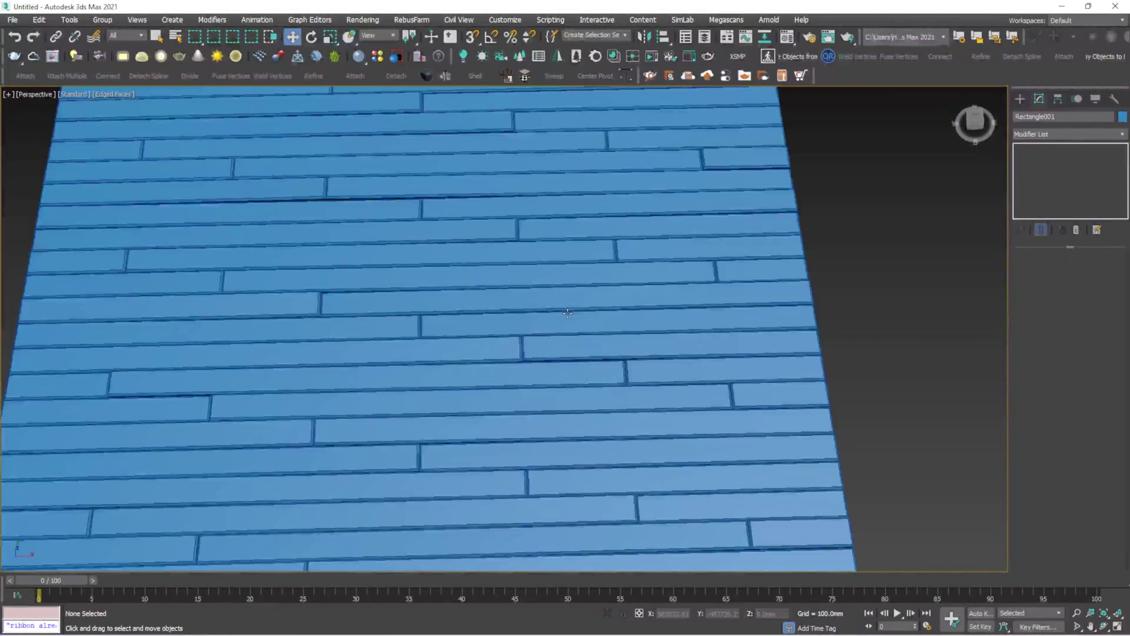
{"action": "left_click", "coordinate": [568, 312]}
{"action": "scroll", "coordinate": [567, 312], "scroll_direction": "down", "scroll_amount": 6}
{"action": "scroll", "coordinate": [481, 319], "scroll_direction": "up", "scroll_amount": 5}
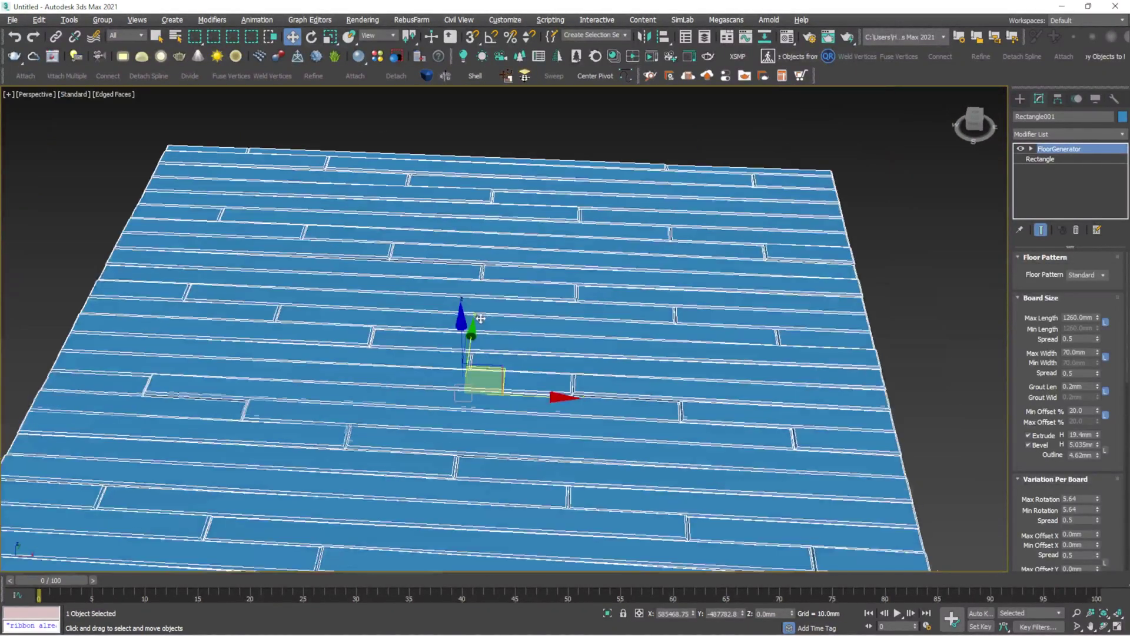
{"action": "mouse_move", "coordinate": [481, 319]}
{"action": "middle_mouse_down", "text": "alt"}
{"action": "mouse_move", "coordinate": [483, 328]}
{"action": "mouse_move", "coordinate": [492, 310]}
{"action": "middle_mouse_up", "text": "alt"}
Step: Switch the FloorGenerator pattern to Herringbone and inspect the boards with the floor deselected and selected again
{"action": "left_click", "coordinate": [1099, 274]}
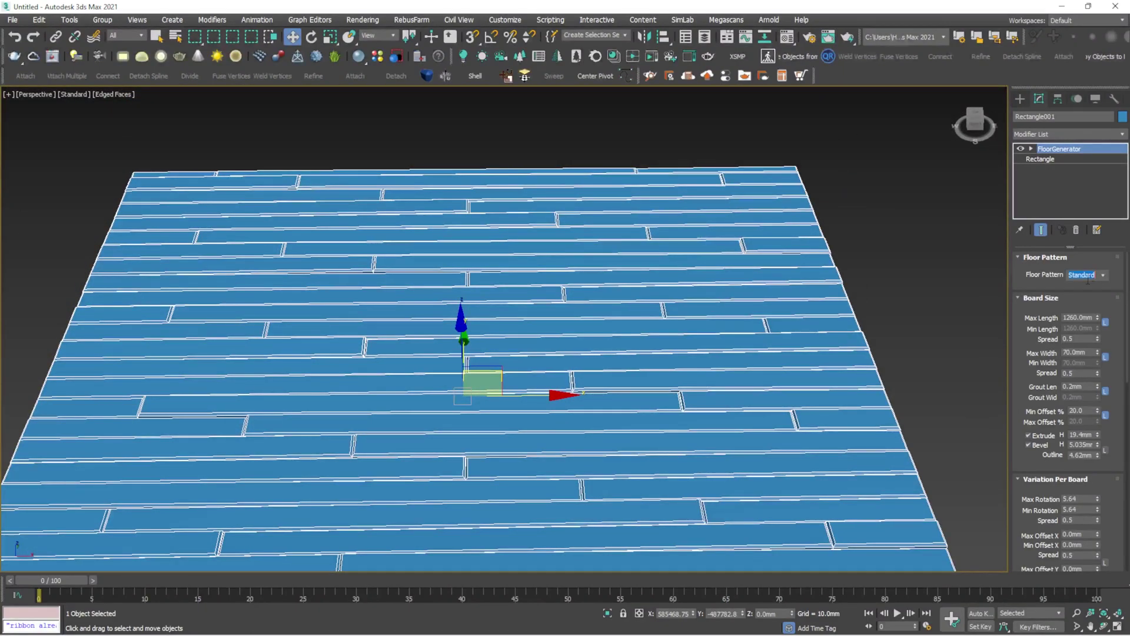
{"action": "left_click", "coordinate": [1088, 278]}
{"action": "left_click", "coordinate": [1081, 290]}
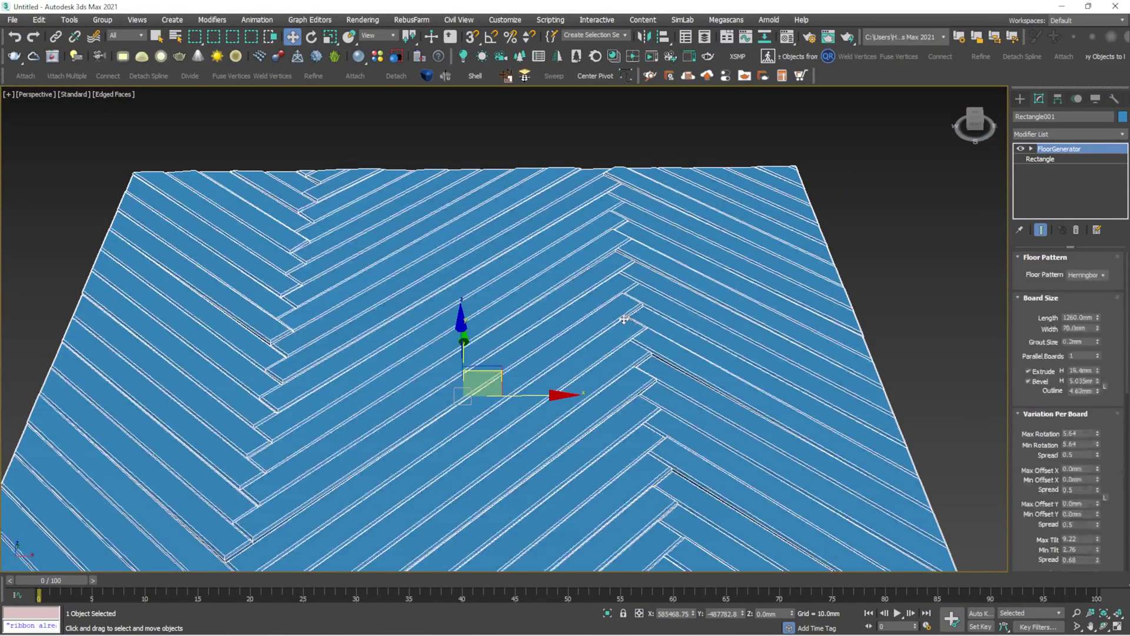
{"action": "scroll", "coordinate": [624, 319], "scroll_direction": "down", "scroll_amount": 4}
{"action": "middle_click_drag", "start_coordinate": [624, 319], "coordinate": [620, 351], "text": "alt"}
{"action": "scroll", "coordinate": [615, 358], "scroll_direction": "up", "scroll_amount": 5}
{"action": "mouse_move", "coordinate": [550, 373]}
{"action": "middle_mouse_down", "text": "alt"}
{"action": "mouse_move", "coordinate": [547, 307]}
{"action": "mouse_move", "coordinate": [570, 371]}
{"action": "middle_mouse_up", "text": "alt"}
{"action": "scroll", "coordinate": [571, 371], "scroll_direction": "down", "scroll_amount": 5}
{"action": "left_click", "coordinate": [858, 222]}
{"action": "scroll", "coordinate": [653, 345], "scroll_direction": "up", "scroll_amount": 6}
{"action": "scroll", "coordinate": [652, 345], "scroll_direction": "down", "scroll_amount": 2}
{"action": "left_click", "coordinate": [651, 353]}
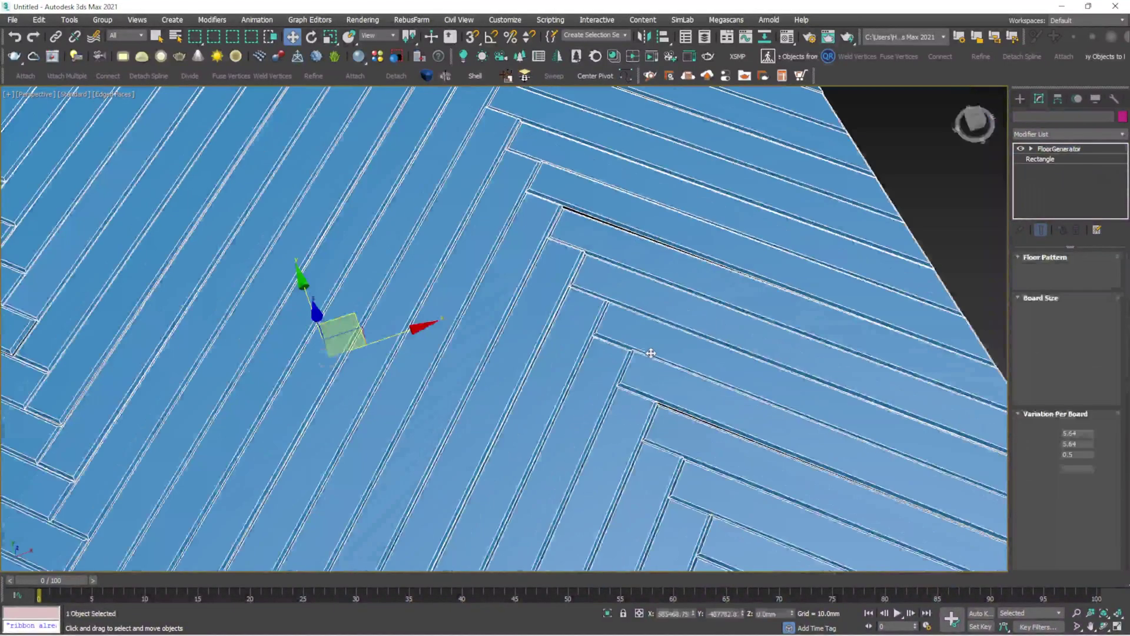
{"action": "scroll", "coordinate": [650, 353], "scroll_direction": "down", "scroll_amount": 6}
Step: Try the Chevron floor pattern and inspect its boards, followed by the Basket Weave pattern
{"action": "left_click", "coordinate": [1090, 275]}
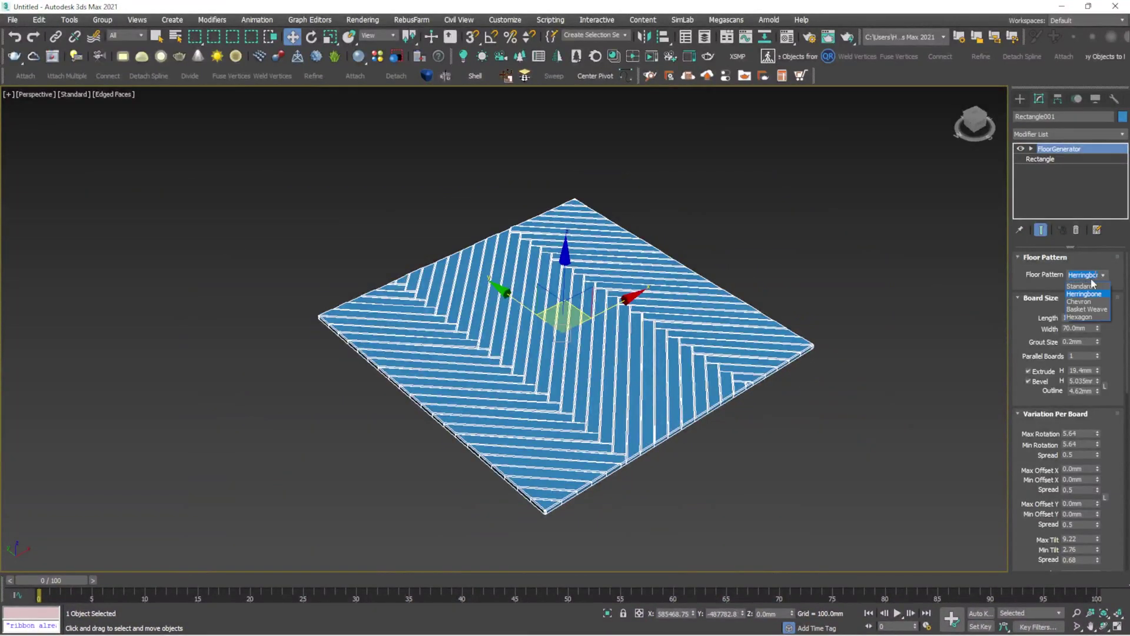
{"action": "left_click", "coordinate": [1078, 301]}
{"action": "mouse_move", "coordinate": [586, 389]}
{"action": "middle_mouse_down", "text": "alt"}
{"action": "mouse_move", "coordinate": [597, 393]}
{"action": "mouse_move", "coordinate": [581, 379]}
{"action": "middle_mouse_up", "text": "alt"}
{"action": "scroll", "coordinate": [581, 379], "scroll_direction": "up", "scroll_amount": 5}
{"action": "scroll", "coordinate": [580, 376], "scroll_direction": "down", "scroll_amount": 4}
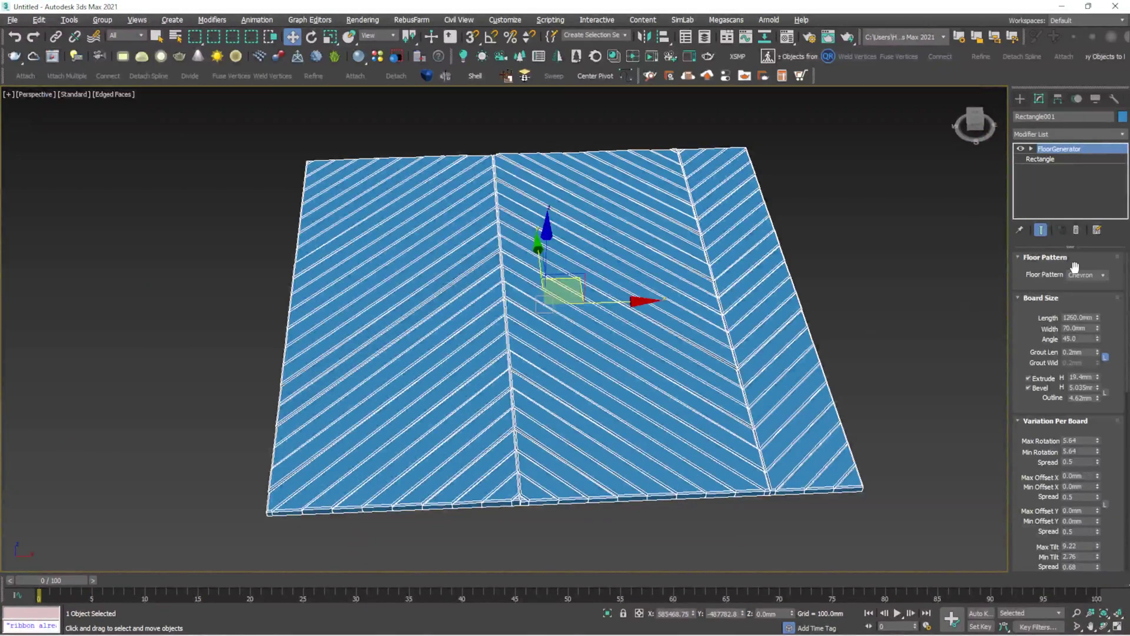
{"action": "left_click", "coordinate": [1102, 275]}
{"action": "left_click", "coordinate": [1079, 301]}
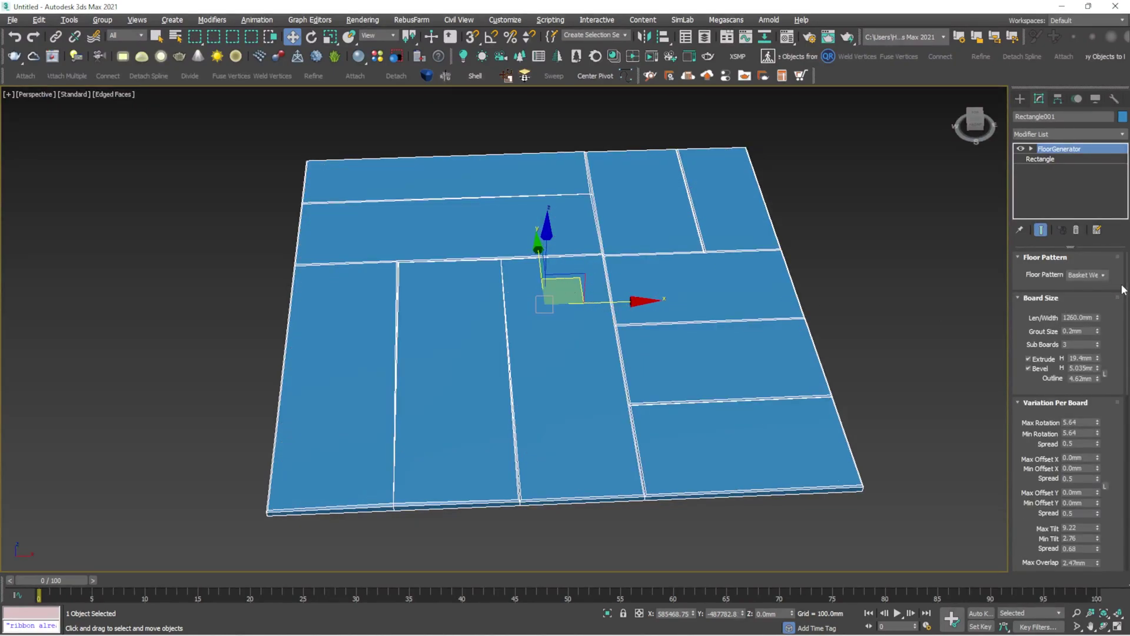
Step: Switch the floor pattern to Hexagon and bring the whole floor into view
{"action": "left_click", "coordinate": [1104, 275]}
{"action": "left_click", "coordinate": [1076, 317]}
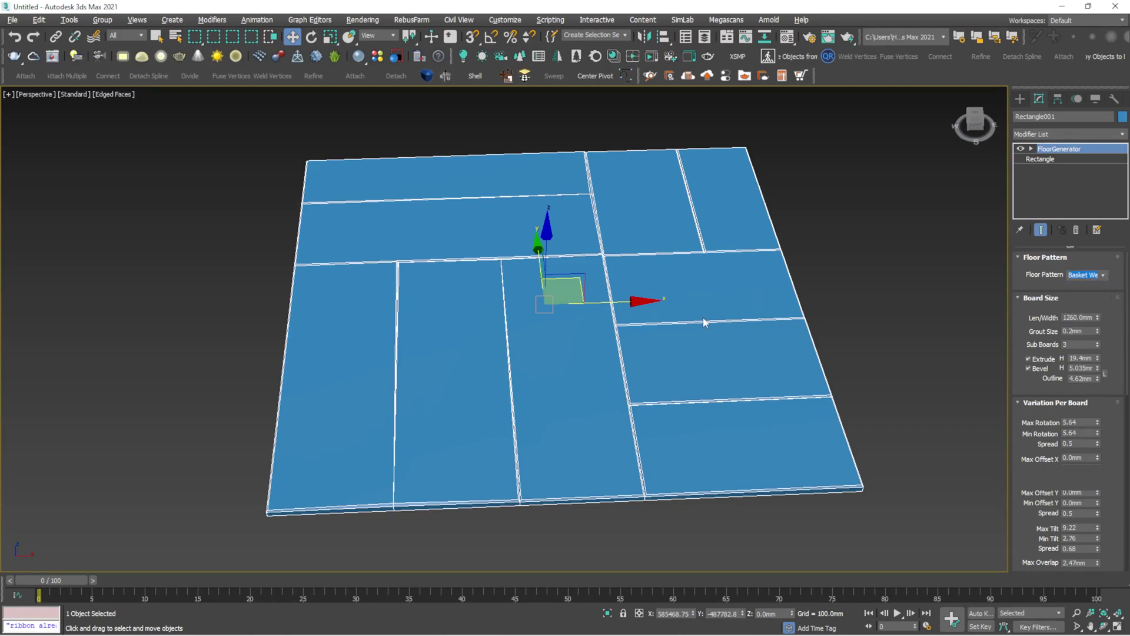
{"action": "scroll", "coordinate": [612, 304], "scroll_direction": "down", "scroll_amount": 3}
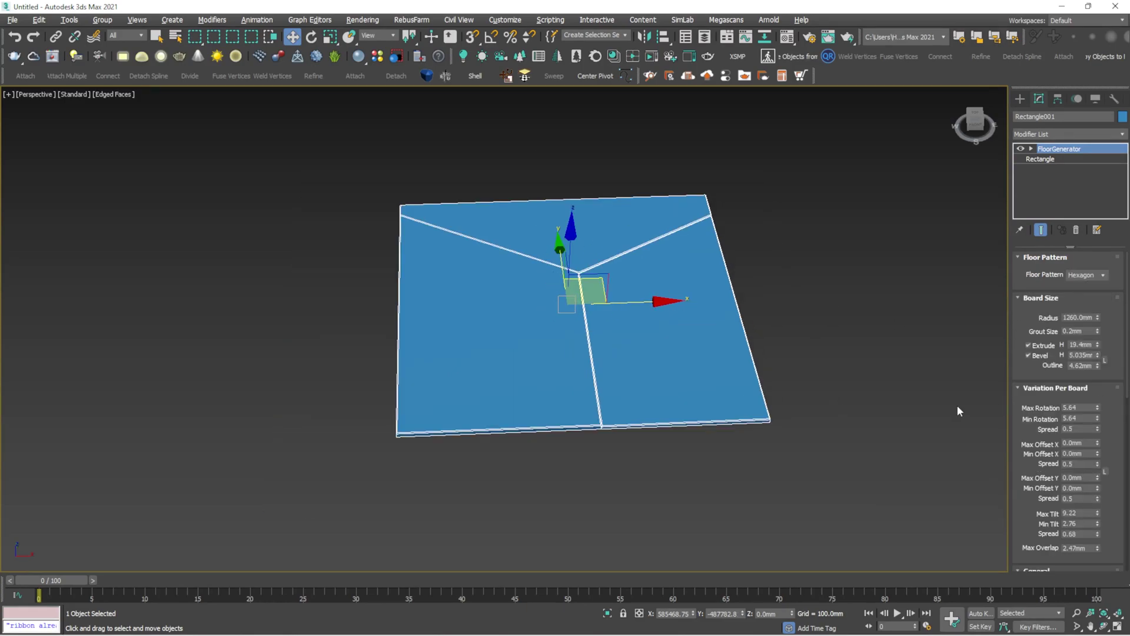
{"action": "middle_click_drag", "start_coordinate": [683, 310], "coordinate": [683, 321]}
{"action": "key", "text": "super"}
{"action": "left_click", "coordinate": [841, 309]}
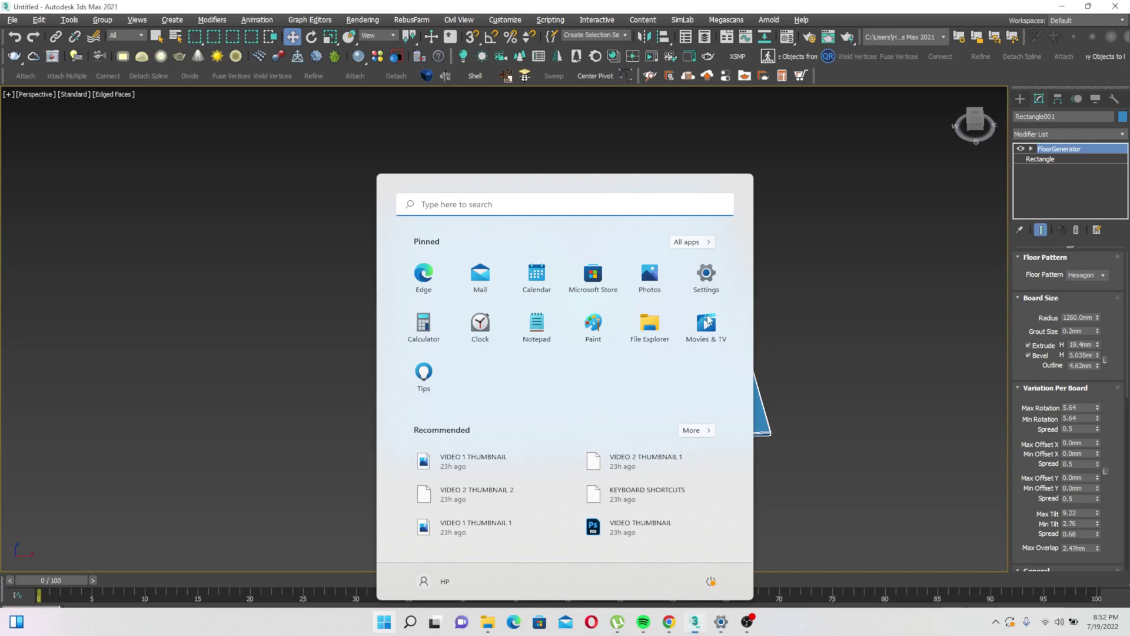
{"action": "left_click", "coordinate": [631, 252]}
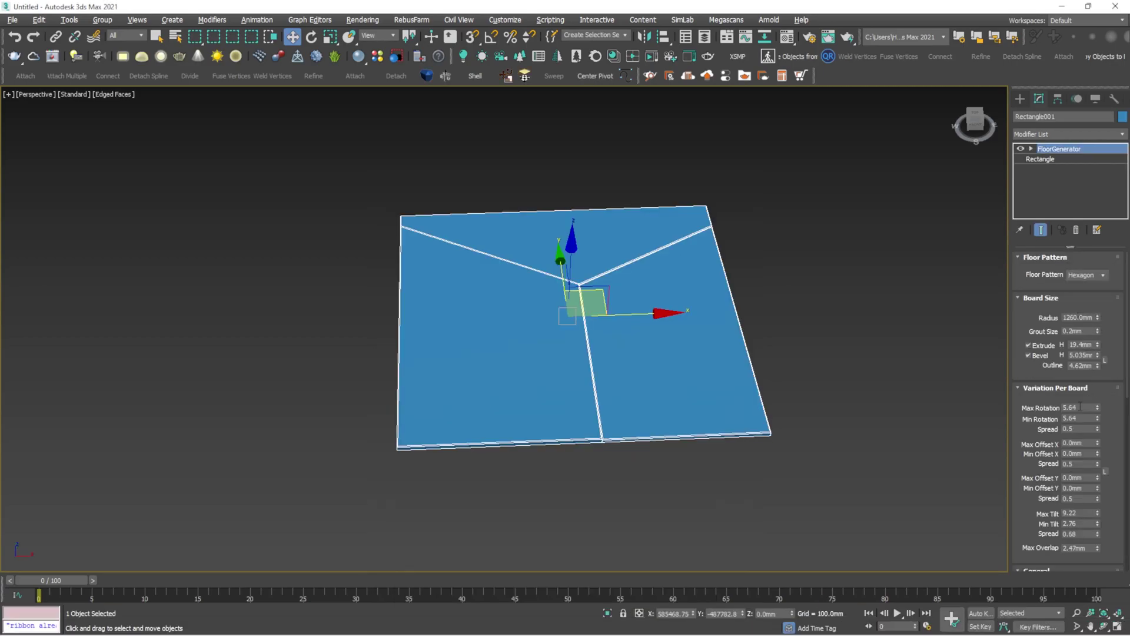
Step: Enlarge the base rectangle beneath the FloorGenerator modifier to a length and width of 5000 mm each
{"action": "left_click", "coordinate": [1053, 158]}
{"action": "left_click", "coordinate": [1082, 297]}
{"action": "type", "text": "5000"}
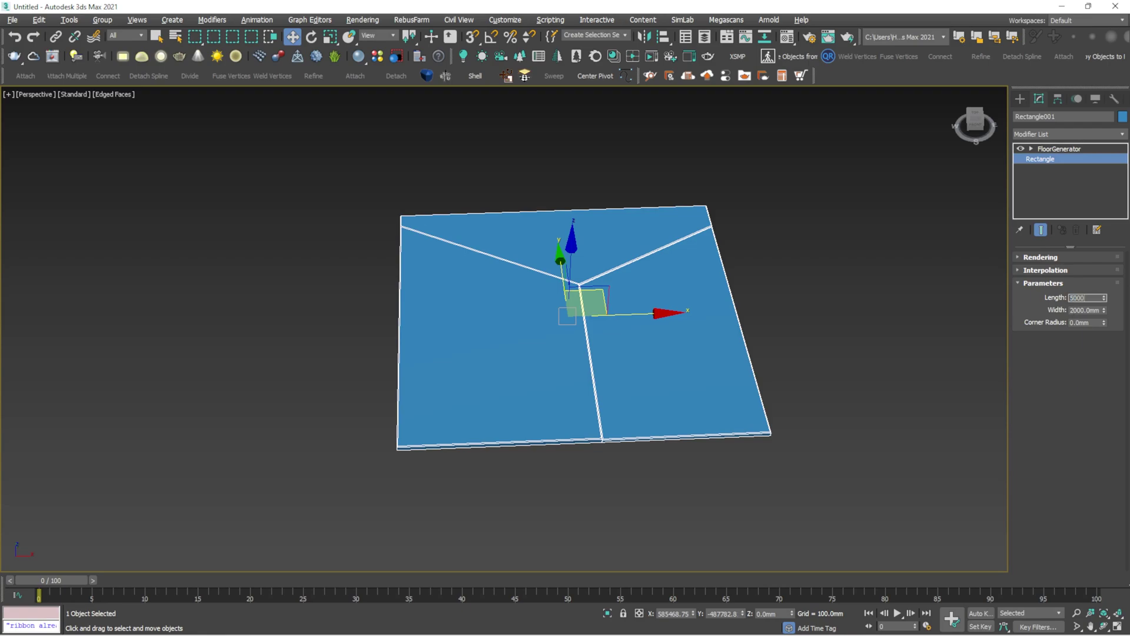
{"action": "key", "text": "Return"}
{"action": "key", "text": "Tab"}
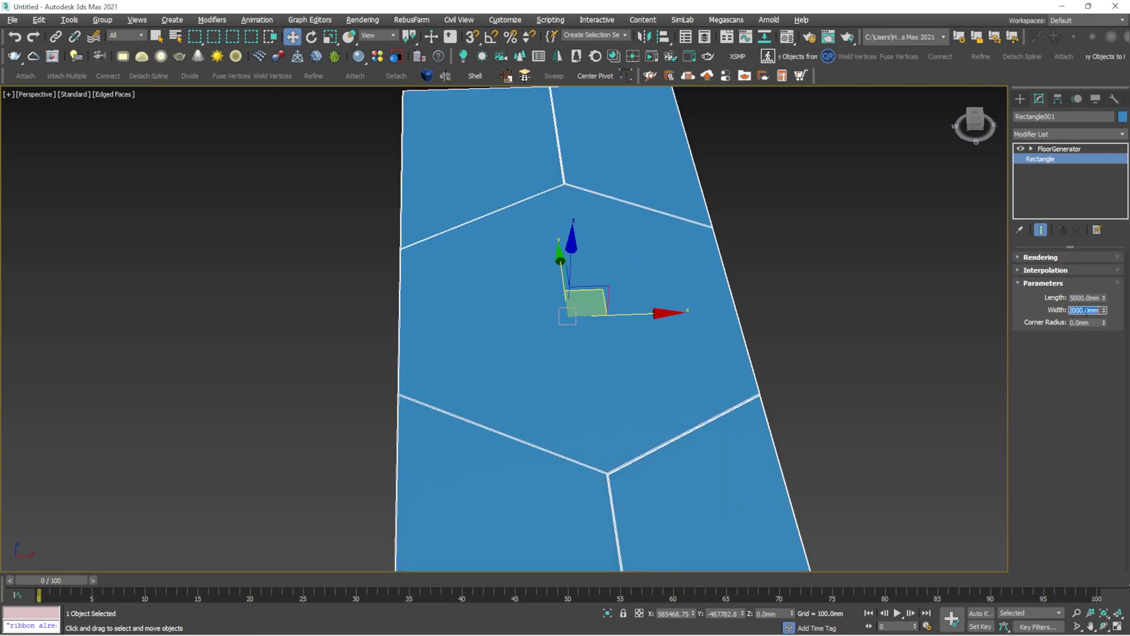
{"action": "type", "text": "5000"}
{"action": "key", "text": "Return"}
{"action": "scroll", "coordinate": [668, 316], "scroll_direction": "down", "scroll_amount": 4}
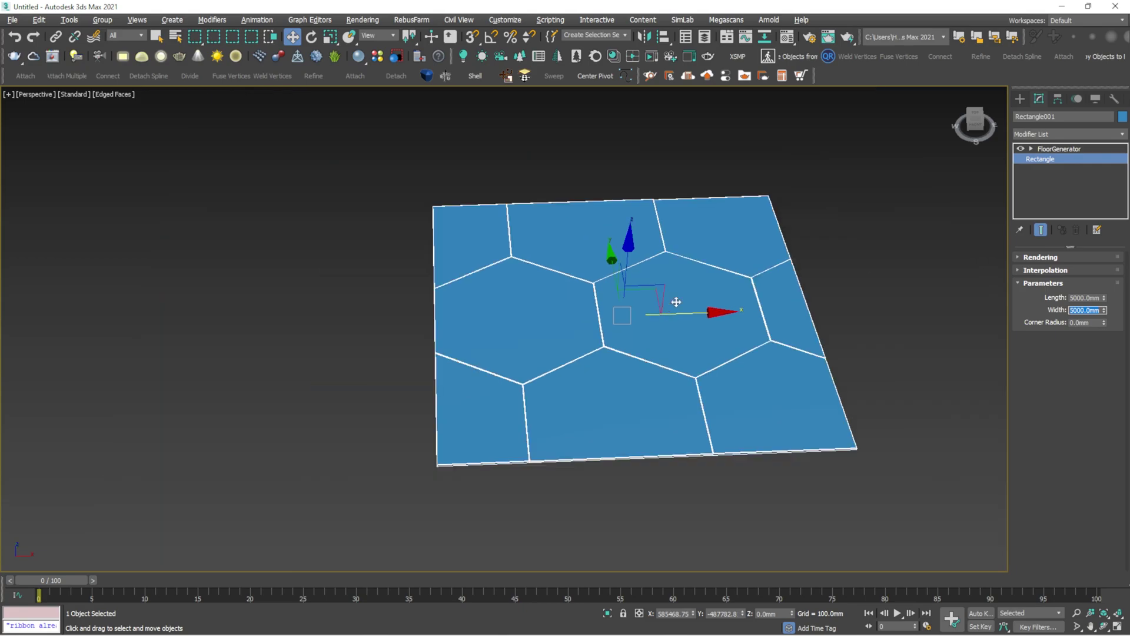
Step: Reselect the enlarged floor to return to its FloorGenerator settings and inspect the hexagon tiles
{"action": "left_click", "coordinate": [830, 294]}
{"action": "left_click", "coordinate": [734, 322]}
{"action": "scroll", "coordinate": [734, 322], "scroll_direction": "up", "scroll_amount": 2}
{"action": "middle_click_drag", "start_coordinate": [735, 321], "coordinate": [653, 359]}
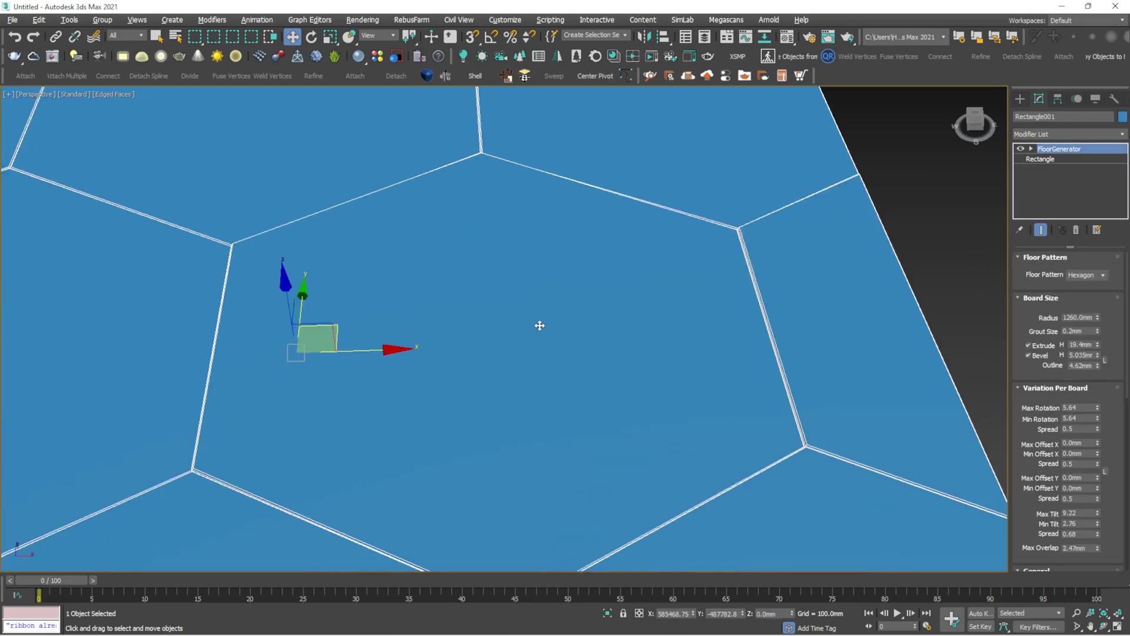
{"action": "scroll", "coordinate": [539, 326], "scroll_direction": "down", "scroll_amount": 2}
Step: Apply the Basket Weave pattern to the enlarged floor and inspect its layout
{"action": "left_click", "coordinate": [1102, 275]}
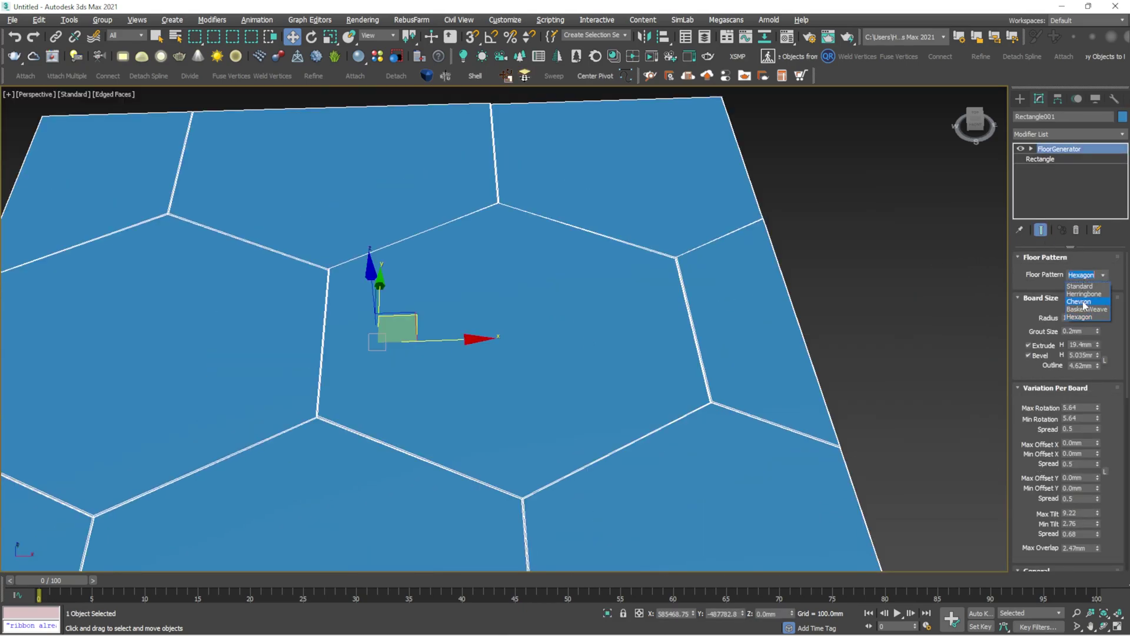
{"action": "left_click", "coordinate": [1088, 312]}
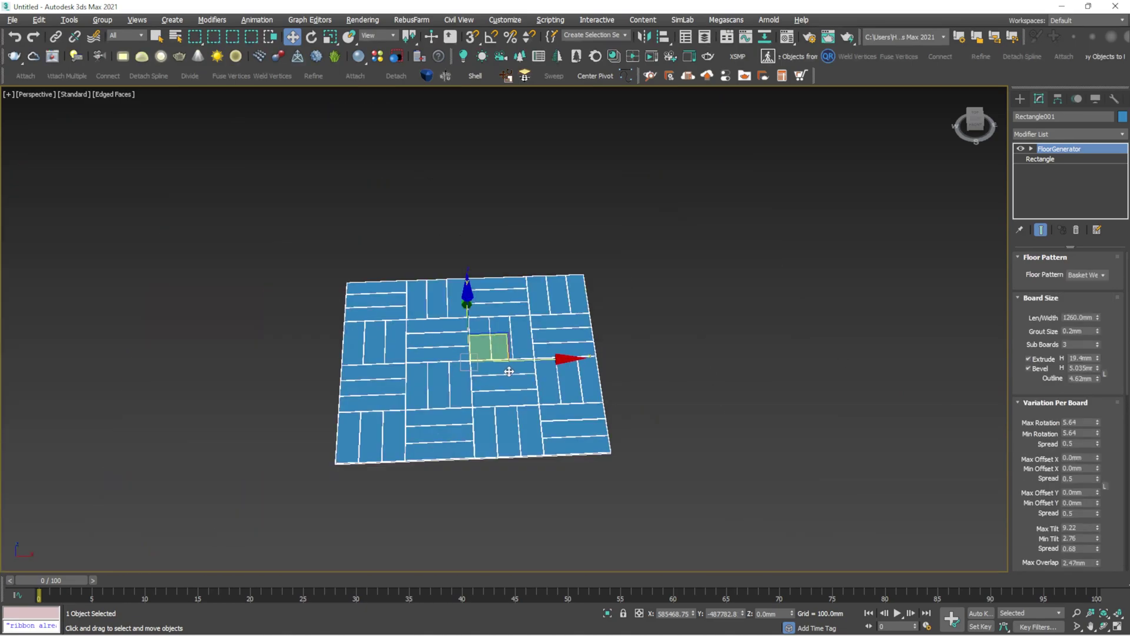
{"action": "scroll", "coordinate": [484, 373], "scroll_direction": "up", "scroll_amount": 5}
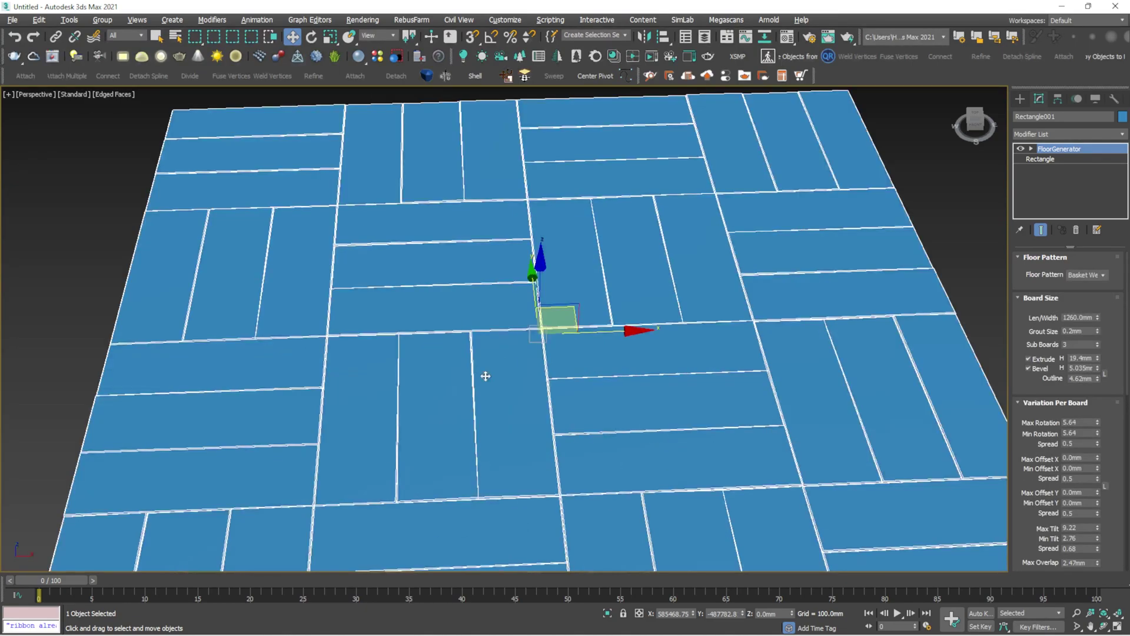
{"action": "scroll", "coordinate": [557, 316], "scroll_direction": "down", "scroll_amount": 2}
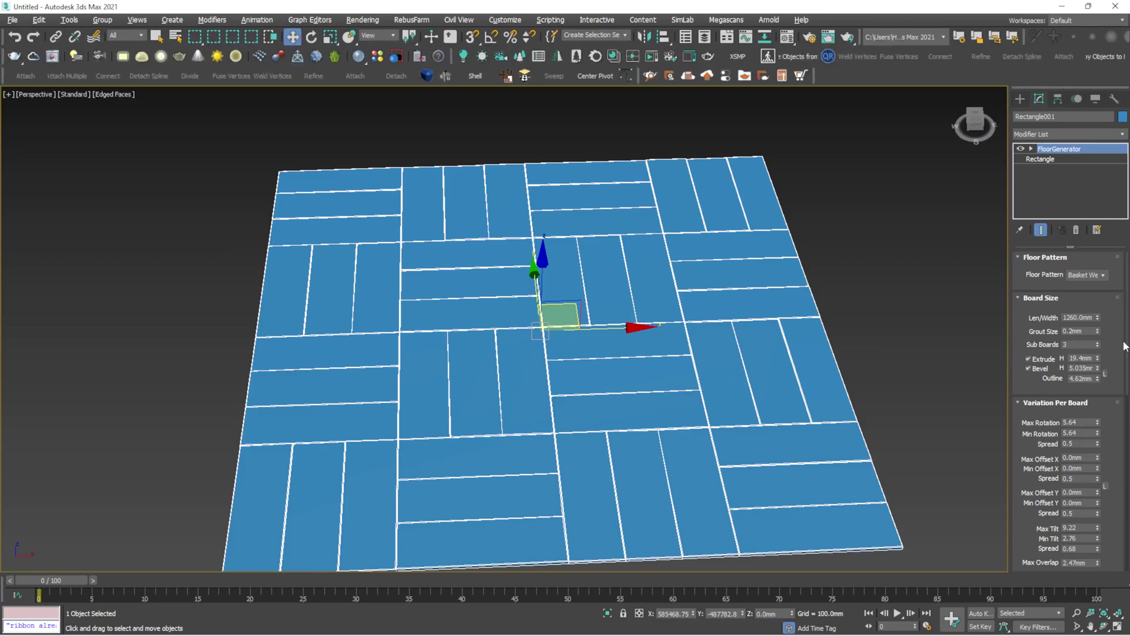
Step: Set the floor pattern back to Standard and inspect the narrow boards across the enlarged floor
{"action": "left_click", "coordinate": [1091, 273]}
{"action": "left_click", "coordinate": [1090, 284]}
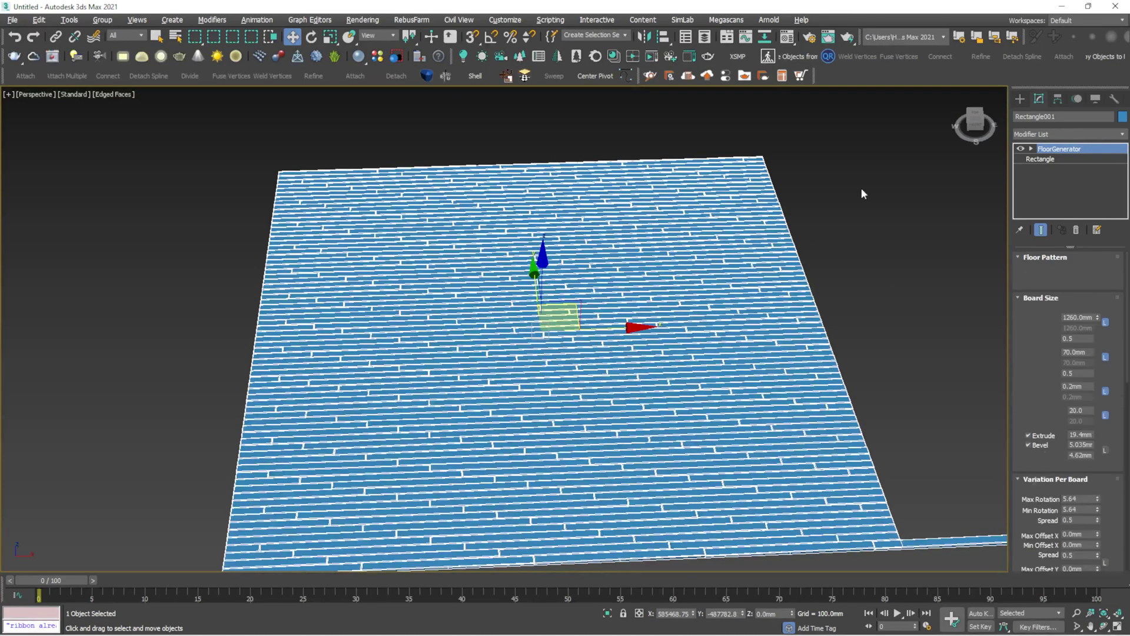
{"action": "left_click", "coordinate": [861, 190]}
{"action": "left_click", "coordinate": [542, 298]}
{"action": "middle_click_drag", "start_coordinate": [542, 298], "coordinate": [546, 344], "text": "alt"}
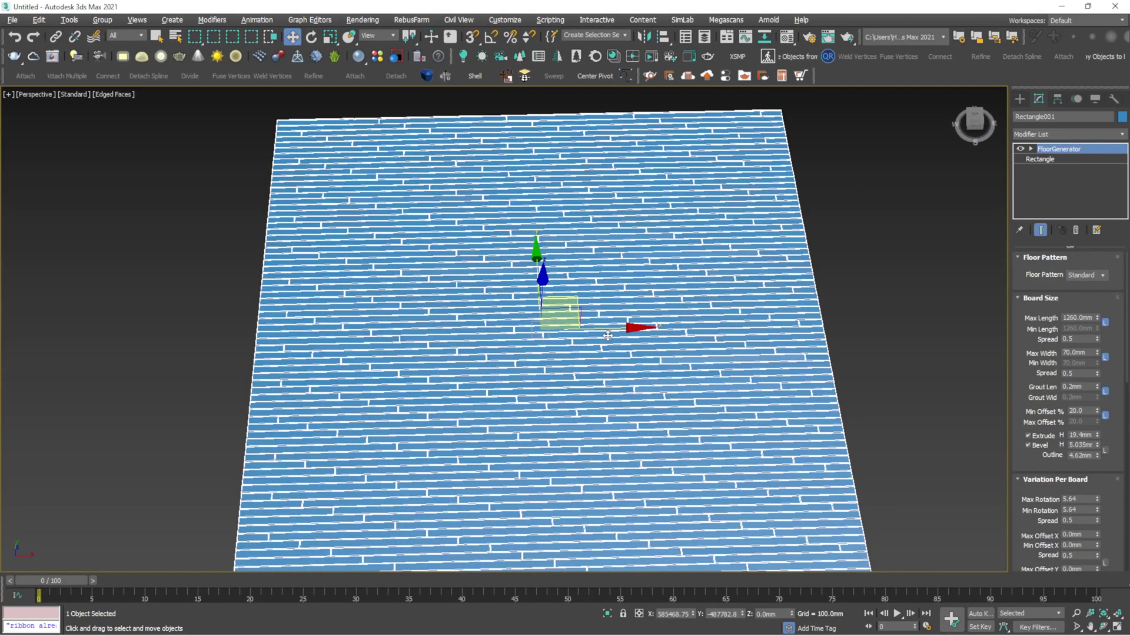
{"action": "left_click", "coordinate": [839, 214]}
{"action": "scroll", "coordinate": [507, 292], "scroll_direction": "up", "scroll_amount": 5}
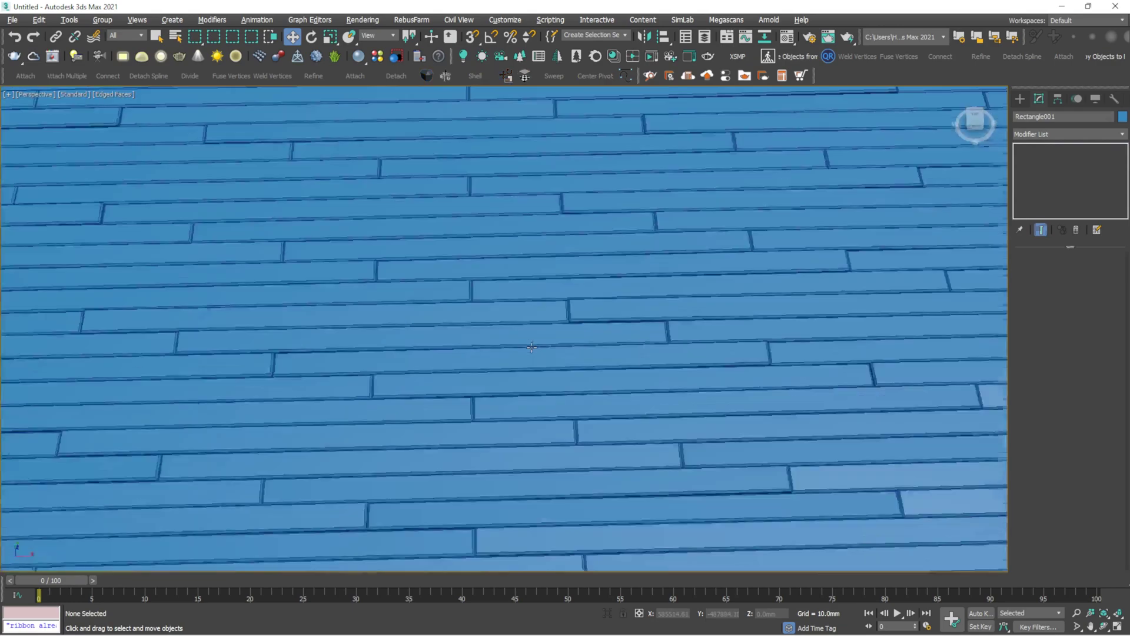
{"action": "left_click", "coordinate": [383, 222]}
{"action": "scroll", "coordinate": [383, 222], "scroll_direction": "down", "scroll_amount": 3}
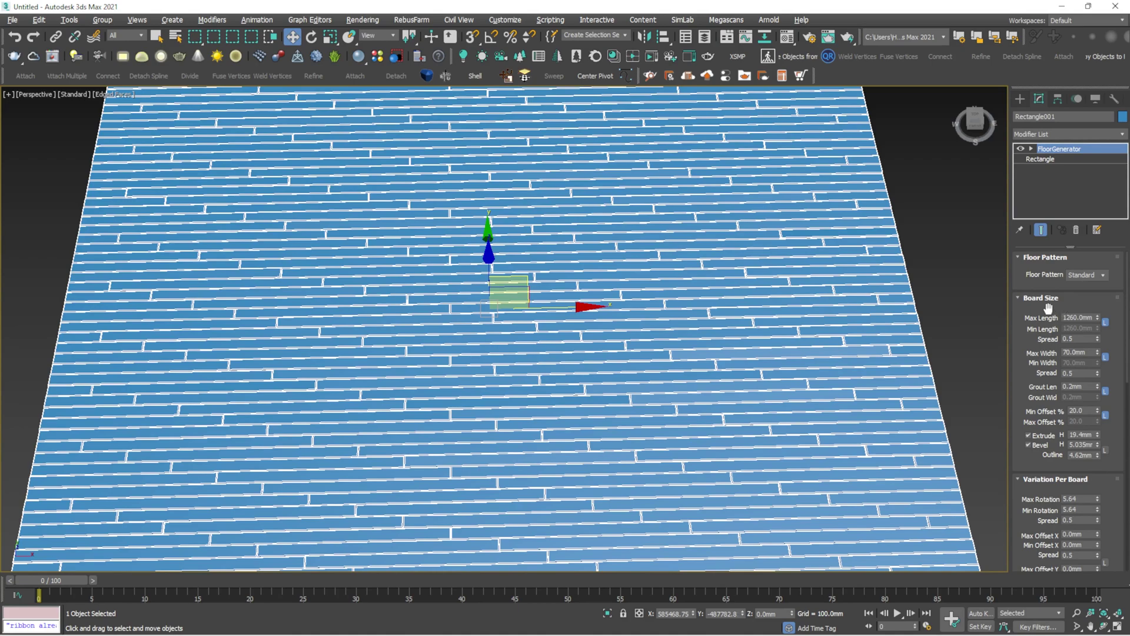
Step: Set both the maximum length and maximum width of the boards to 600 mm
{"action": "left_click", "coordinate": [1074, 319]}
{"action": "type", "text": "600"}
{"action": "key", "text": "Return"}
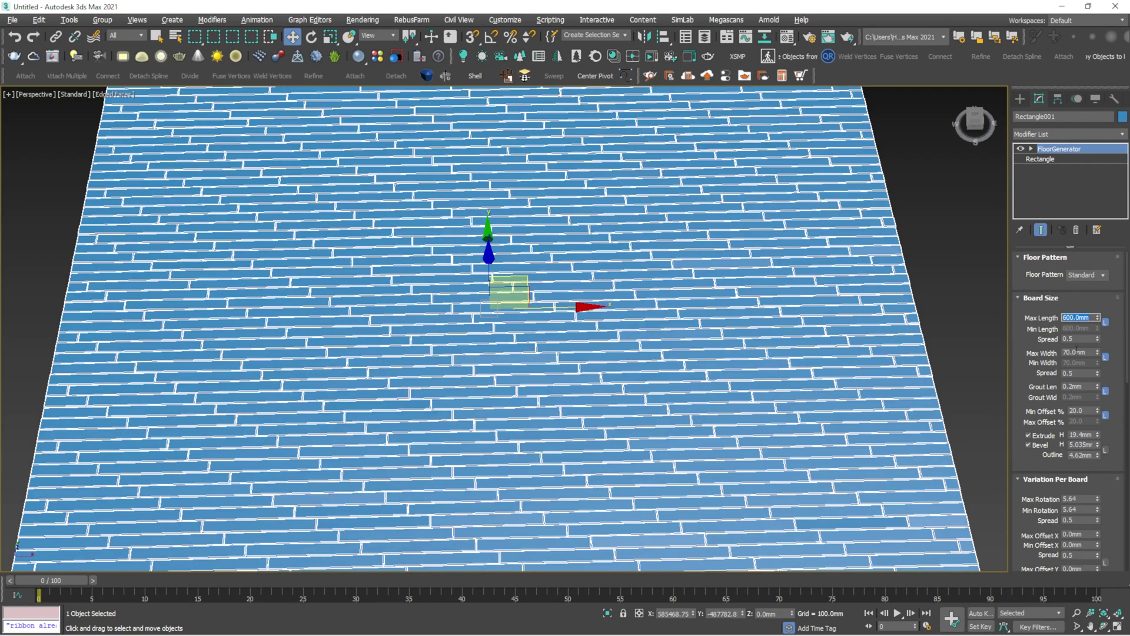
{"action": "left_click", "coordinate": [1076, 351]}
{"action": "type", "text": "600"}
{"action": "key", "text": "Return"}
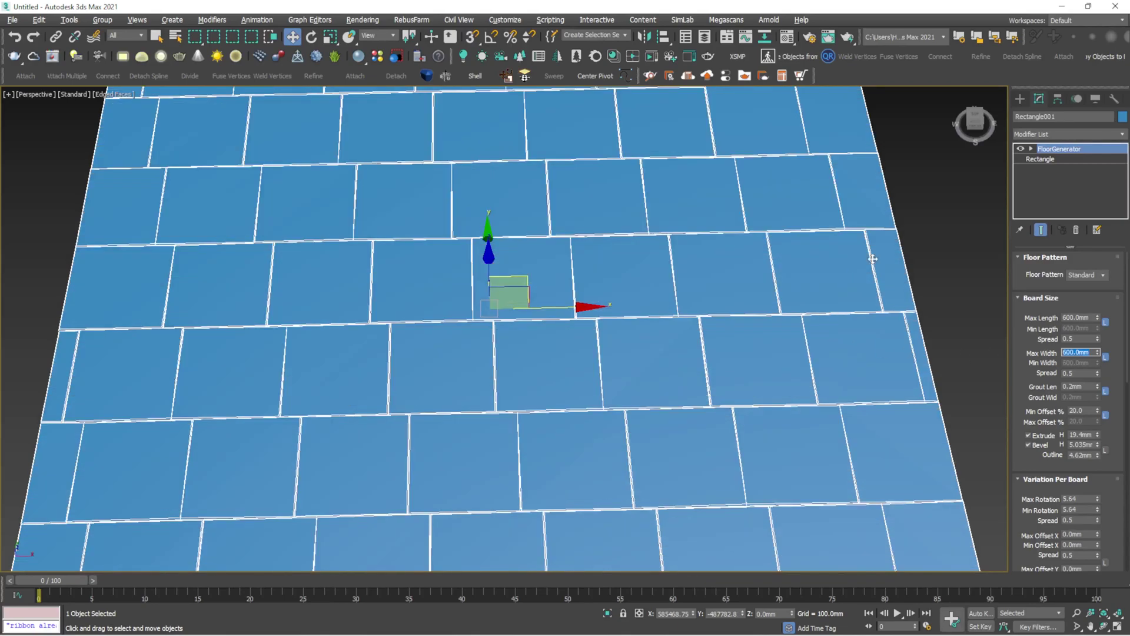
Step: Examine the square tiles and their joints on the whole floor and up close
{"action": "key", "text": "z"}
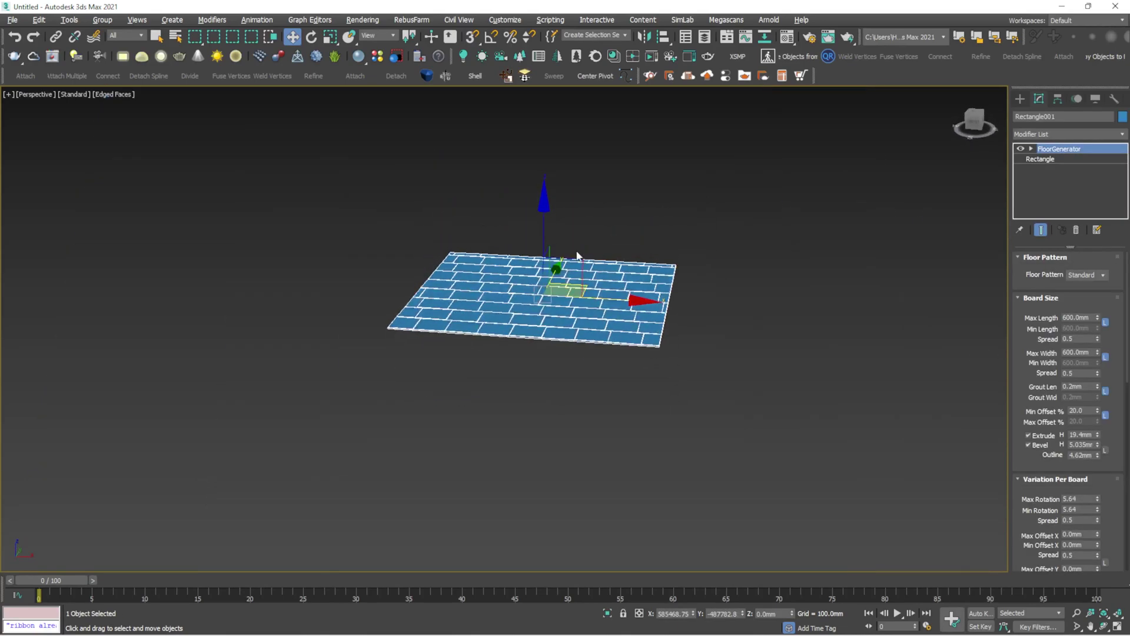
{"action": "middle_click_drag", "start_coordinate": [577, 256], "coordinate": [591, 247], "text": "alt"}
{"action": "left_click", "coordinate": [647, 148]}
{"action": "scroll", "coordinate": [537, 275], "scroll_direction": "up", "scroll_amount": 5}
{"action": "left_click", "coordinate": [540, 297]}
{"action": "scroll", "coordinate": [540, 298], "scroll_direction": "down", "scroll_amount": 2}
{"action": "middle_click_drag", "start_coordinate": [540, 297], "coordinate": [553, 289], "text": "alt"}
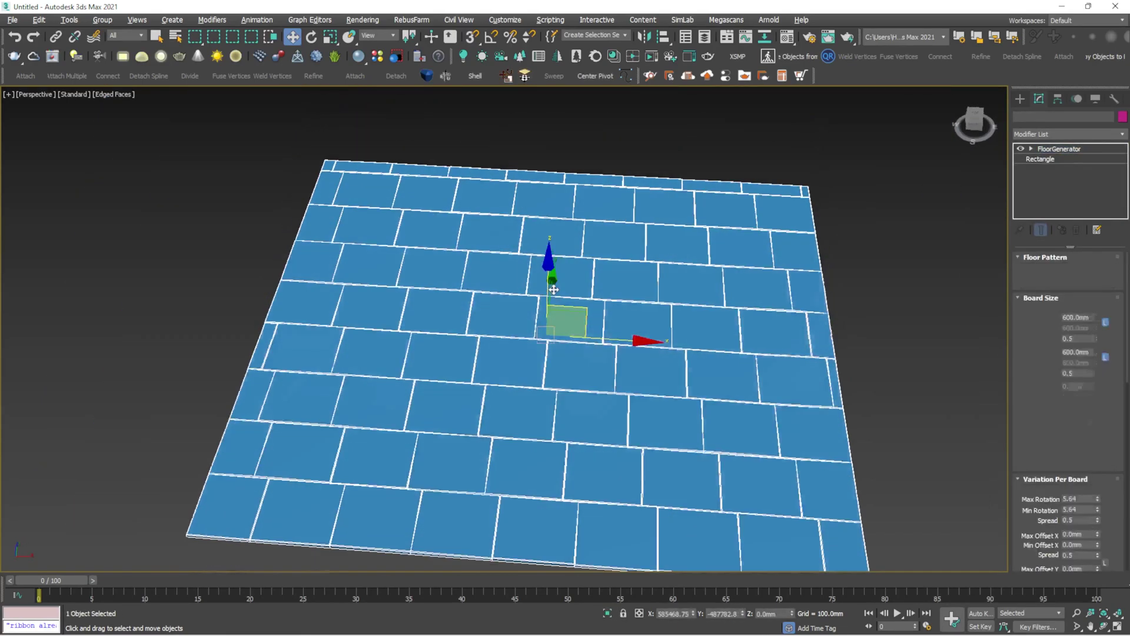
{"action": "scroll", "coordinate": [554, 290], "scroll_direction": "up", "scroll_amount": 5}
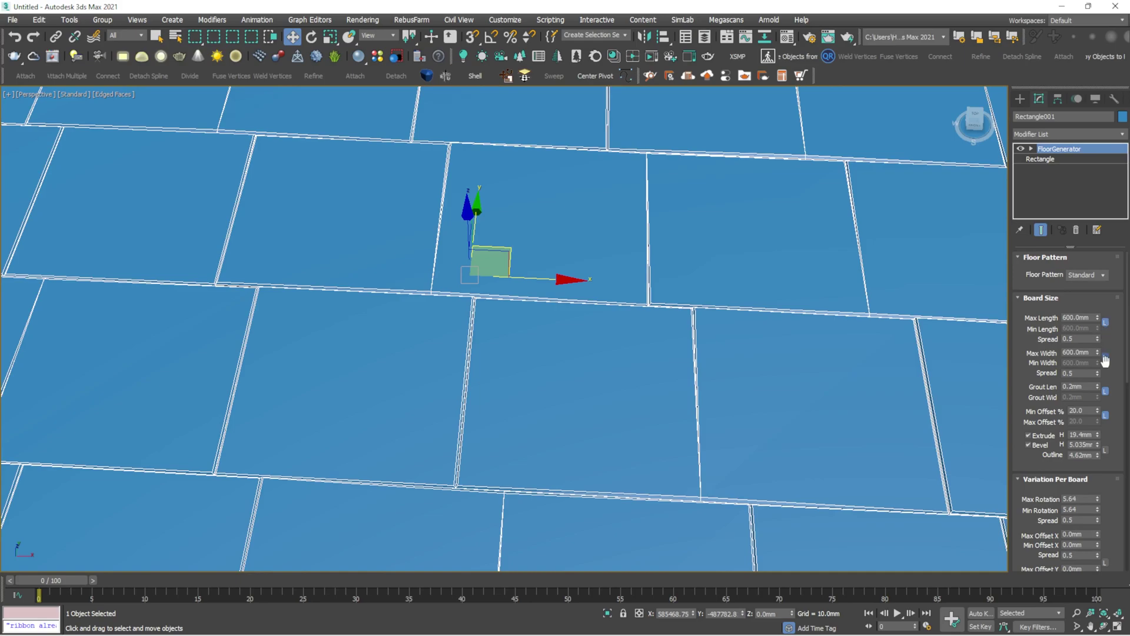
{"action": "scroll", "coordinate": [648, 341], "scroll_direction": "down", "scroll_amount": 4}
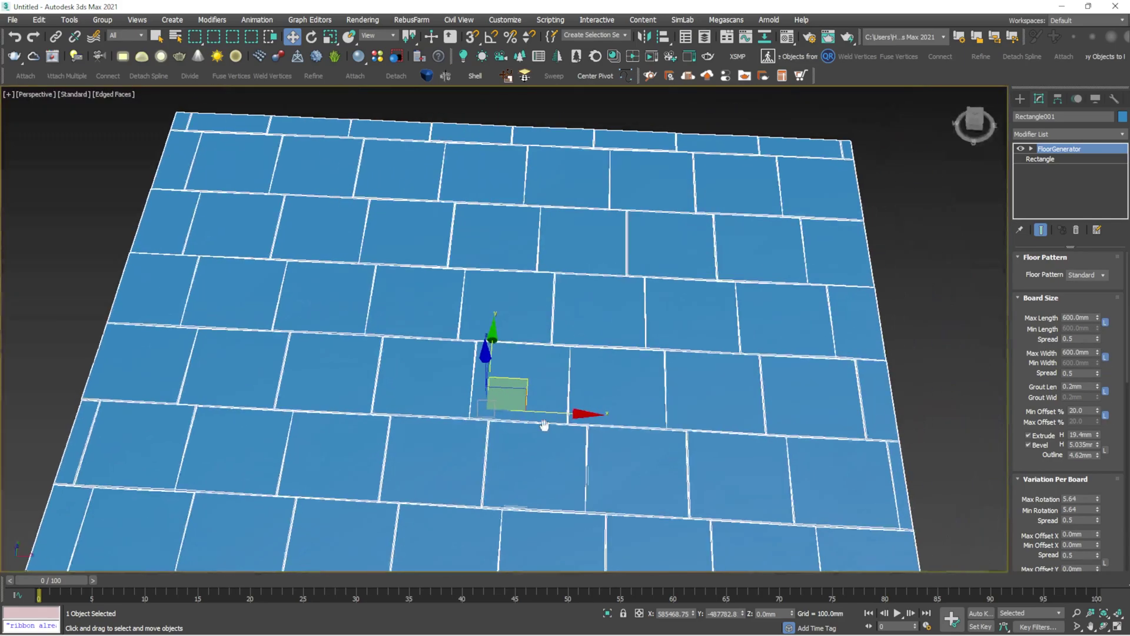
Step: Unlink the minimum board length from the maximum and set the maximum length to 1200 mm
{"action": "left_click", "coordinate": [954, 263]}
{"action": "left_click", "coordinate": [1106, 322]}
{"action": "double_click", "coordinate": [1076, 317]}
{"action": "type", "text": "1200"}
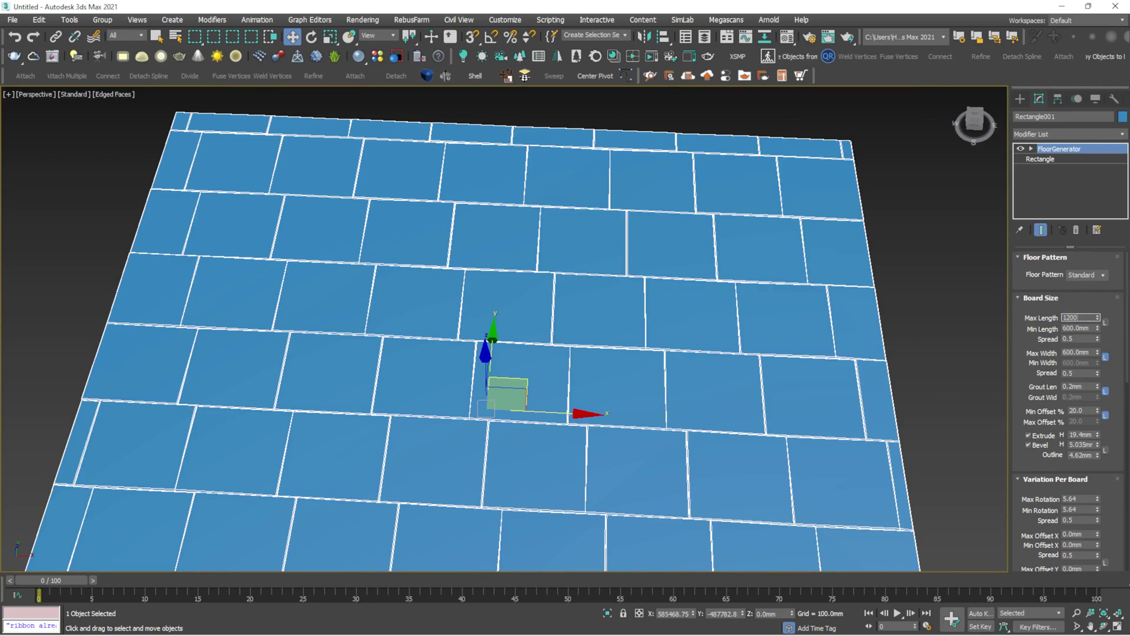
{"action": "key", "text": "Return"}
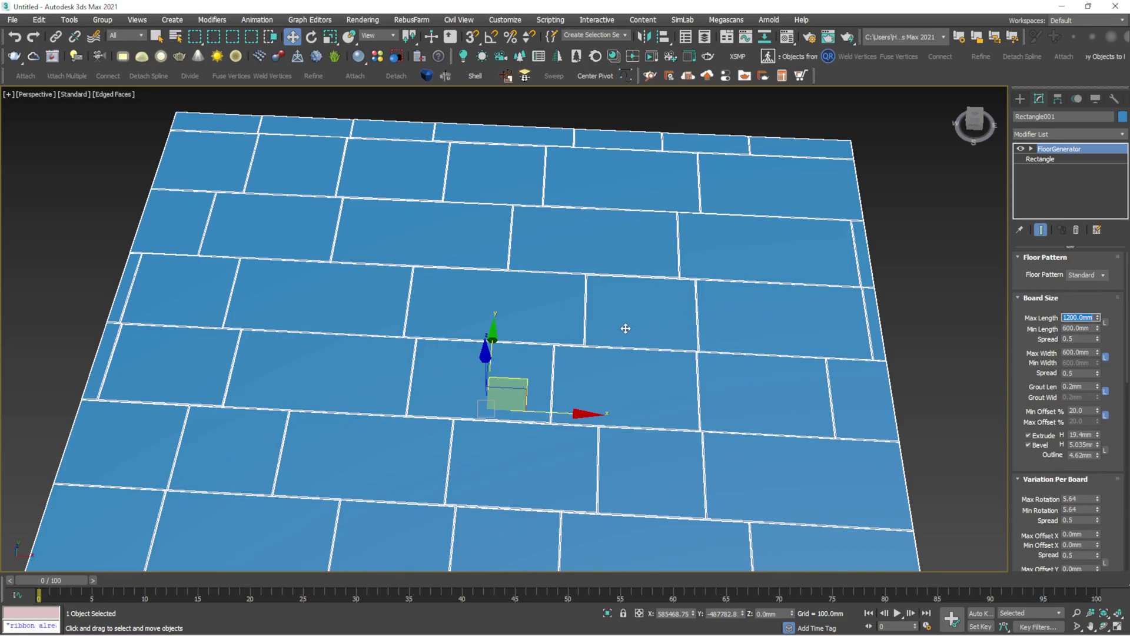
Step: Link the minimum board length to the maximum and set the maximum length to 1400 mm
{"action": "middle_click_drag", "start_coordinate": [623, 328], "coordinate": [603, 308]}
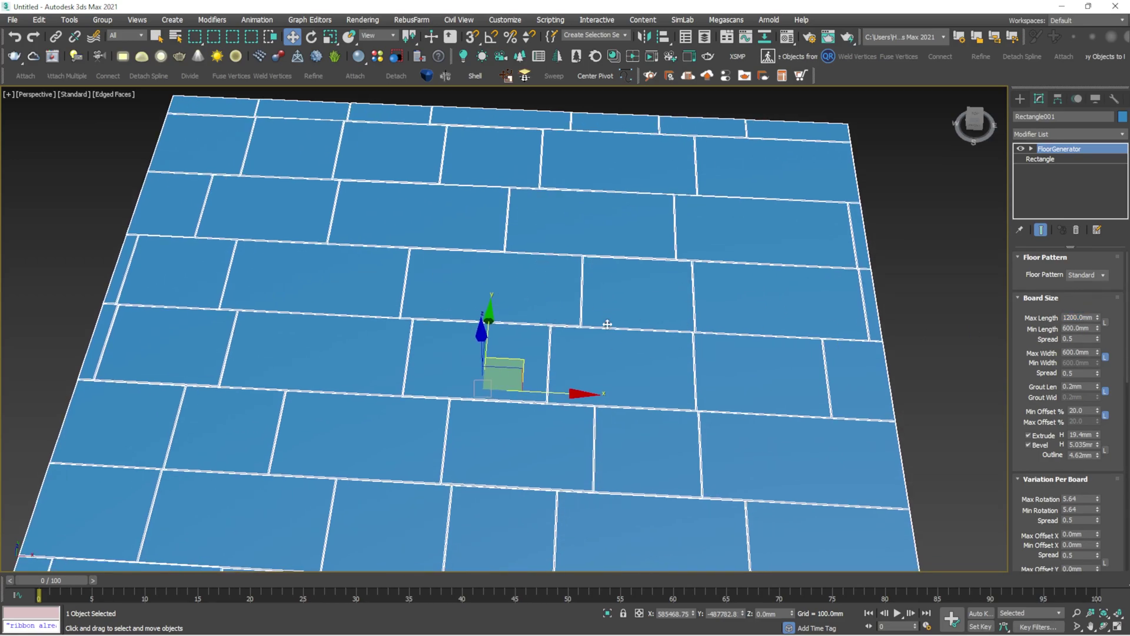
{"action": "left_click", "coordinate": [1106, 323]}
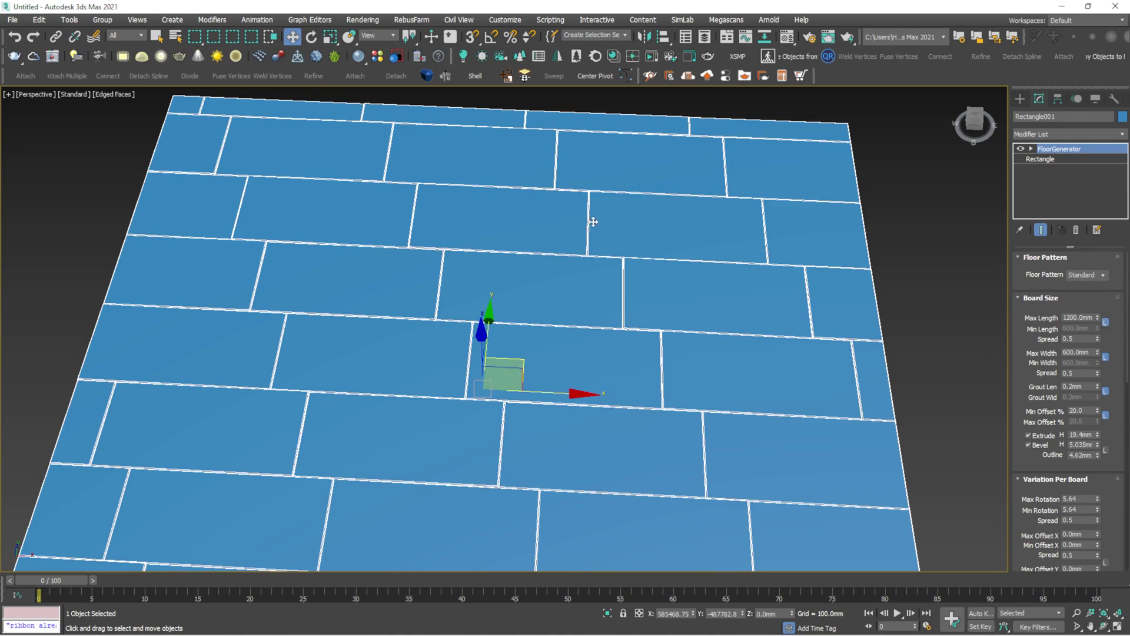
{"action": "double_click", "coordinate": [1072, 317]}
{"action": "type", "text": "1400"}
{"action": "key", "text": "Return"}
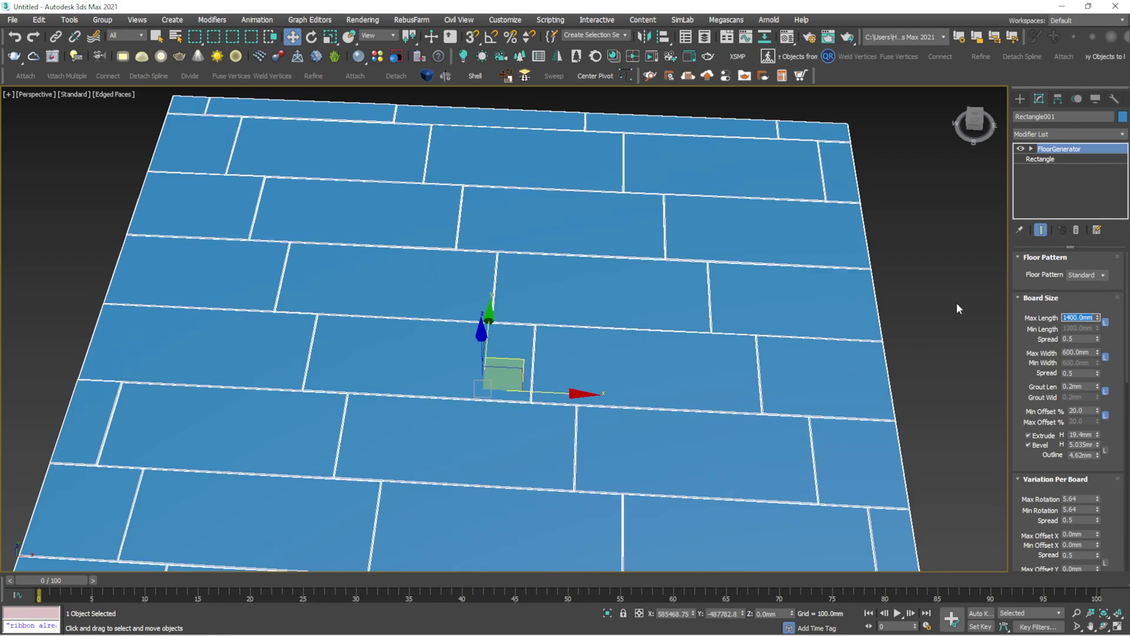
Step: Unlink the board lengths, with a maximum of 1358 mm and a minimum of 600 mm
{"action": "mouse_move", "coordinate": [1098, 318]}
{"action": "left_mouse_down"}
{"action": "mouse_move", "coordinate": [1075, 211]}
{"action": "mouse_move", "coordinate": [1088, 319]}
{"action": "left_mouse_up"}
{"action": "left_click", "coordinate": [1105, 324]}
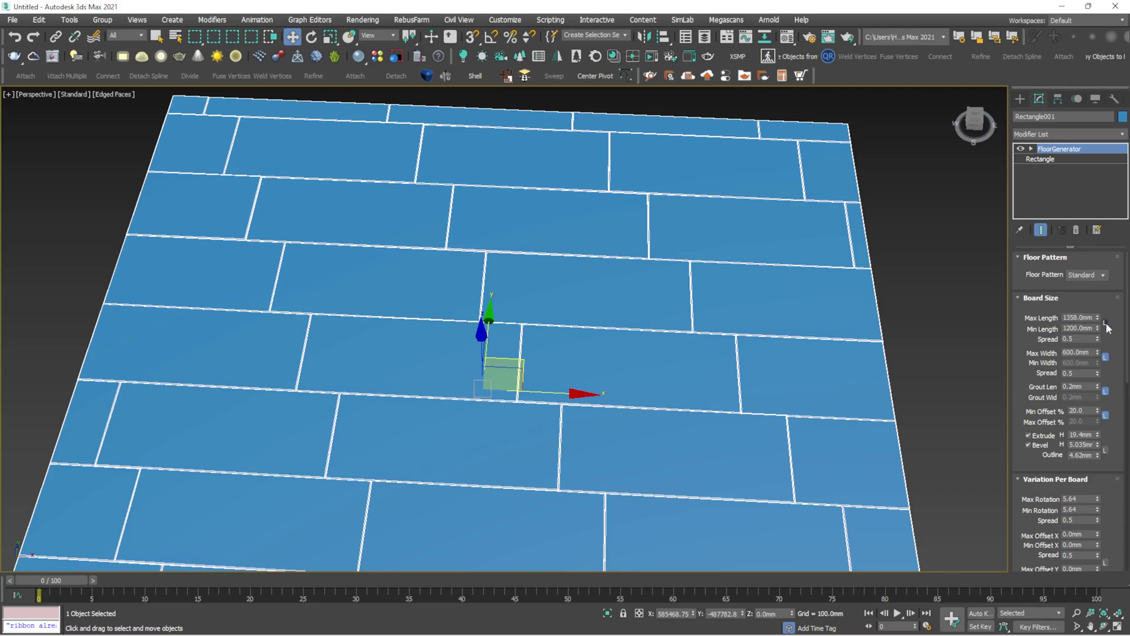
{"action": "middle_click_drag", "start_coordinate": [912, 368], "coordinate": [749, 338]}
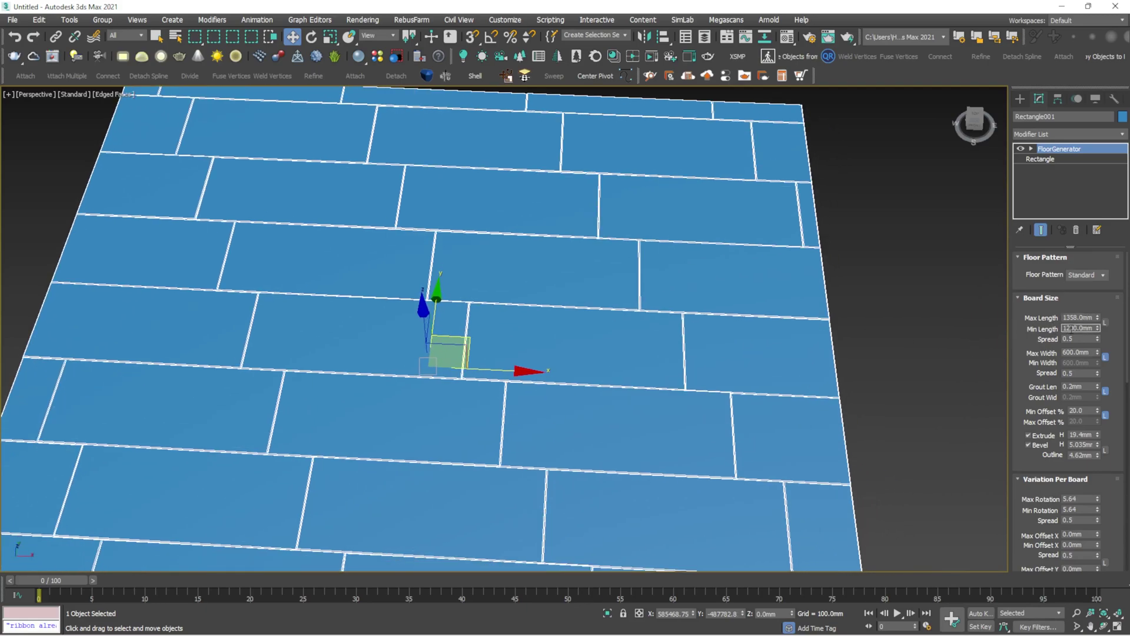
{"action": "type", "text": "1"}
{"action": "key", "text": "Return"}
{"action": "scroll", "coordinate": [453, 291], "scroll_direction": "down", "scroll_amount": 2}
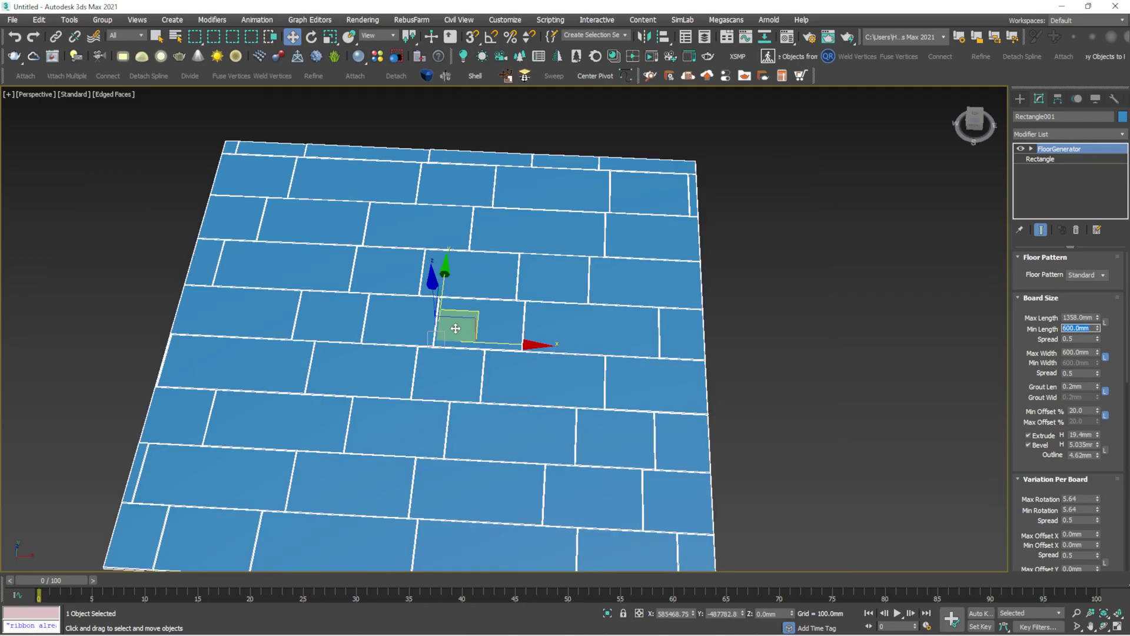
Step: Set the maximum board length to 600 mm and link the minimum length to it
{"action": "double_click", "coordinate": [1090, 317]}
{"action": "type", "text": "600"}
{"action": "key", "text": "Return"}
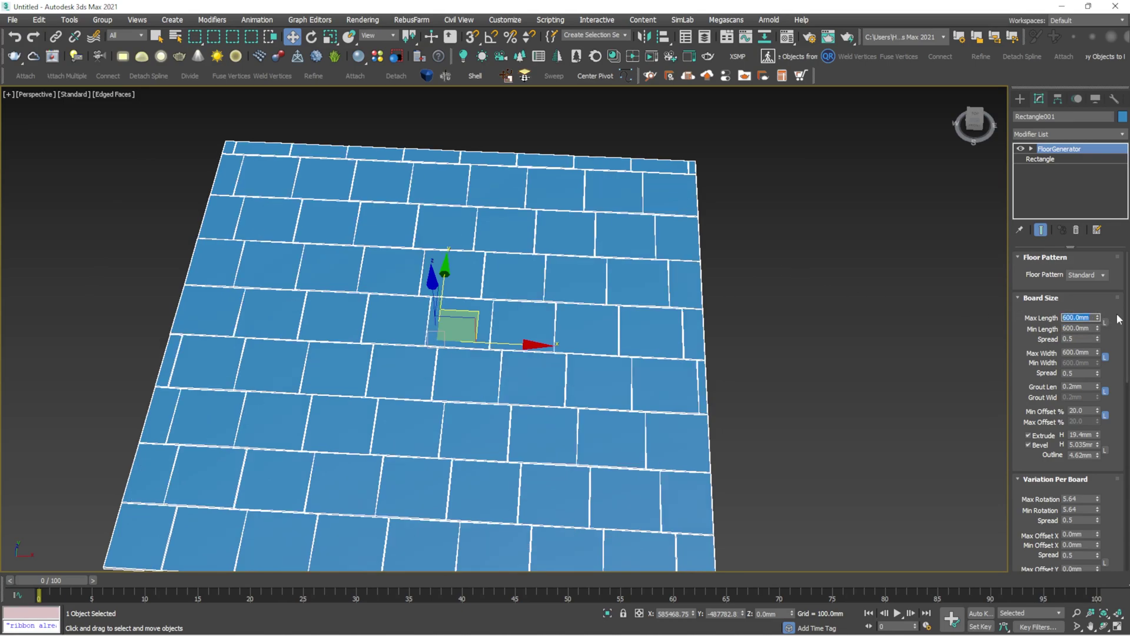
{"action": "left_click", "coordinate": [1106, 323]}
Step: Try an unlinked minimum board width of 60 mm and restore it to a linked 600 mm
{"action": "left_click", "coordinate": [1106, 357]}
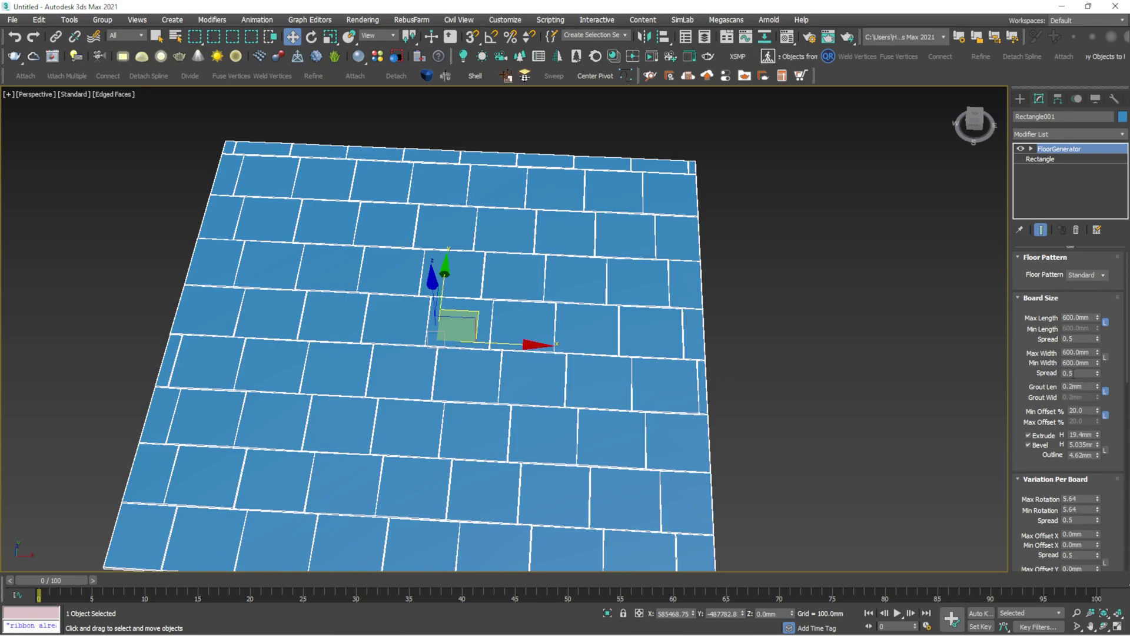
{"action": "left_click_drag", "start_coordinate": [1098, 364], "coordinate": [1098, 412]}
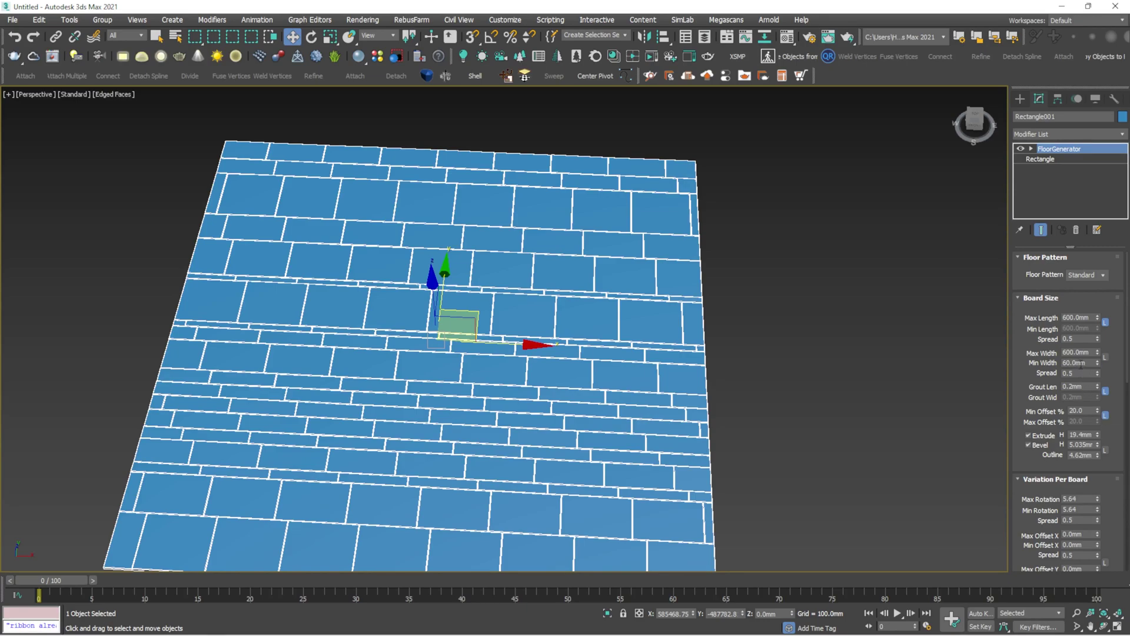
{"action": "left_click", "coordinate": [1084, 362]}
{"action": "type", "text": "600"}
{"action": "key", "text": "Return"}
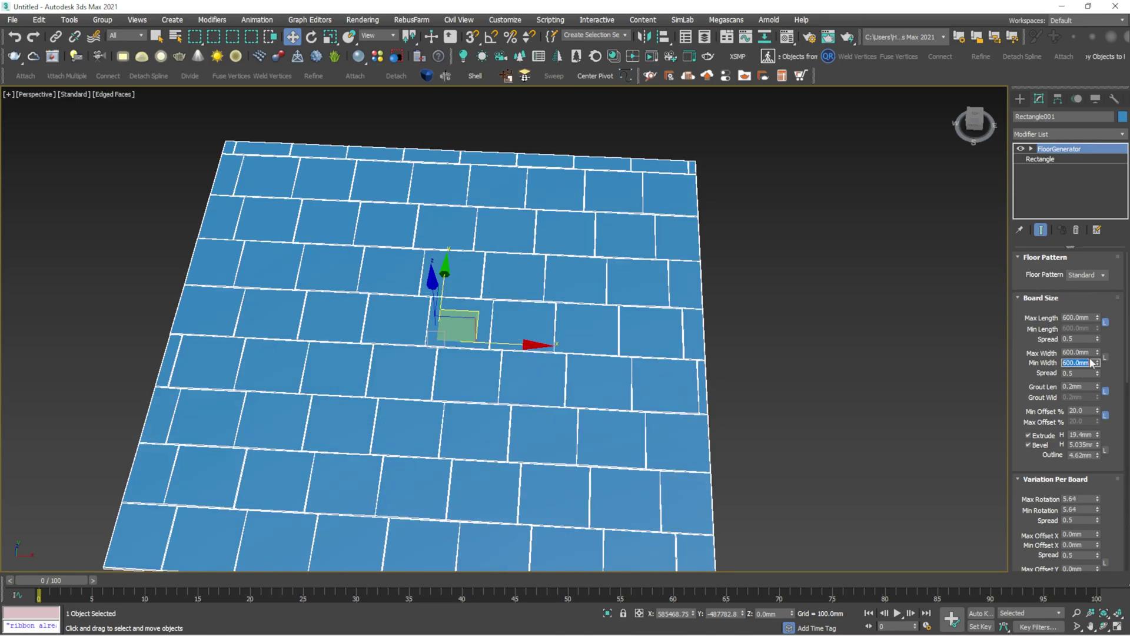
{"action": "left_click", "coordinate": [1105, 357]}
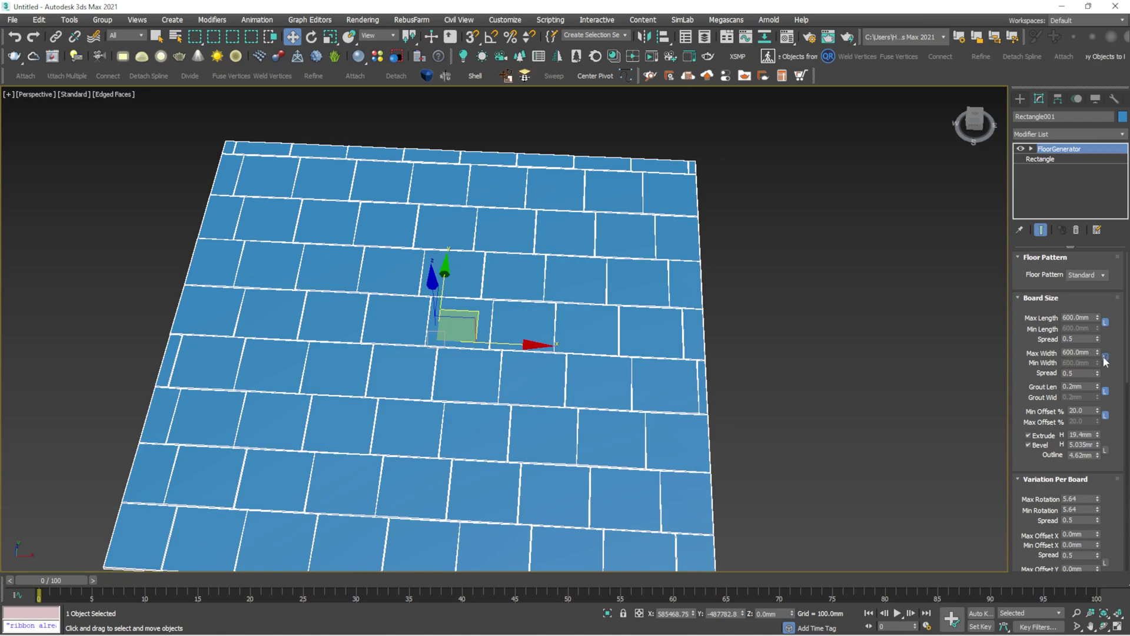
Step: Widen the linked grout length and width between the tiles to 36.42 mm, judging the joints up close
{"action": "left_click", "coordinate": [874, 386]}
{"action": "left_click", "coordinate": [466, 416]}
{"action": "scroll", "coordinate": [466, 416], "scroll_direction": "up", "scroll_amount": 4}
{"action": "middle_click_drag", "start_coordinate": [465, 416], "coordinate": [515, 368]}
{"action": "key", "text": "super"}
{"action": "left_click", "coordinate": [804, 323]}
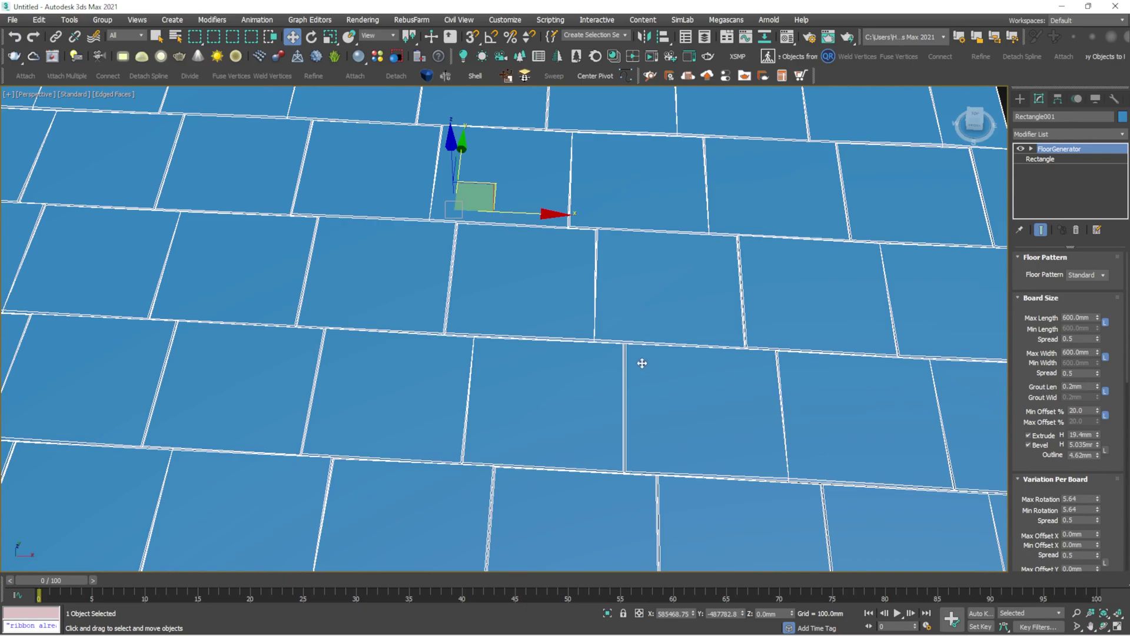
{"action": "mouse_move", "coordinate": [641, 361]}
{"action": "middle_mouse_down", "text": "alt"}
{"action": "mouse_move", "coordinate": [628, 345]}
{"action": "mouse_move", "coordinate": [636, 374]}
{"action": "mouse_move", "coordinate": [580, 363]}
{"action": "middle_mouse_up", "text": "alt"}
{"action": "scroll", "coordinate": [579, 362], "scroll_direction": "up", "scroll_amount": 8}
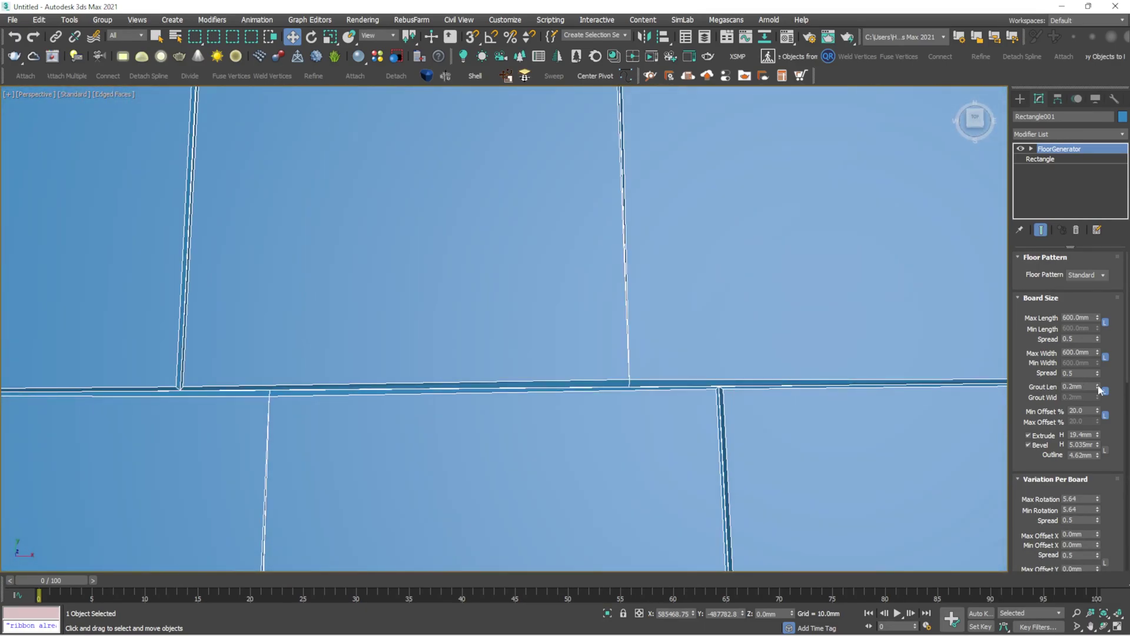
{"action": "left_click_drag", "start_coordinate": [1099, 390], "coordinate": [328, 169]}
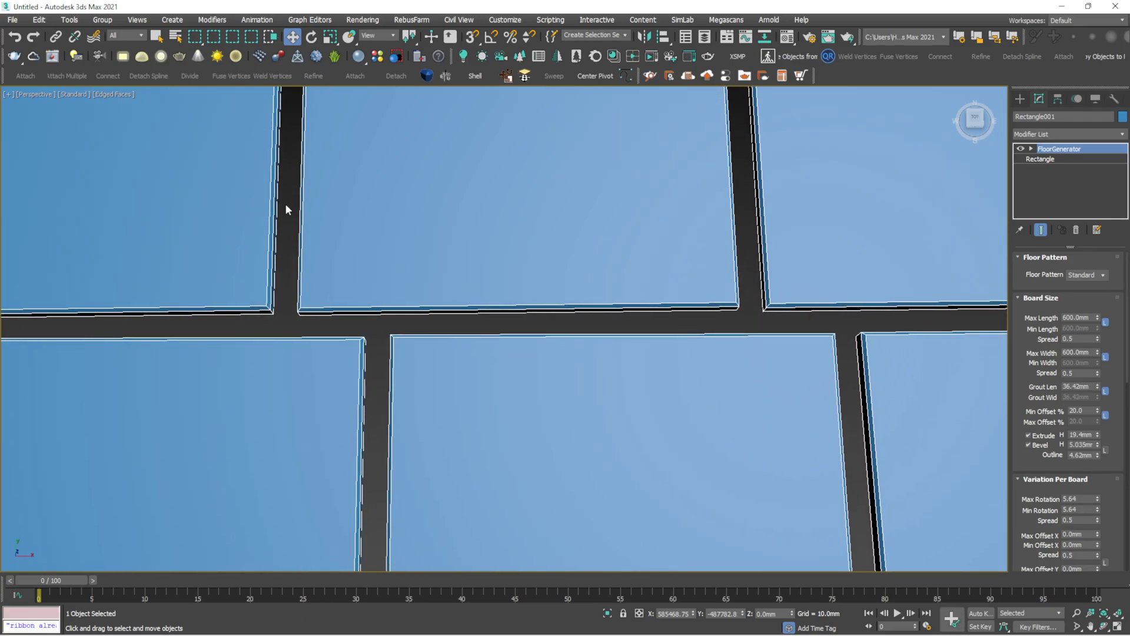
Step: Unlink the grout width from the grout length and lower the width to about 13.11 mm
{"action": "left_click", "coordinate": [1106, 392]}
{"action": "left_click_drag", "start_coordinate": [1098, 402], "coordinate": [1103, 437]}
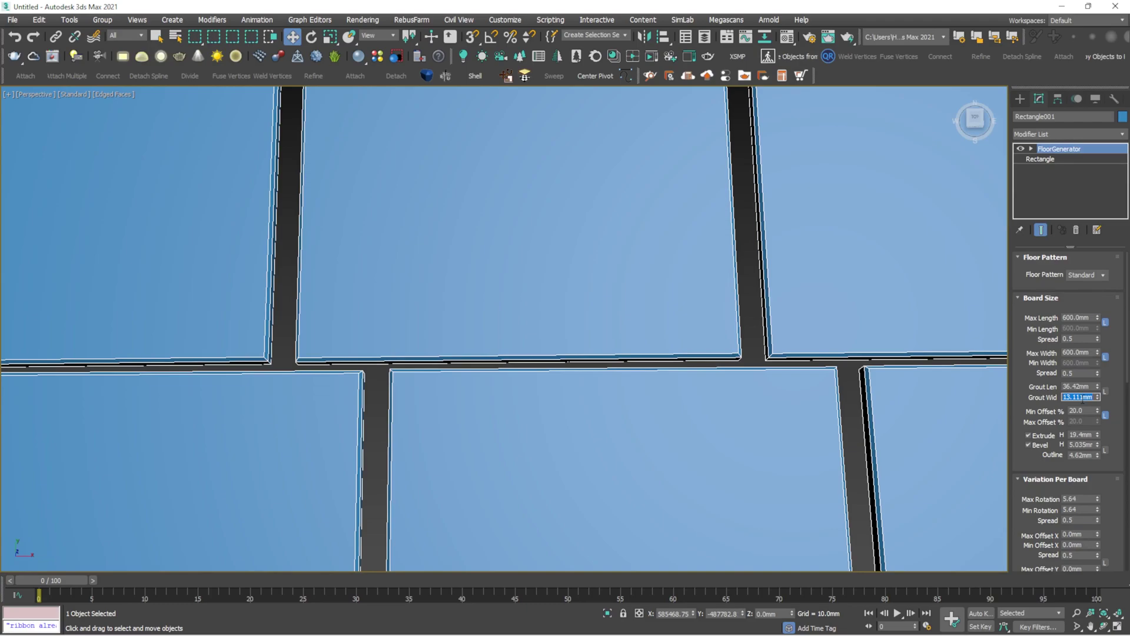
Step: Set both the grout width and the grout length to 36 mm and link them again
{"action": "type", "text": "36"}
{"action": "key", "text": "Return"}
{"action": "double_click", "coordinate": [1085, 386]}
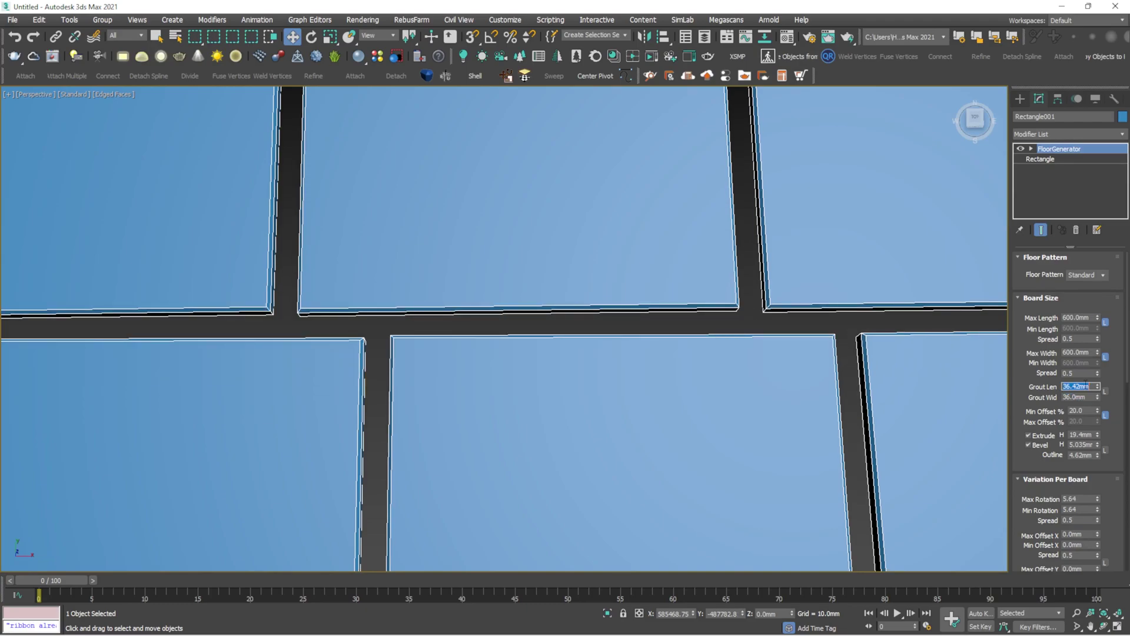
{"action": "type", "text": "36"}
{"action": "key", "text": "Return"}
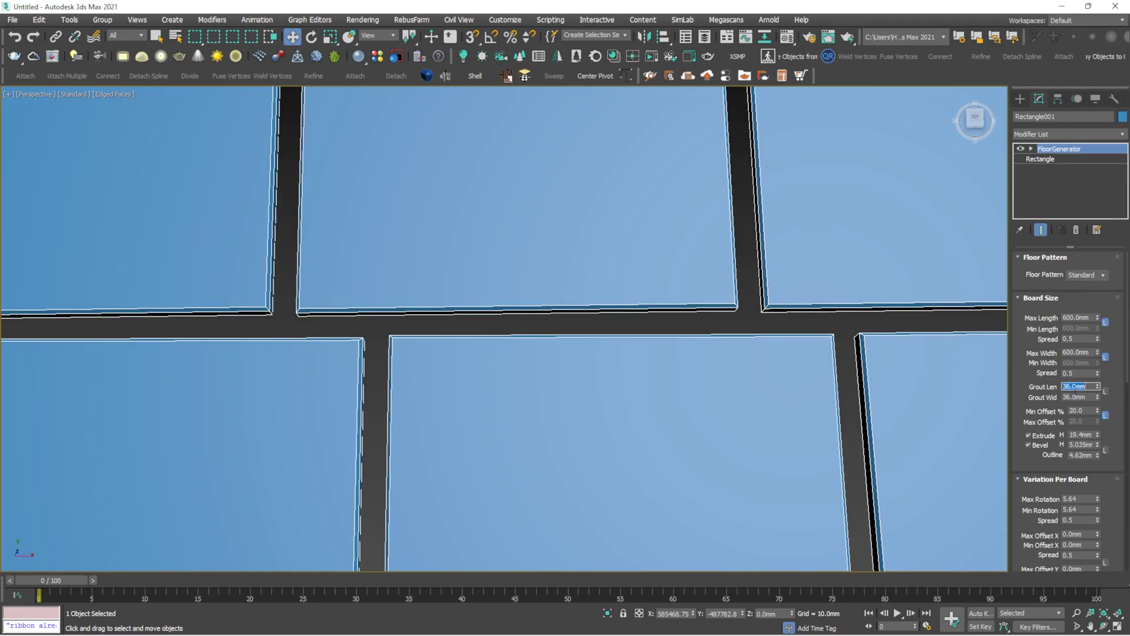
{"action": "left_click", "coordinate": [1104, 391]}
Step: Check the wide joints across the floor and reduce the linked grout size to 10 mm
{"action": "scroll", "coordinate": [606, 333], "scroll_direction": "down", "scroll_amount": 5}
{"action": "scroll", "coordinate": [528, 312], "scroll_direction": "up", "scroll_amount": 5}
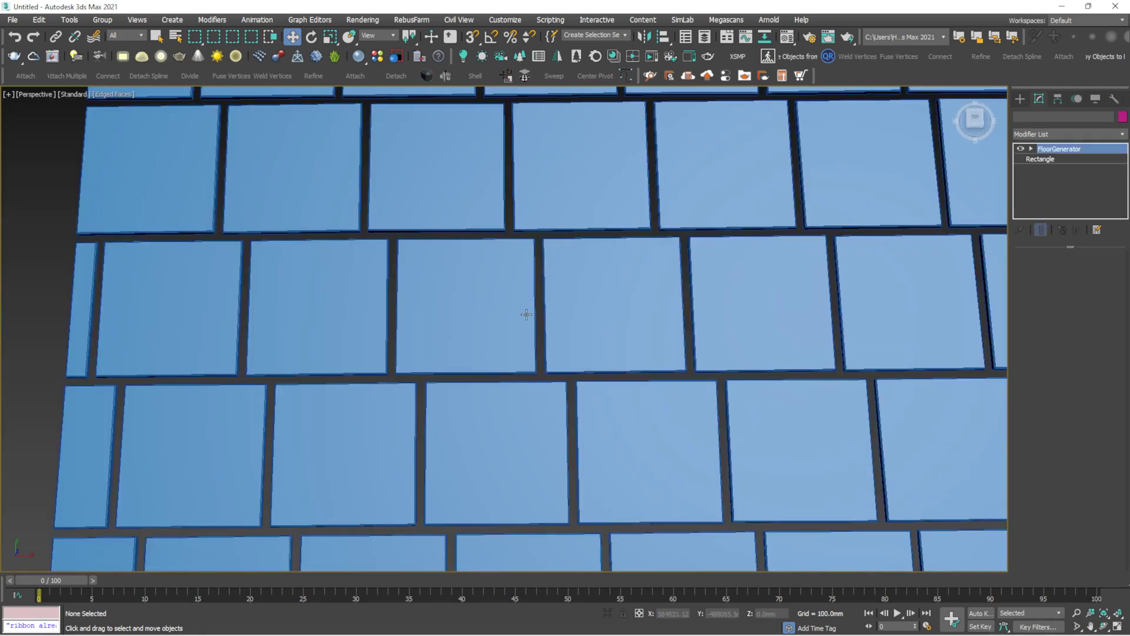
{"action": "double_click", "coordinate": [1079, 386]}
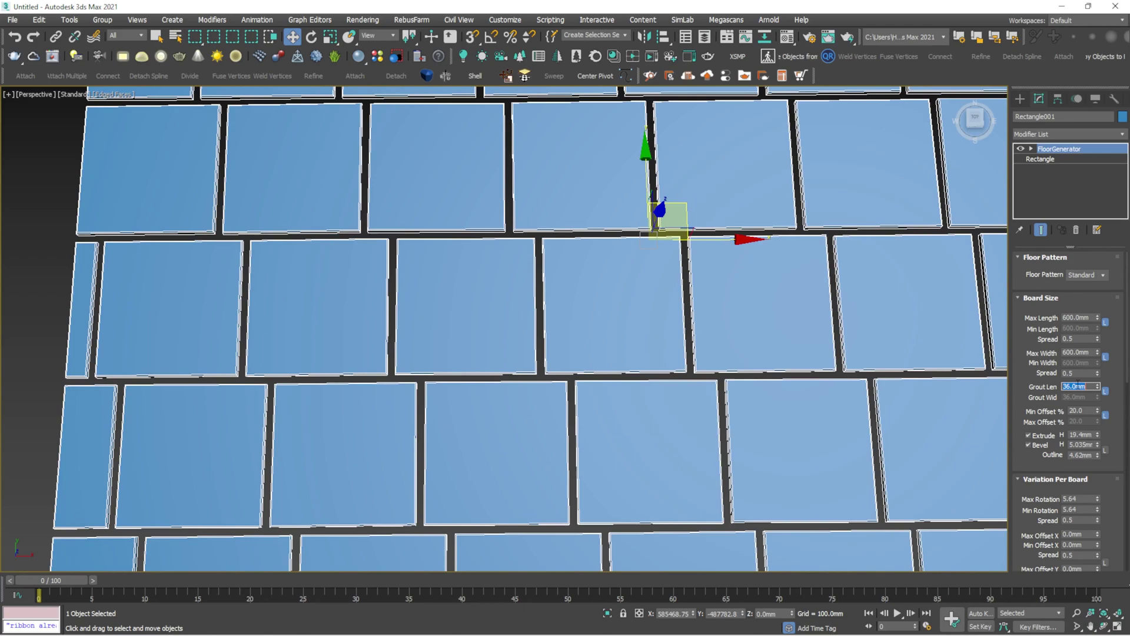
{"action": "type", "text": "10"}
{"action": "key", "text": "Return"}
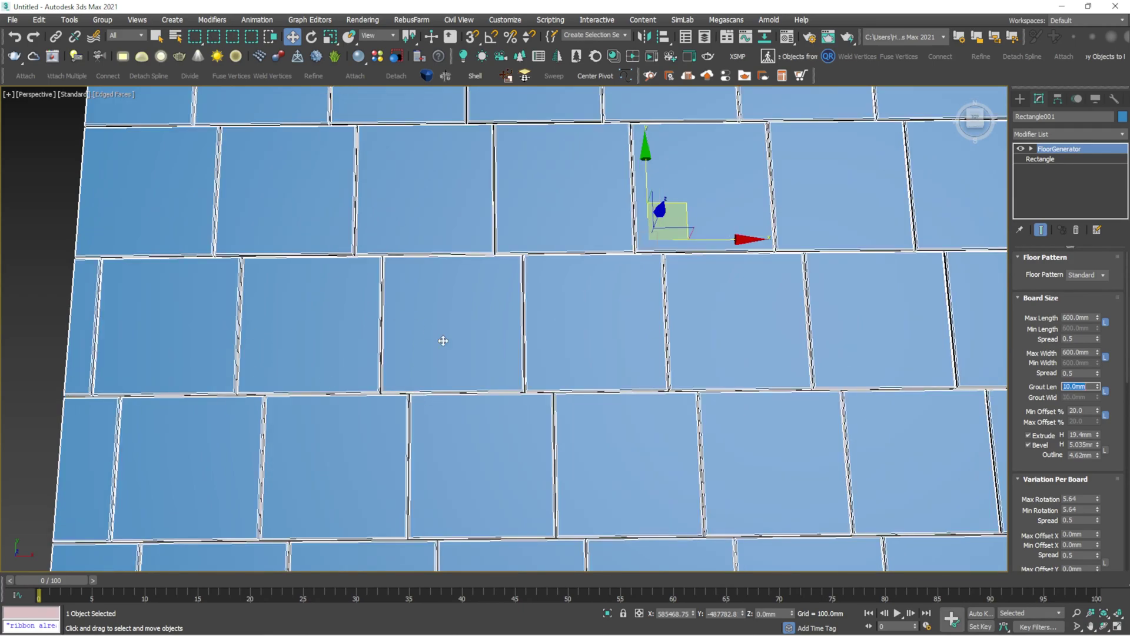
Step: Reduce the linked grout size to 5 mm and check the joints across the whole floor
{"action": "type", "text": "5"}
{"action": "key", "text": "Return"}
{"action": "scroll", "coordinate": [492, 351], "scroll_direction": "down", "scroll_amount": 6}
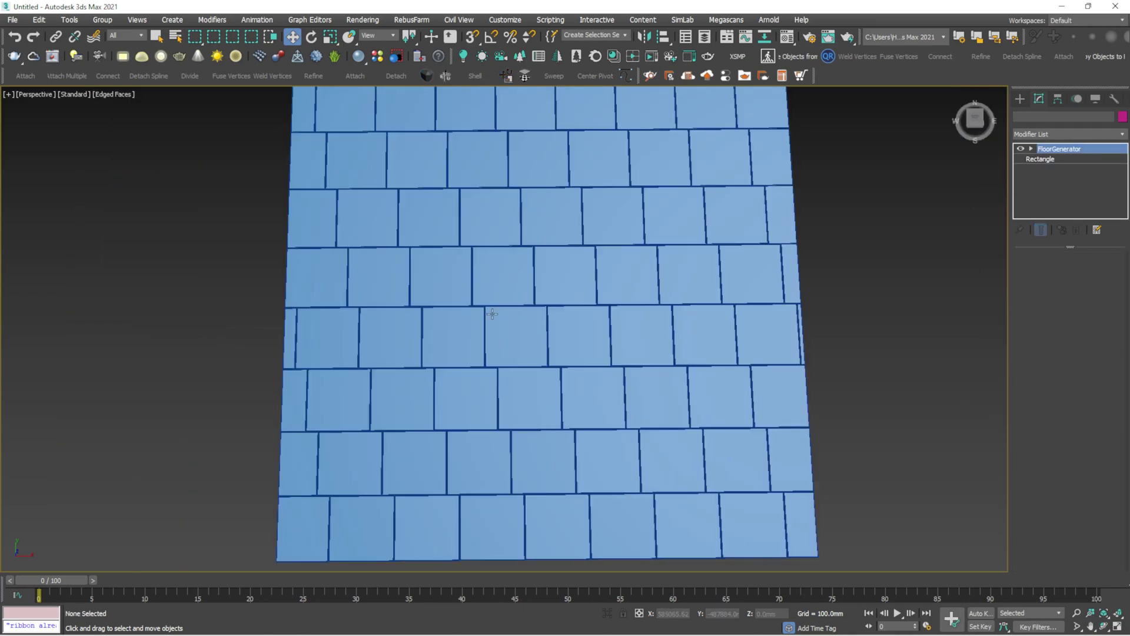
{"action": "scroll", "coordinate": [492, 312], "scroll_direction": "up", "scroll_amount": 4}
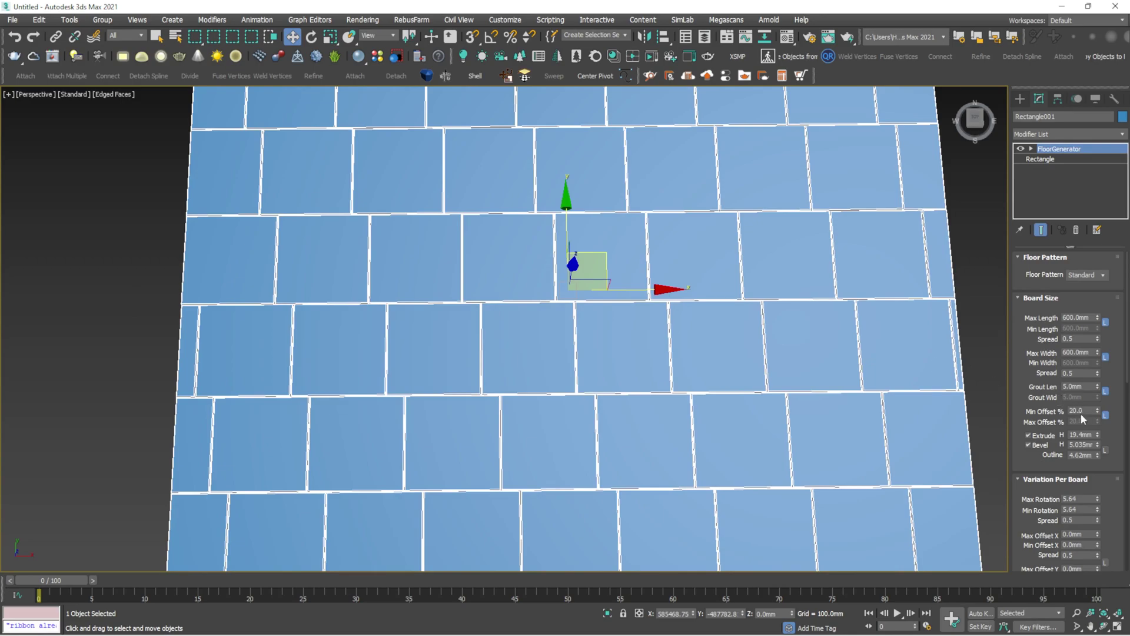
Step: Lower the linked row offset to 0% and inspect the tile layout from an angle
{"action": "left_click_drag", "start_coordinate": [1099, 413], "coordinate": [1099, 393]}
{"action": "left_click_drag", "start_coordinate": [1075, 339], "coordinate": [1088, 524]}
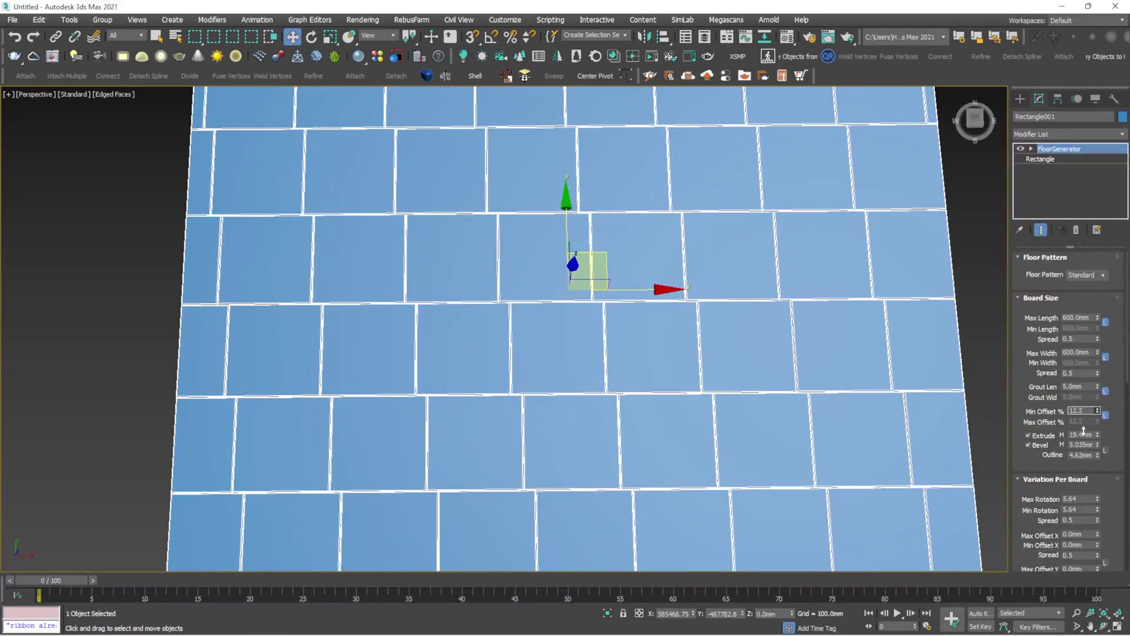
{"action": "left_click", "coordinate": [144, 269]}
{"action": "left_click", "coordinate": [332, 284]}
{"action": "middle_click_drag", "start_coordinate": [331, 284], "coordinate": [310, 220], "text": "alt"}
{"action": "left_click", "coordinate": [139, 238]}
{"action": "left_click", "coordinate": [416, 236]}
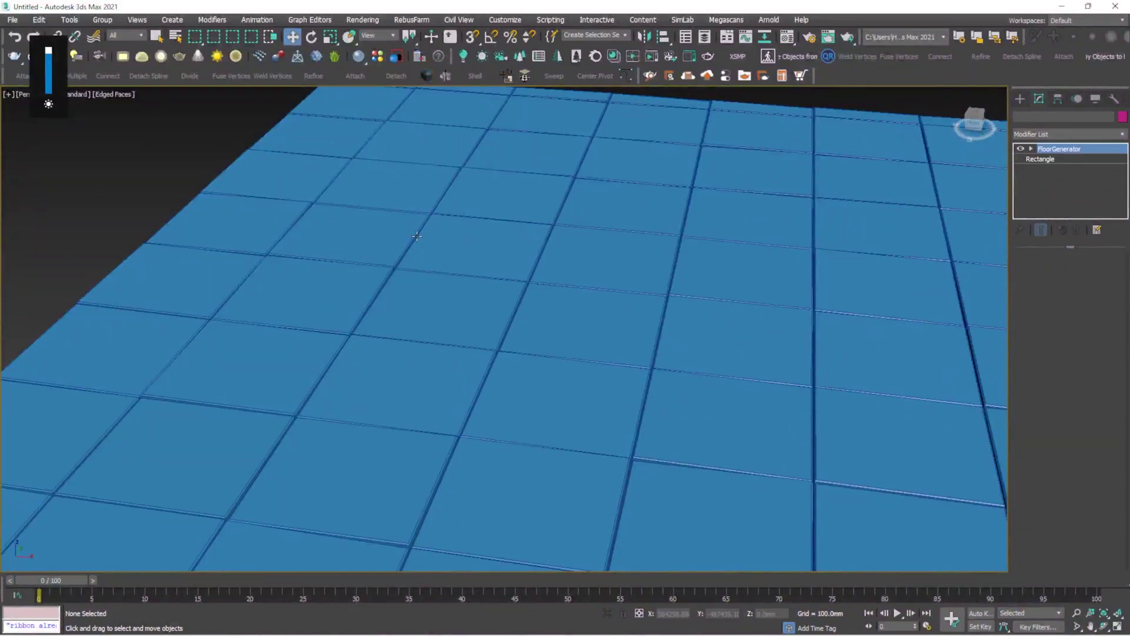
Step: Set the linked row offset to 50% and inspect the staggered tile rows
{"action": "double_click", "coordinate": [1076, 411]}
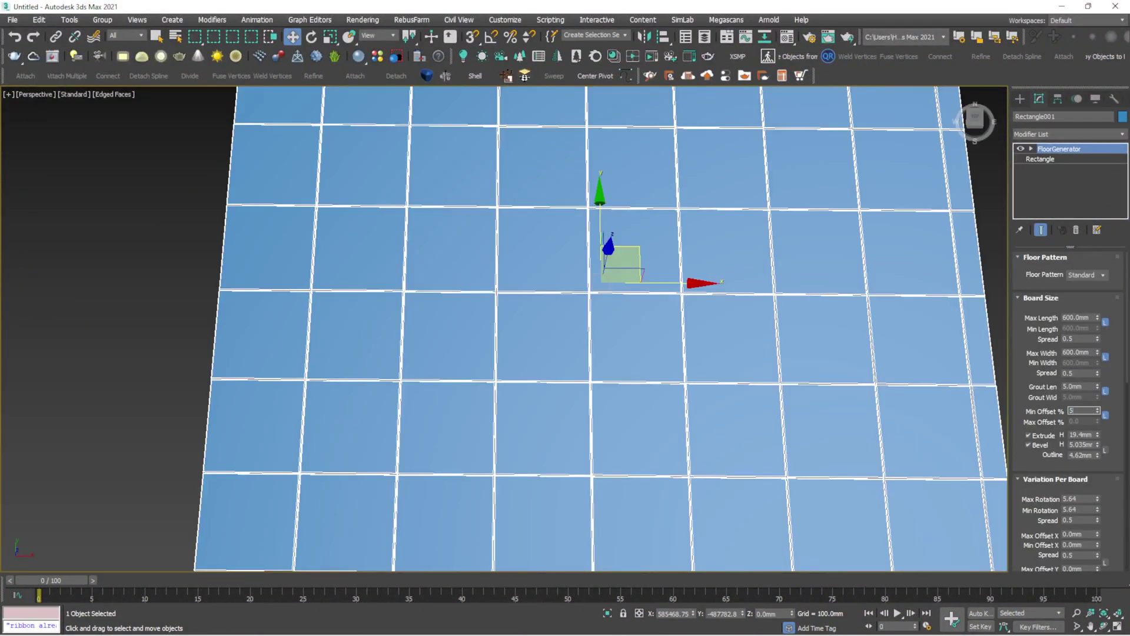
{"action": "key", "text": "Return"}
{"action": "left_click", "coordinate": [189, 231]}
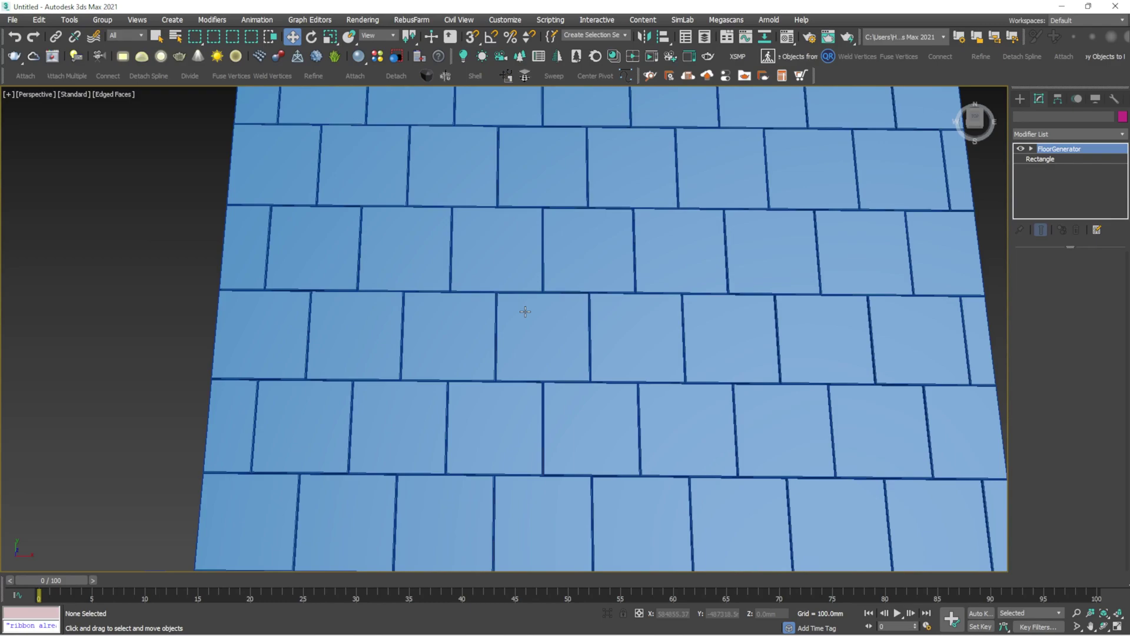
{"action": "left_click", "coordinate": [525, 311]}
{"action": "middle_click_drag", "start_coordinate": [525, 311], "coordinate": [520, 273], "text": "alt"}
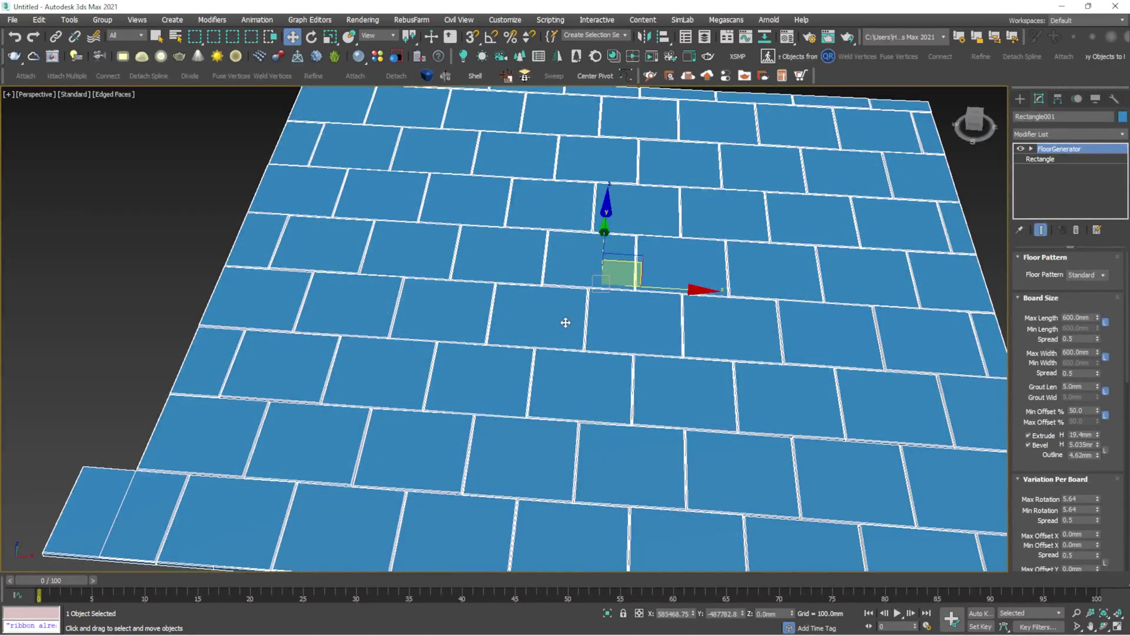
{"action": "left_click", "coordinate": [83, 272]}
{"action": "left_click", "coordinate": [484, 338]}
{"action": "scroll", "coordinate": [484, 338], "scroll_direction": "up", "scroll_amount": 2}
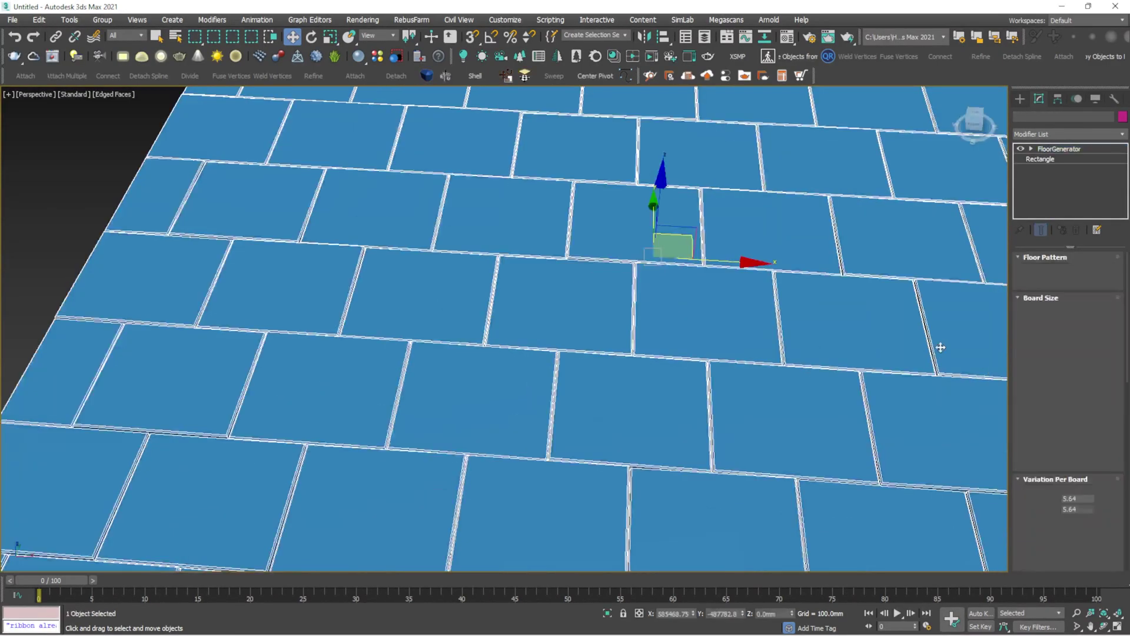
Step: Try an unlinked maximum offset of 69% and restore it to a linked 50%
{"action": "left_click", "coordinate": [1106, 416]}
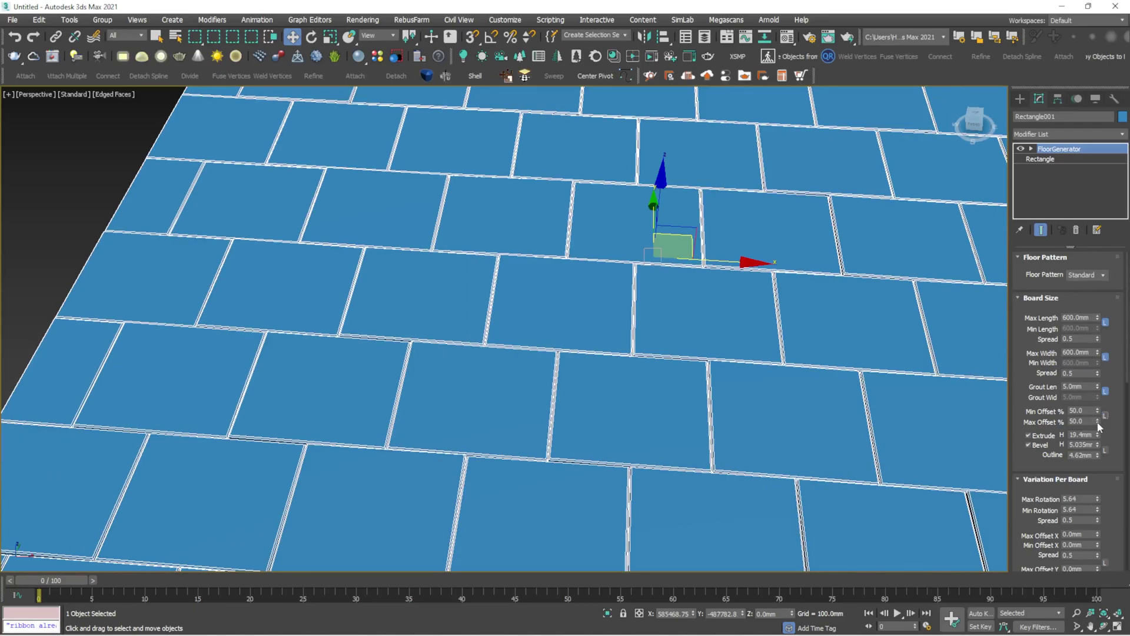
{"action": "left_click_drag", "start_coordinate": [1103, 466], "coordinate": [1121, 398]}
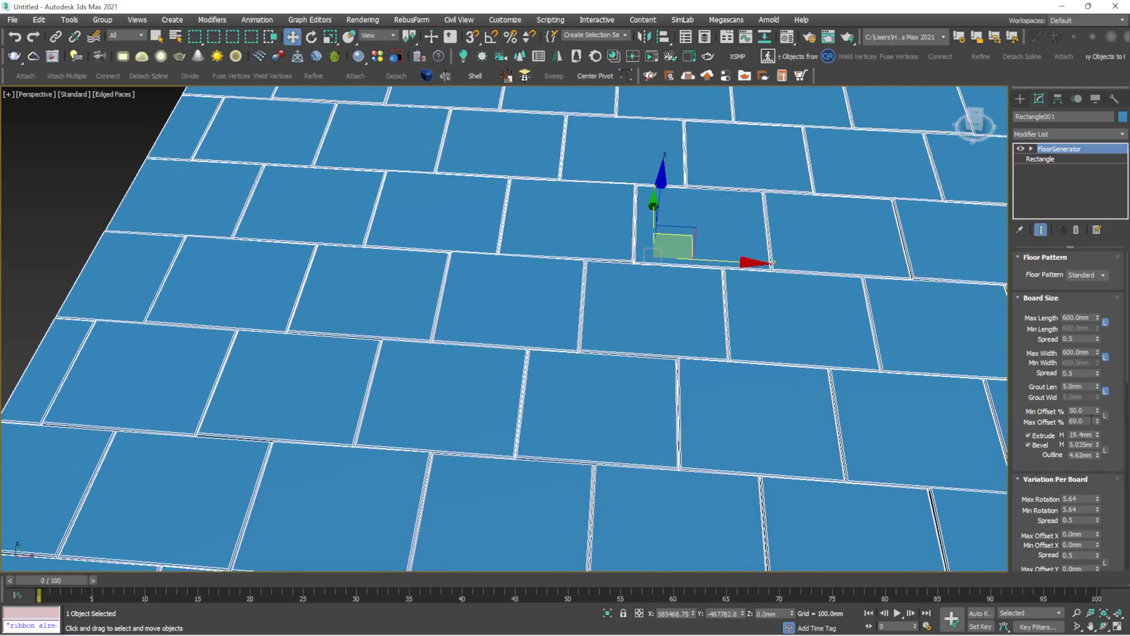
{"action": "key", "text": "Return"}
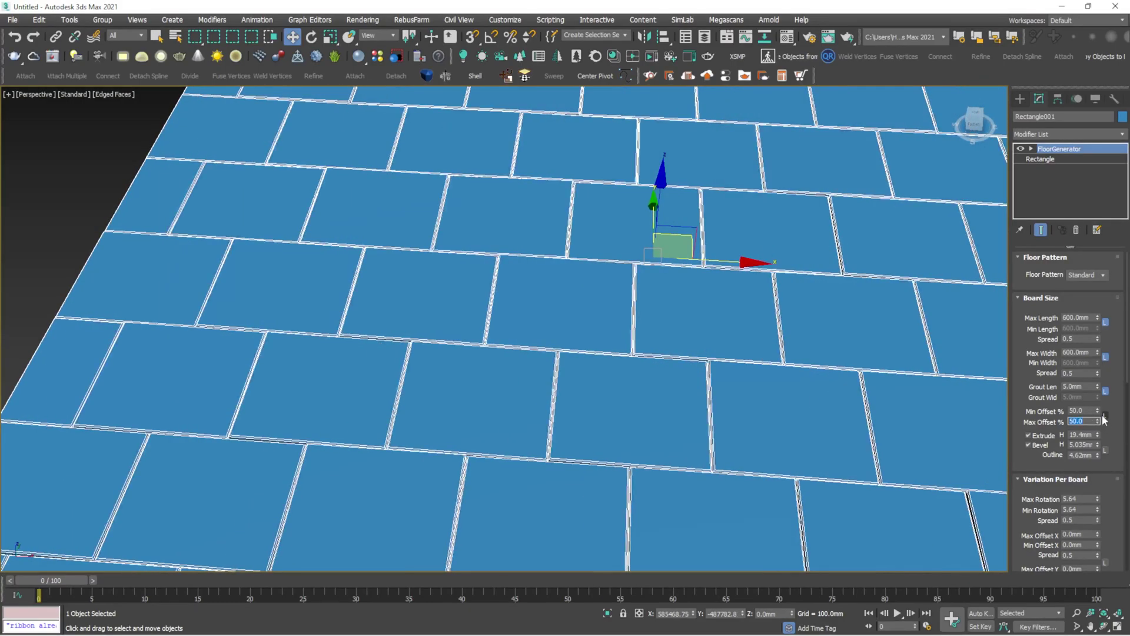
{"action": "left_click", "coordinate": [1104, 415]}
Step: Raise the tiles' extrusion height to 100 mm and inspect their thickened sides and bevelled edges up close
{"action": "middle_click_drag", "start_coordinate": [403, 299], "coordinate": [618, 320], "text": "alt"}
{"action": "left_click_drag", "start_coordinate": [1097, 433], "coordinate": [1031, 11]}
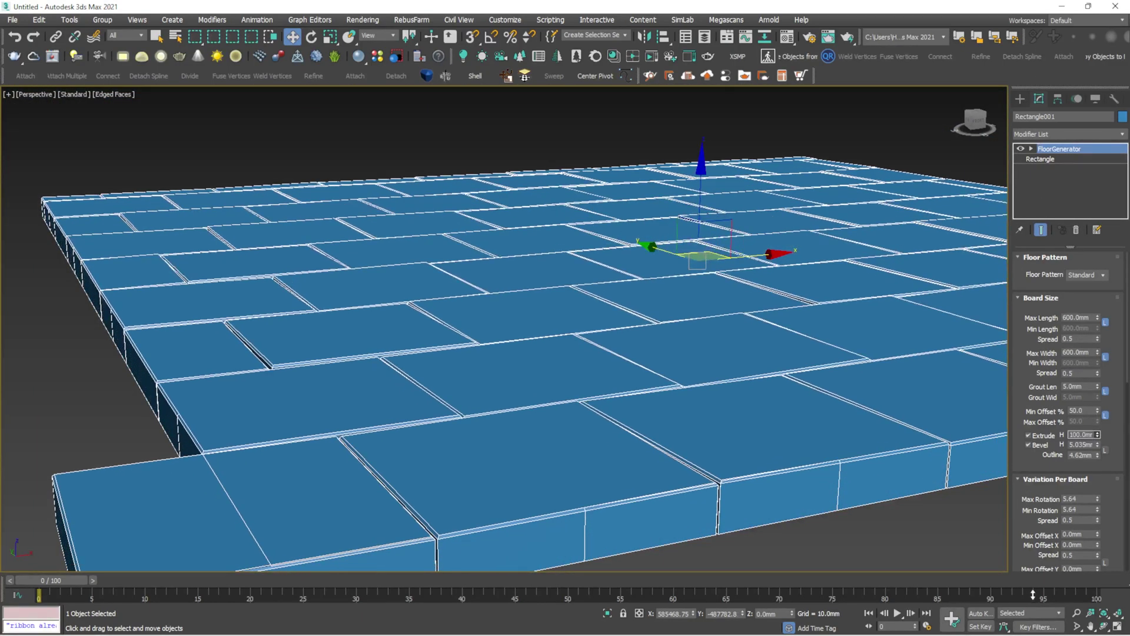
{"action": "left_click_drag", "start_coordinate": [1038, 33], "coordinate": [935, 77]}
{"action": "left_click_drag", "start_coordinate": [916, 169], "coordinate": [913, 55]}
{"action": "left_click_drag", "start_coordinate": [921, 116], "coordinate": [923, 66]}
{"action": "scroll", "coordinate": [701, 243], "scroll_direction": "down", "scroll_amount": 2}
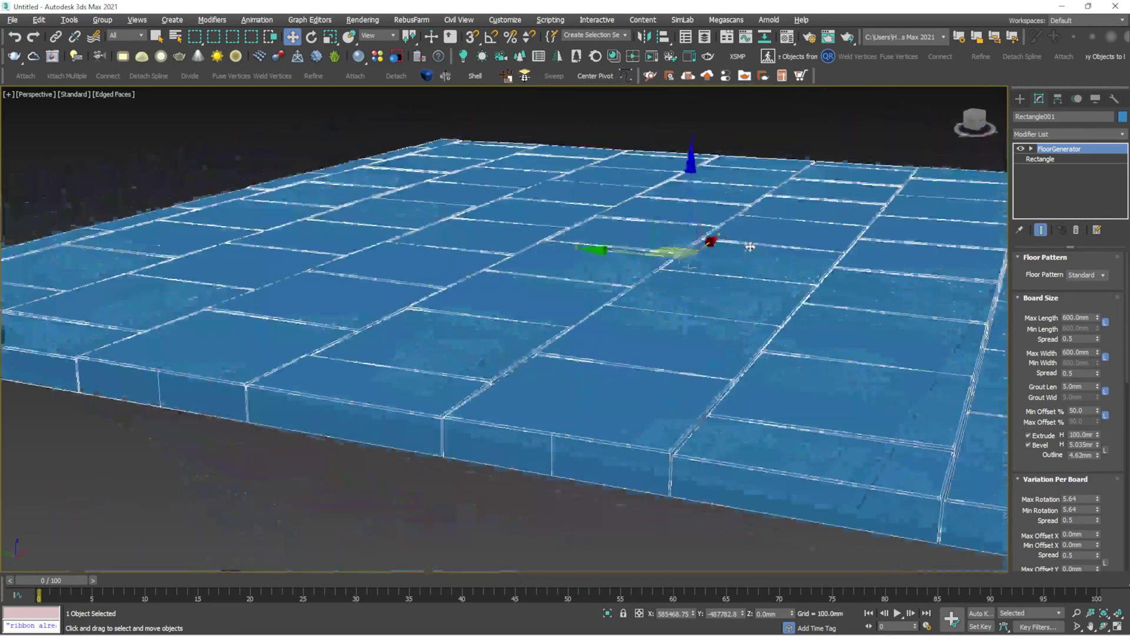
{"action": "scroll", "coordinate": [725, 285], "scroll_direction": "up", "scroll_amount": 8}
{"action": "scroll", "coordinate": [687, 346], "scroll_direction": "down", "scroll_amount": 4}
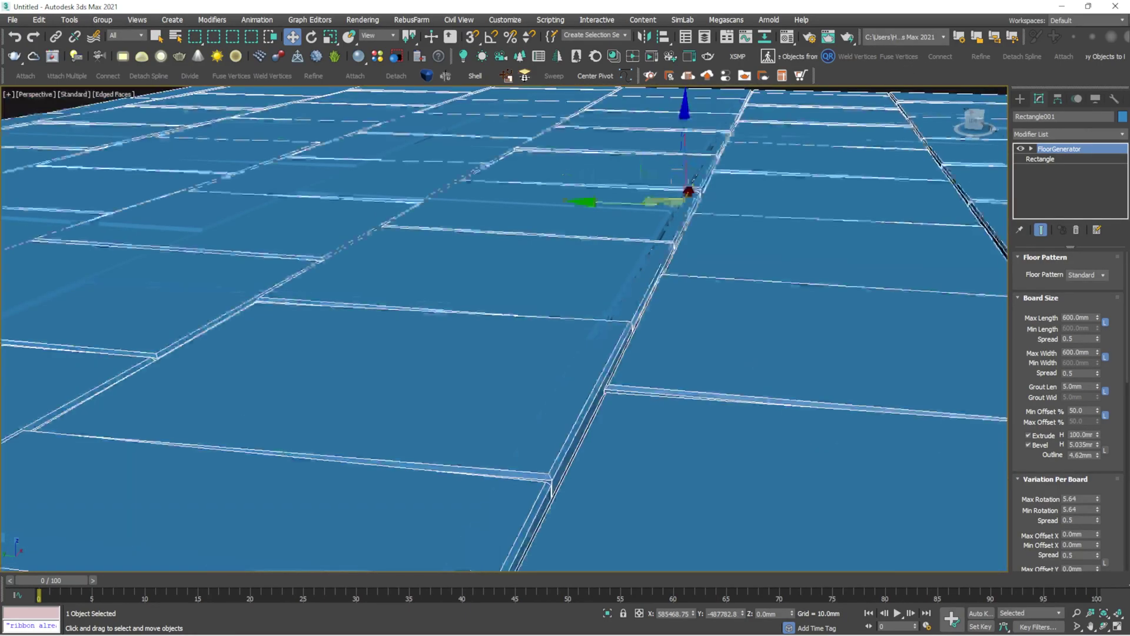
{"action": "scroll", "coordinate": [520, 355], "scroll_direction": "up", "scroll_amount": 1}
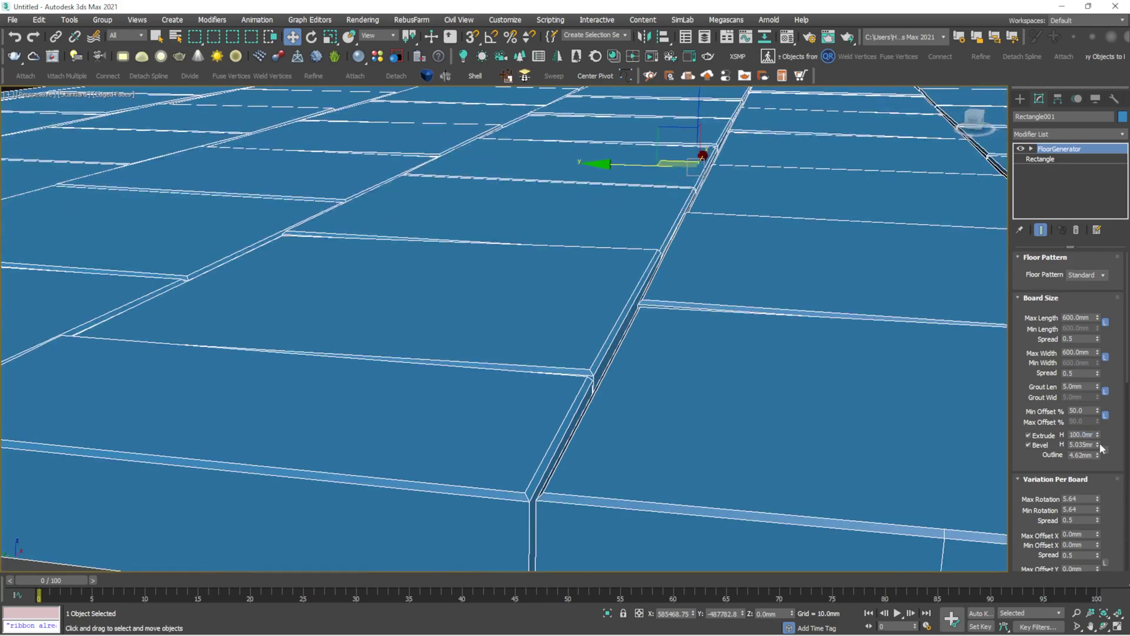
Step: Set the tiles' bevel height to about 27.8 mm and outline to about 23.56 mm, and inspect the bevelled edges
{"action": "left_click_drag", "start_coordinate": [1099, 448], "coordinate": [1063, 415]}
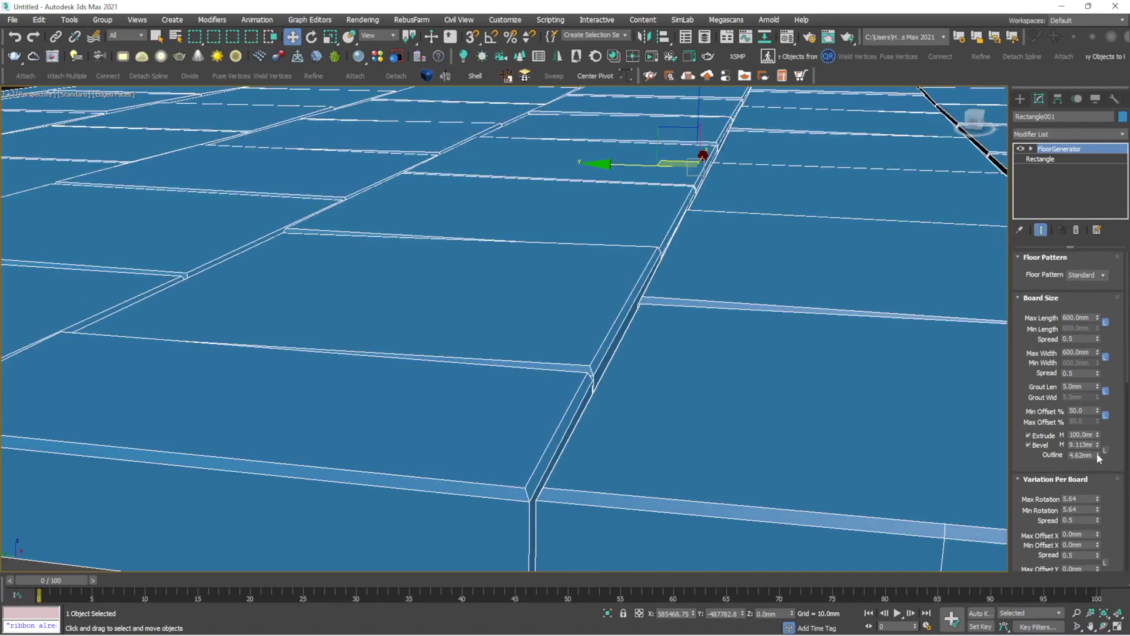
{"action": "left_click_drag", "start_coordinate": [1097, 454], "coordinate": [1075, 298]}
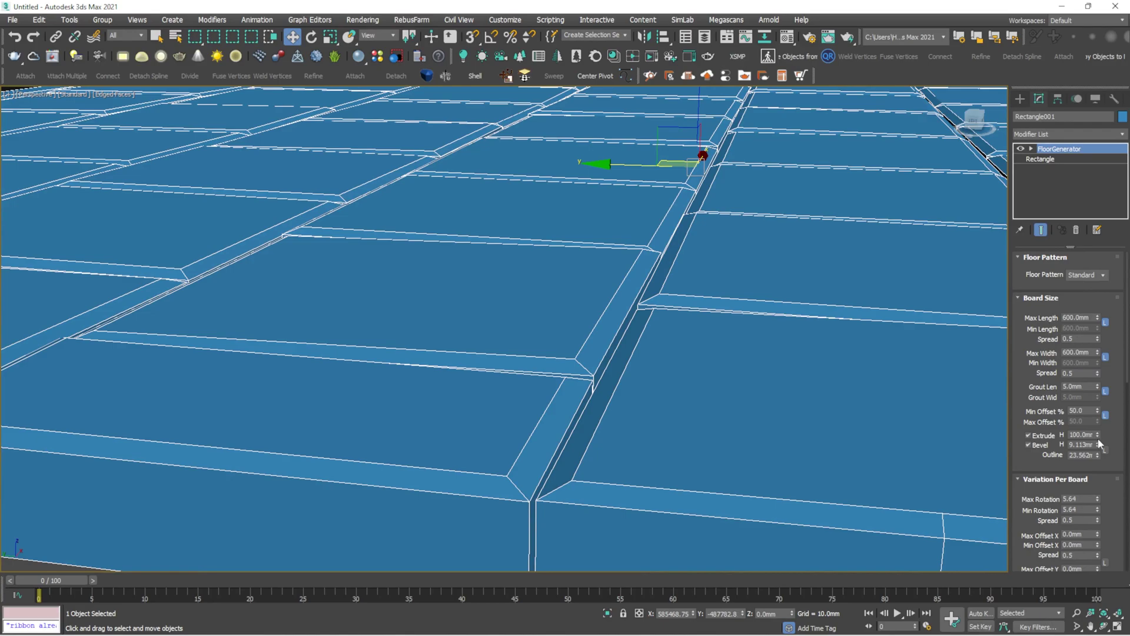
{"action": "left_click_drag", "start_coordinate": [1097, 443], "coordinate": [1085, 323]}
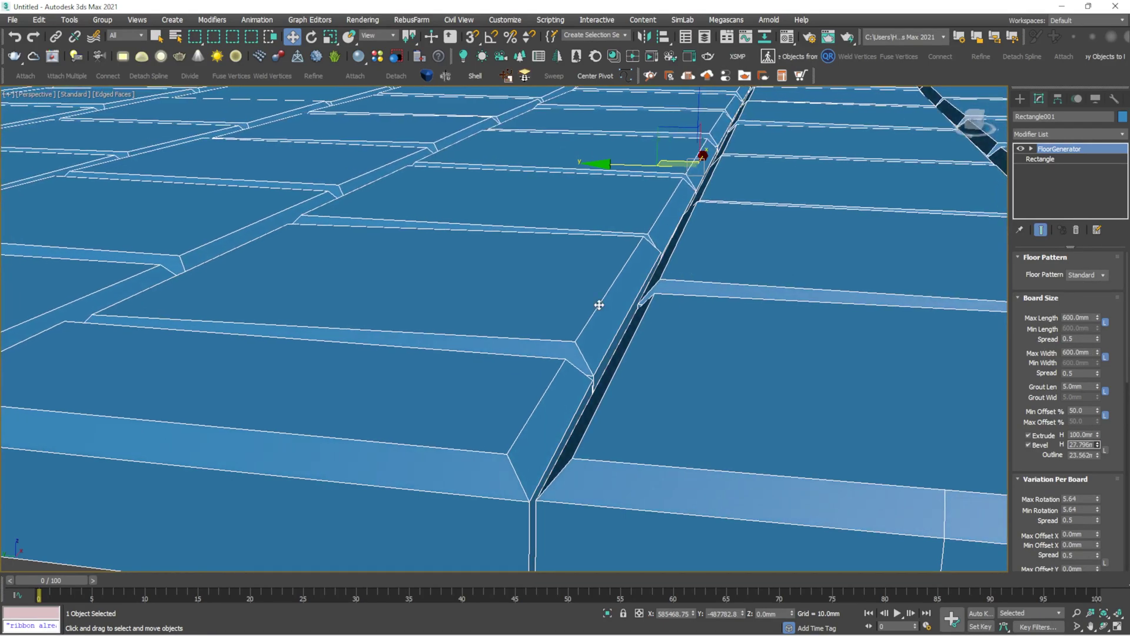
{"action": "scroll", "coordinate": [512, 256], "scroll_direction": "down", "scroll_amount": 3}
{"action": "middle_click_drag", "start_coordinate": [521, 249], "coordinate": [452, 264], "text": "alt"}
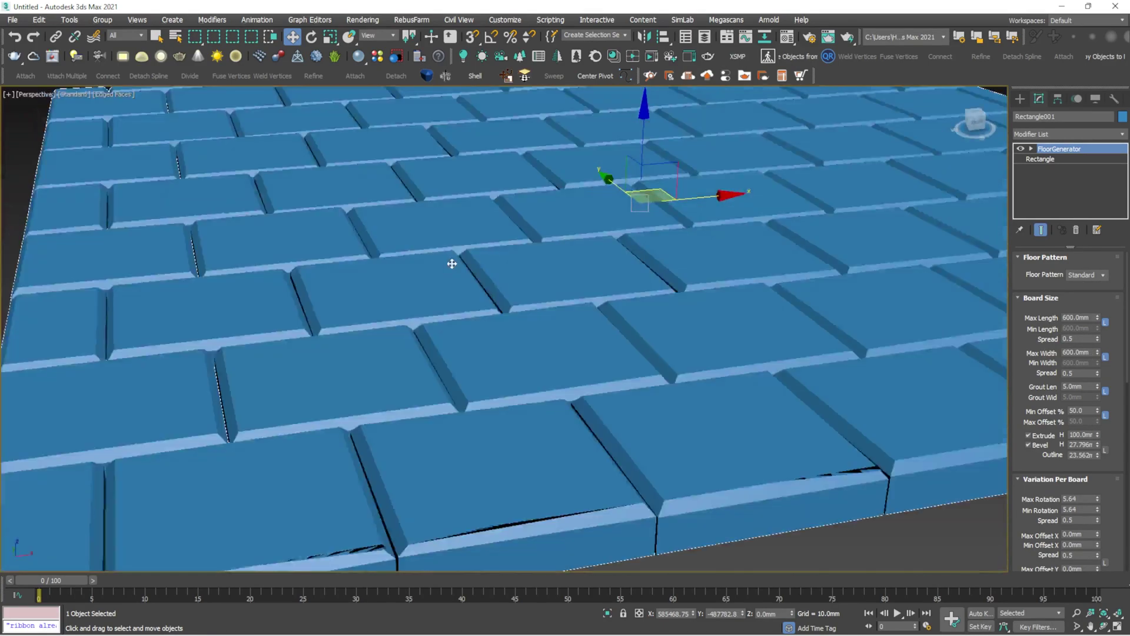
{"action": "scroll", "coordinate": [451, 264], "scroll_direction": "down", "scroll_amount": 4}
Step: Turn on viewport clipping for the perspective view, adjust the near clip slightly, and inspect the reselected floor up close
{"action": "left_click", "coordinate": [68, 94]}
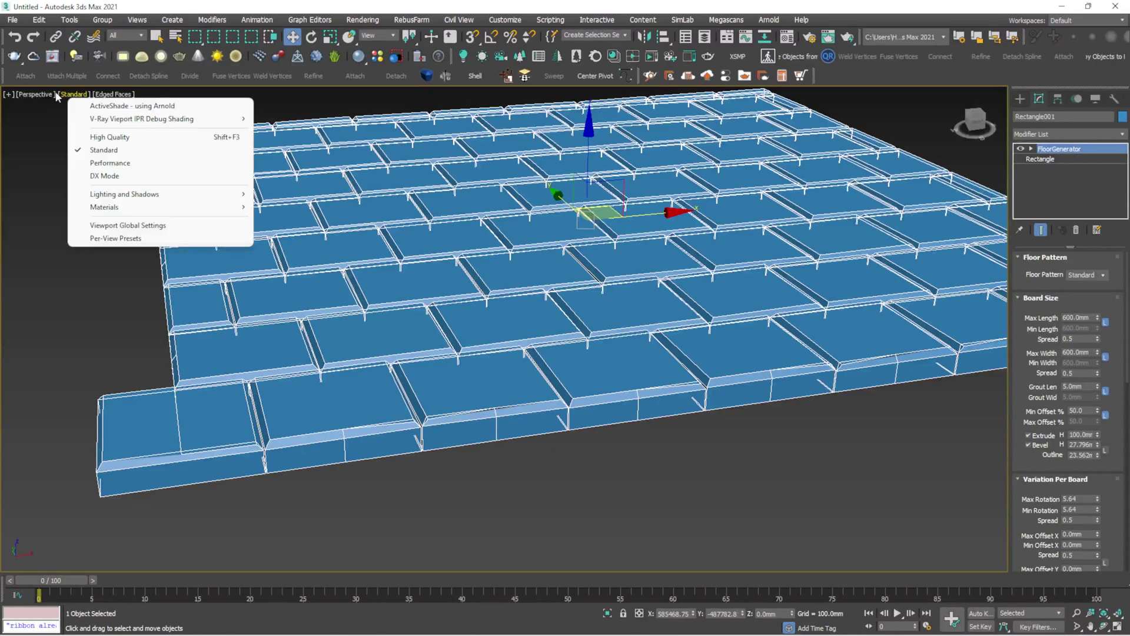
{"action": "left_click", "coordinate": [43, 96]}
{"action": "left_click", "coordinate": [101, 310]}
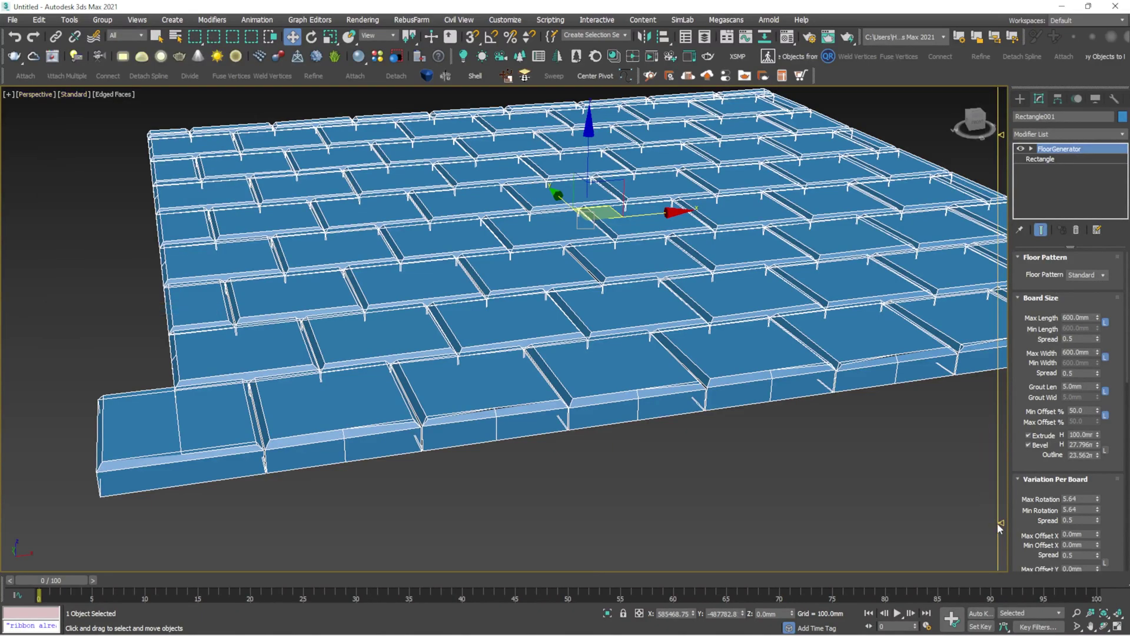
{"action": "left_click_drag", "start_coordinate": [1001, 522], "coordinate": [1001, 519]}
{"action": "left_click", "coordinate": [842, 486]}
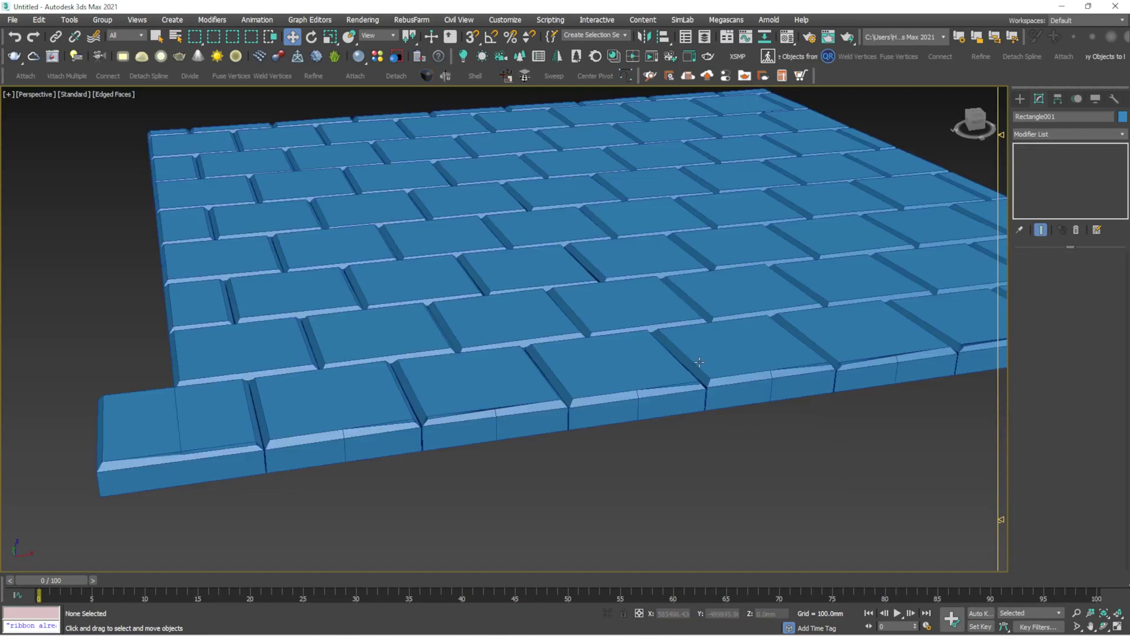
{"action": "scroll", "coordinate": [700, 362], "scroll_direction": "up", "scroll_amount": 3}
{"action": "left_click", "coordinate": [700, 362]}
{"action": "scroll", "coordinate": [699, 362], "scroll_direction": "down", "scroll_amount": 5}
{"action": "middle_click_drag", "start_coordinate": [575, 312], "coordinate": [582, 349], "text": "alt"}
{"action": "scroll", "coordinate": [582, 349], "scroll_direction": "up", "scroll_amount": 4}
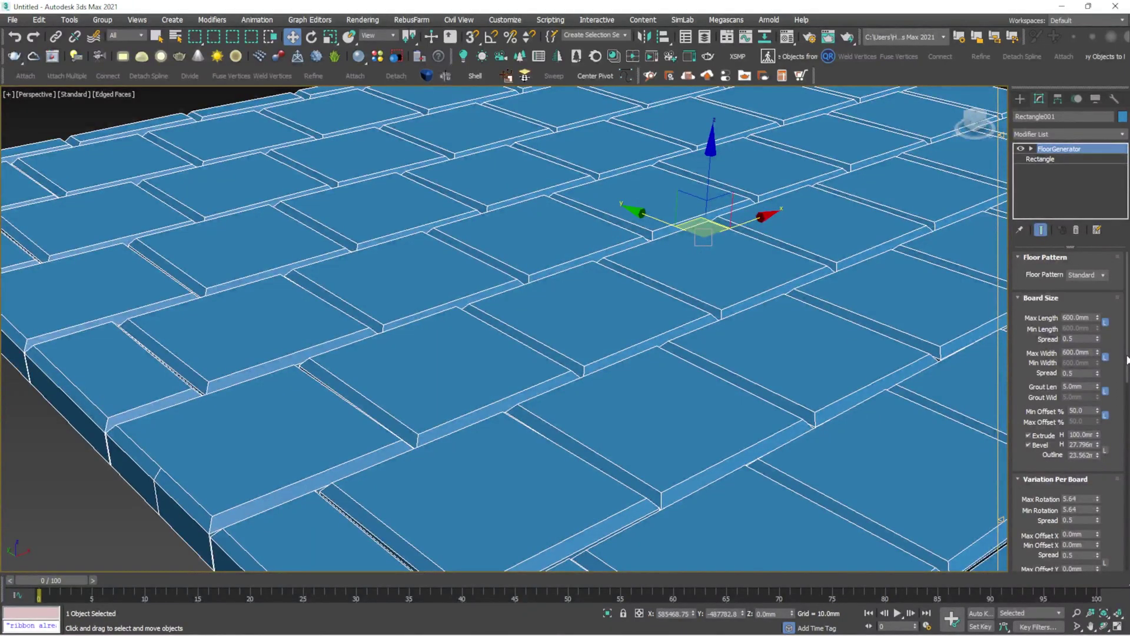
Step: Try a maximum tilt of about 165.3 in the per-board variation and inspect the tilted tiles
{"action": "scroll", "coordinate": [1128, 313], "scroll_direction": "down", "scroll_amount": 5}
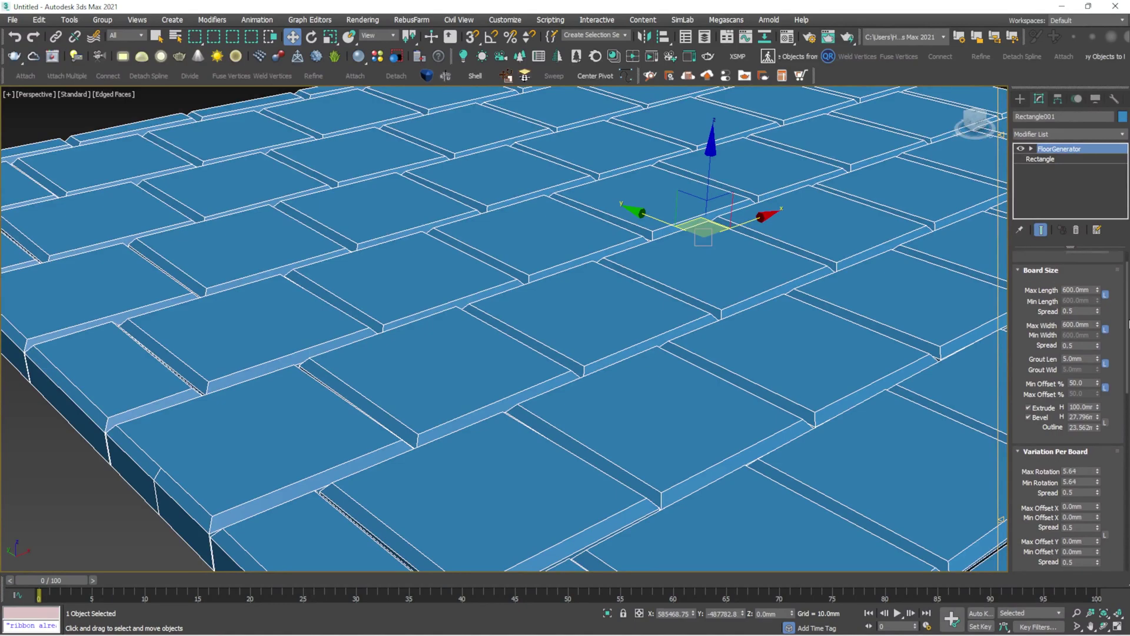
{"action": "scroll", "coordinate": [1127, 318], "scroll_direction": "down", "scroll_amount": 2}
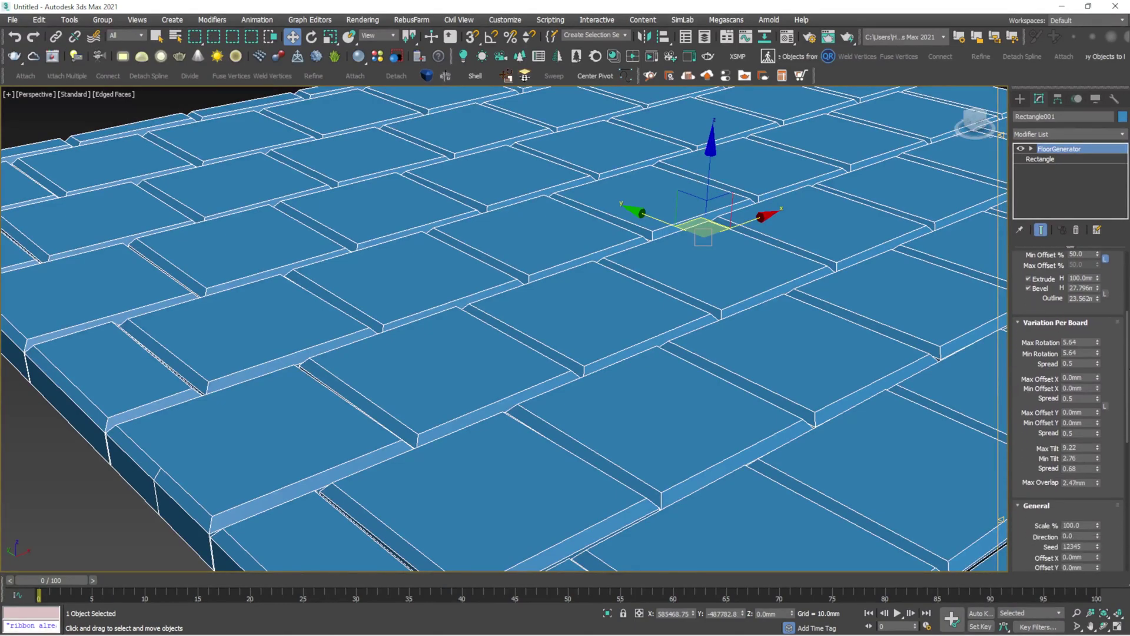
{"action": "middle_click_drag", "start_coordinate": [649, 420], "coordinate": [626, 403]}
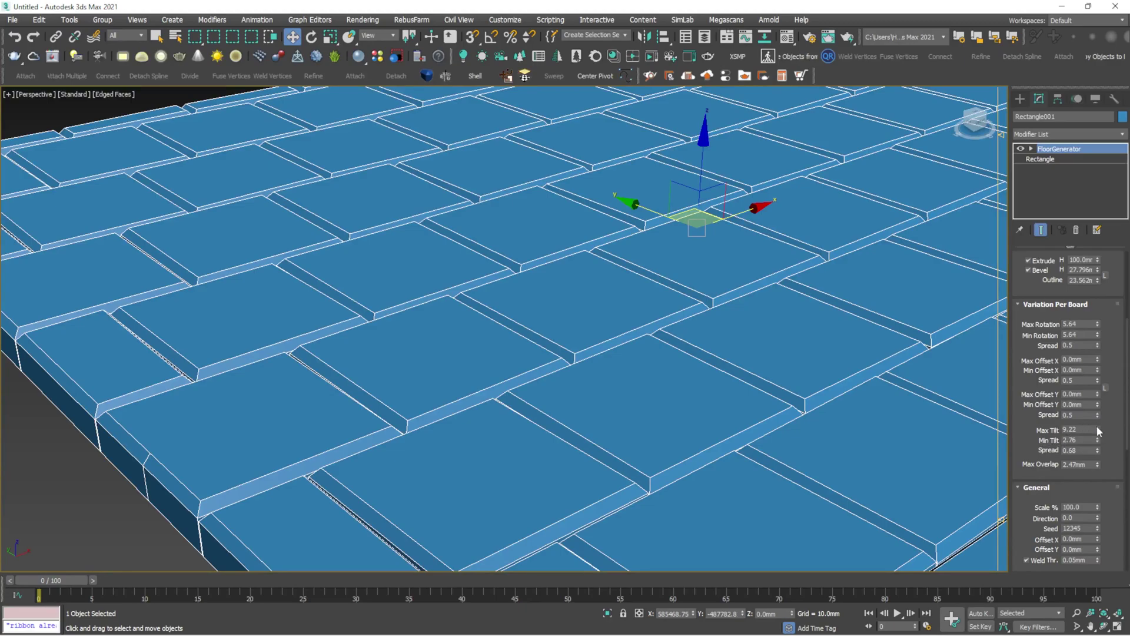
{"action": "left_click_drag", "start_coordinate": [1098, 428], "coordinate": [1004, 67]}
{"action": "middle_click_drag", "start_coordinate": [564, 173], "coordinate": [421, 316]}
{"action": "scroll", "coordinate": [471, 312], "scroll_direction": "up", "scroll_amount": 5}
{"action": "scroll", "coordinate": [516, 294], "scroll_direction": "down", "scroll_amount": 2}
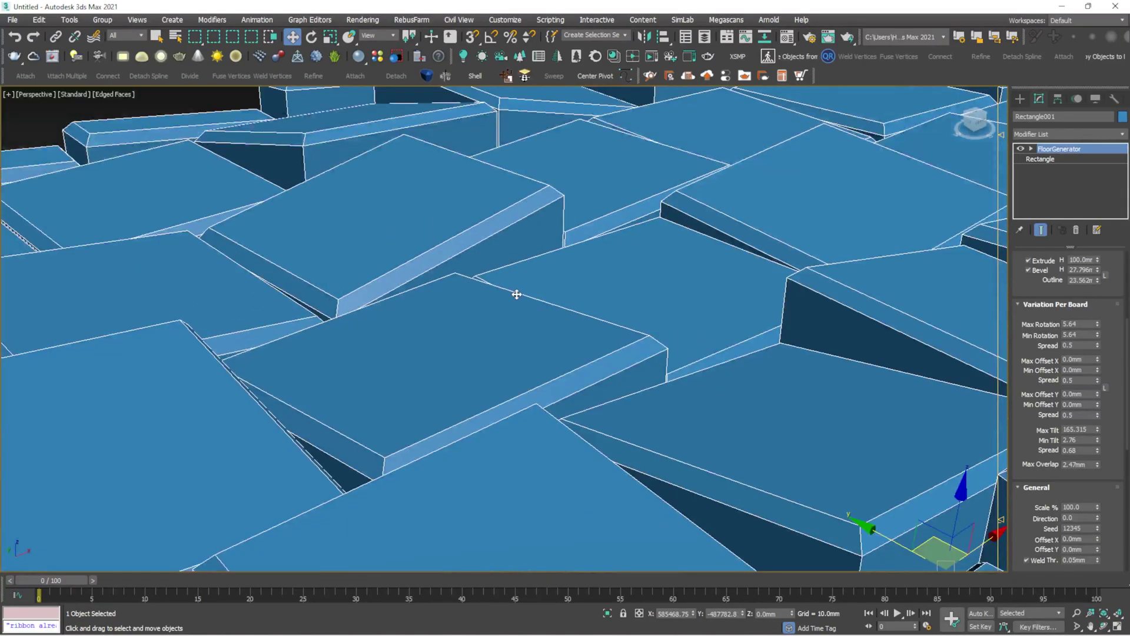
Step: Set the boards' maximum tilt to 43.395 and minimum tilt to 3.395, and inspect the surface from several angles
{"action": "left_click_drag", "start_coordinate": [1099, 434], "coordinate": [1080, 471]}
{"action": "scroll", "coordinate": [591, 334], "scroll_direction": "down", "scroll_amount": 4}
{"action": "middle_click_drag", "start_coordinate": [591, 335], "coordinate": [486, 354], "text": "alt"}
{"action": "left_click", "coordinate": [638, 245]}
{"action": "left_click", "coordinate": [623, 335]}
{"action": "scroll", "coordinate": [539, 389], "scroll_direction": "up", "scroll_amount": 5}
{"action": "scroll", "coordinate": [539, 393], "scroll_direction": "down", "scroll_amount": 2}
{"action": "scroll", "coordinate": [467, 364], "scroll_direction": "down", "scroll_amount": 3}
{"action": "scroll", "coordinate": [464, 363], "scroll_direction": "up", "scroll_amount": 3}
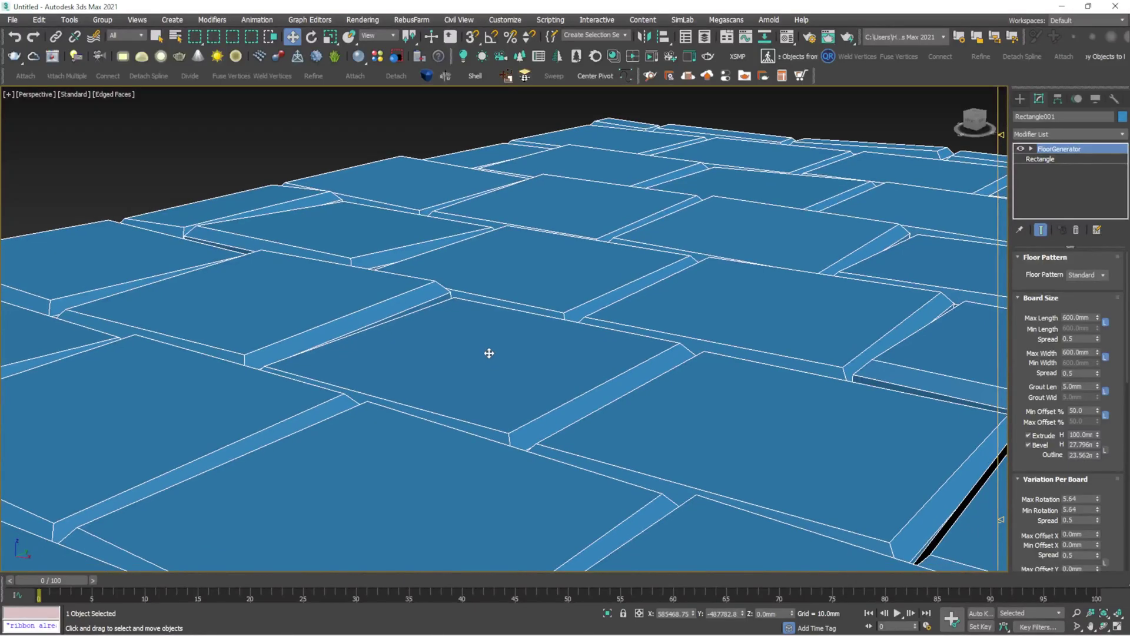
{"action": "middle_click_drag", "start_coordinate": [560, 349], "coordinate": [689, 401], "text": "alt"}
{"action": "scroll", "coordinate": [666, 365], "scroll_direction": "down", "scroll_amount": 3}
{"action": "scroll", "coordinate": [826, 383], "scroll_direction": "up", "scroll_amount": 3}
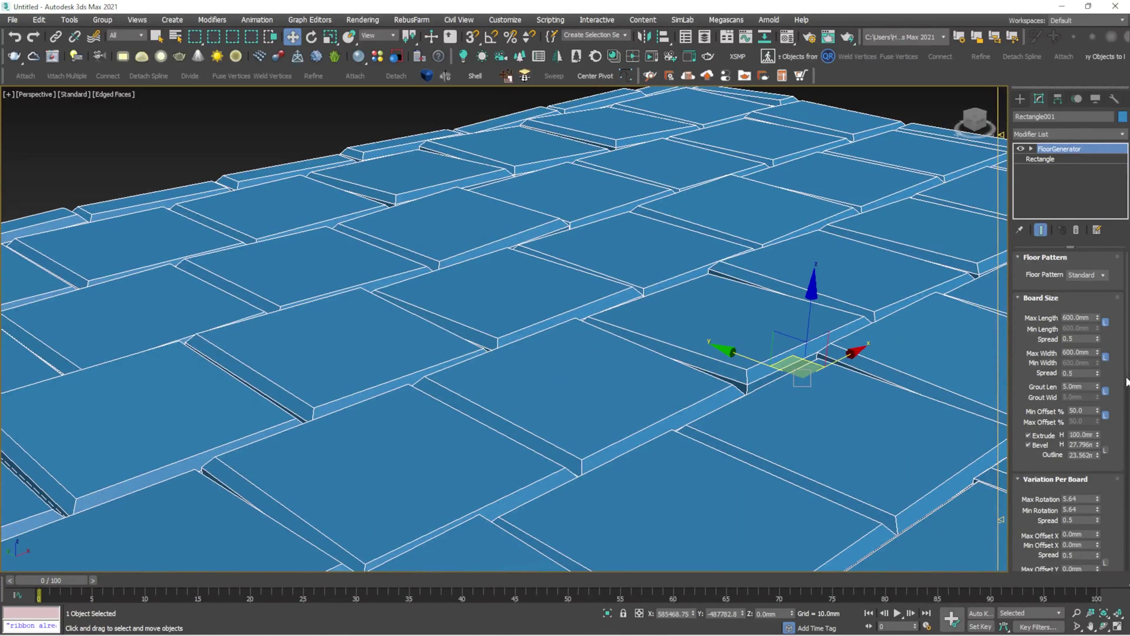
Step: Raise the boards' maximum overlap to about 239.34 mm
{"action": "left_click_drag", "start_coordinate": [1128, 382], "coordinate": [1094, 401]}
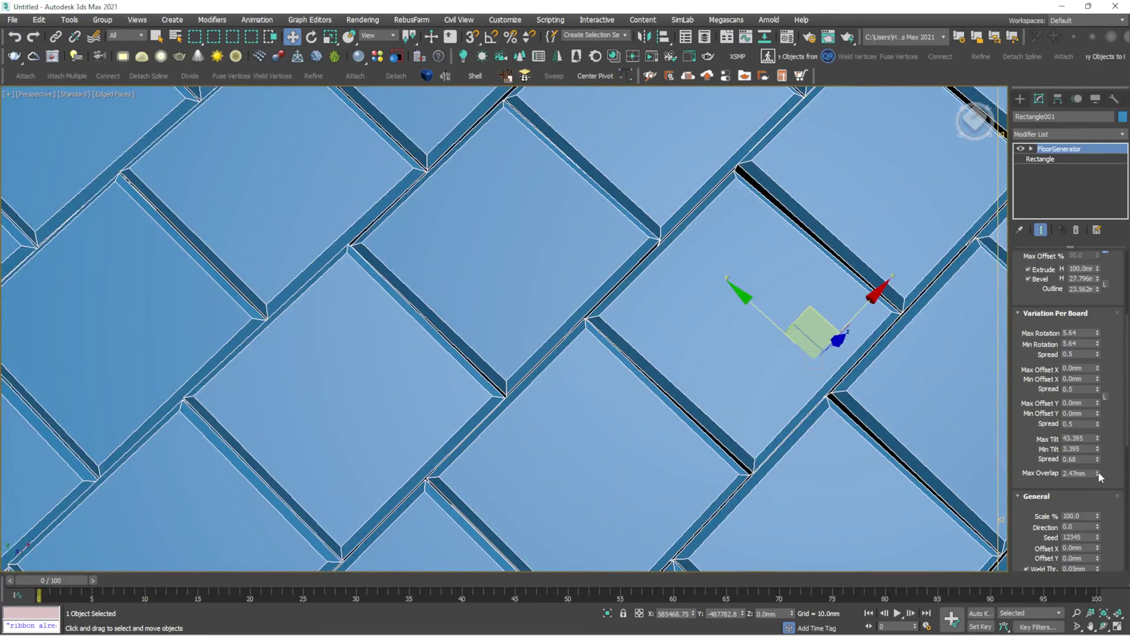
{"action": "left_click_drag", "start_coordinate": [1099, 471], "coordinate": [1083, 412]}
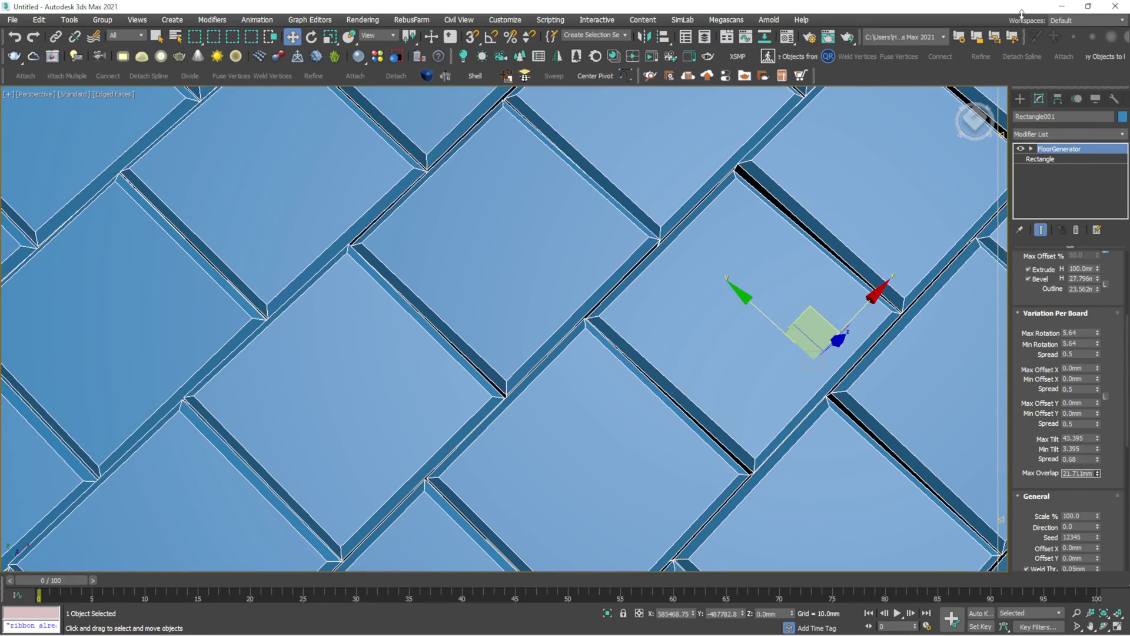
{"action": "left_click_drag", "start_coordinate": [1021, 15], "coordinate": [997, 558]}
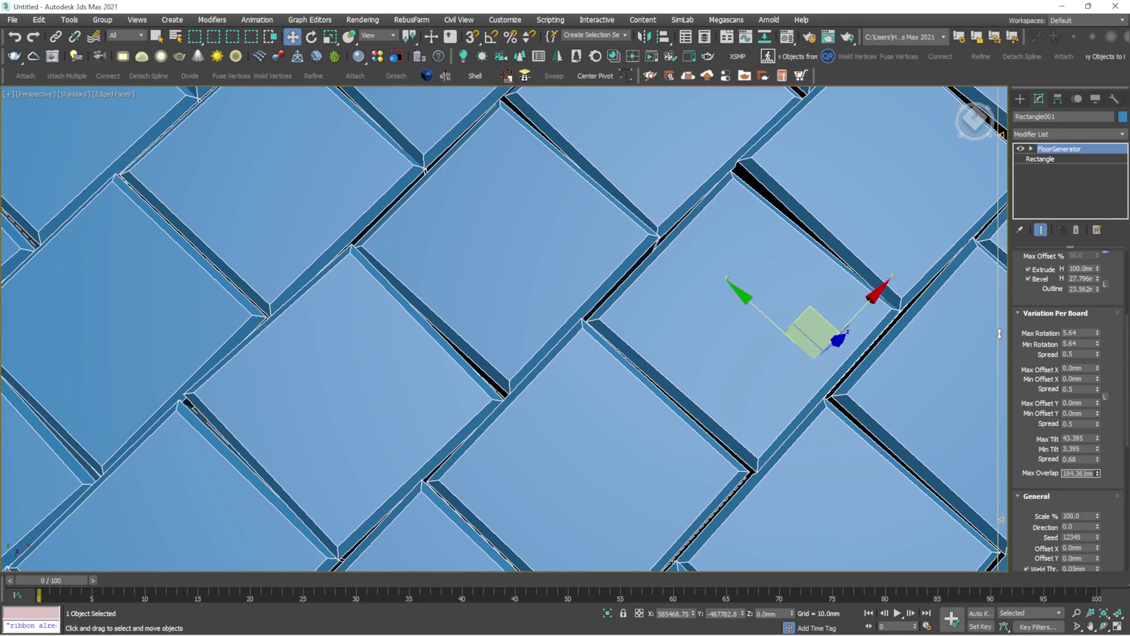
{"action": "left_click_drag", "start_coordinate": [999, 333], "coordinate": [78, 234]}
{"action": "left_click_drag", "start_coordinate": [71, 87], "coordinate": [427, 256]}
{"action": "left_click_drag", "start_coordinate": [554, 413], "coordinate": [606, 500]}
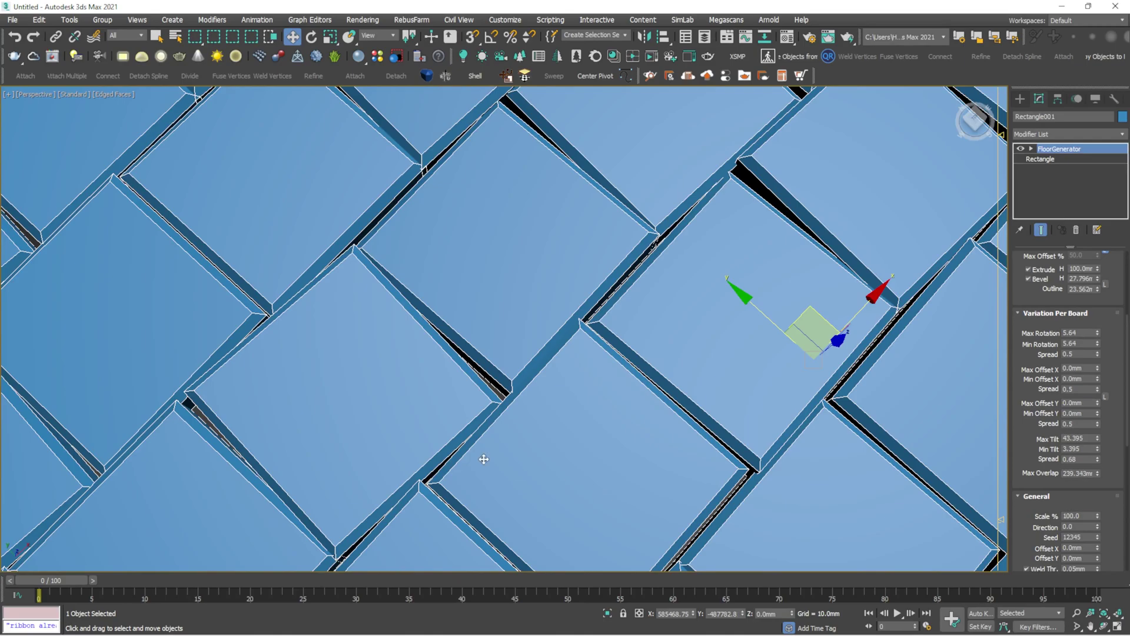
Step: Examine the tile gaps and tilt across the whole floor from above and from a lower angle
{"action": "scroll", "coordinate": [386, 401], "scroll_direction": "down", "scroll_amount": 4}
{"action": "left_click", "coordinate": [122, 211]}
{"action": "left_click", "coordinate": [348, 327]}
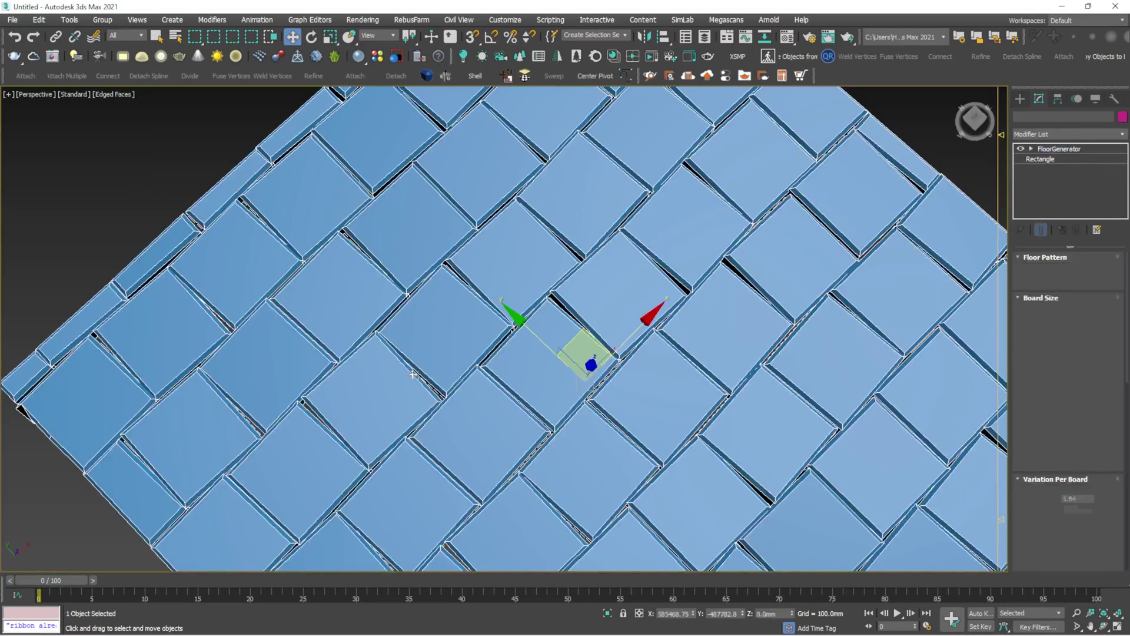
{"action": "scroll", "coordinate": [411, 375], "scroll_direction": "down", "scroll_amount": 3}
{"action": "left_click", "coordinate": [804, 165]}
{"action": "scroll", "coordinate": [648, 323], "scroll_direction": "up", "scroll_amount": 5}
{"action": "scroll", "coordinate": [614, 360], "scroll_direction": "down", "scroll_amount": 5}
{"action": "middle_click_drag", "start_coordinate": [615, 359], "coordinate": [588, 276], "text": "alt"}
{"action": "left_click", "coordinate": [588, 294]}
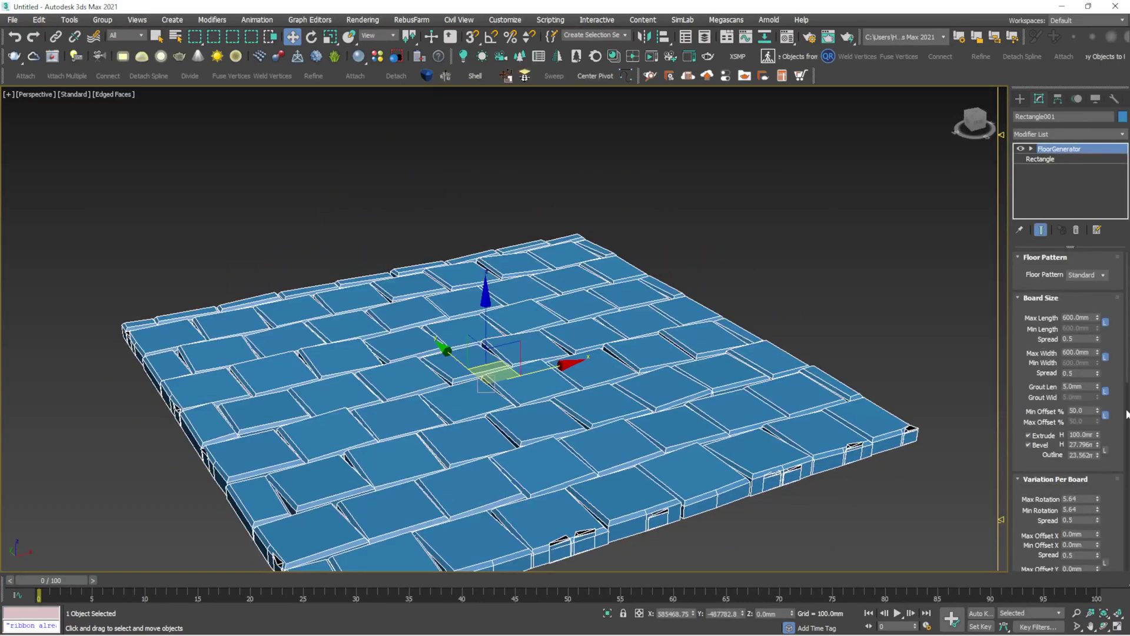
Step: Try a different overall pattern scale in the general settings and reset it to 100%
{"action": "scroll", "coordinate": [1075, 492], "scroll_direction": "down", "scroll_amount": 5}
{"action": "scroll", "coordinate": [1075, 492], "scroll_direction": "down", "scroll_amount": 3}
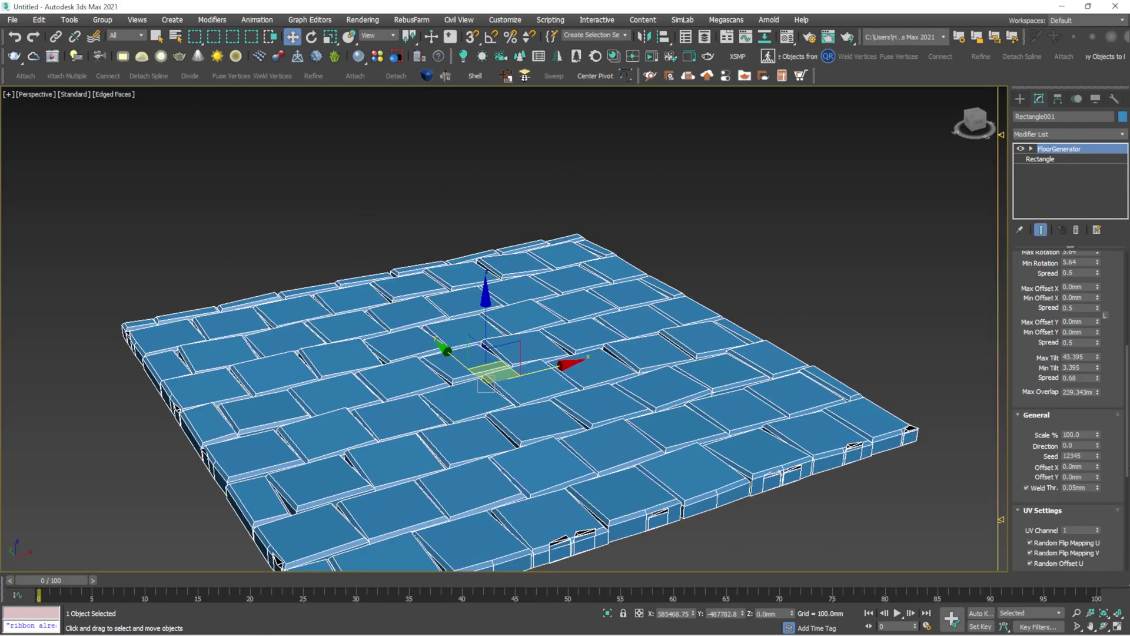
{"action": "middle_click_drag", "start_coordinate": [453, 356], "coordinate": [466, 297]}
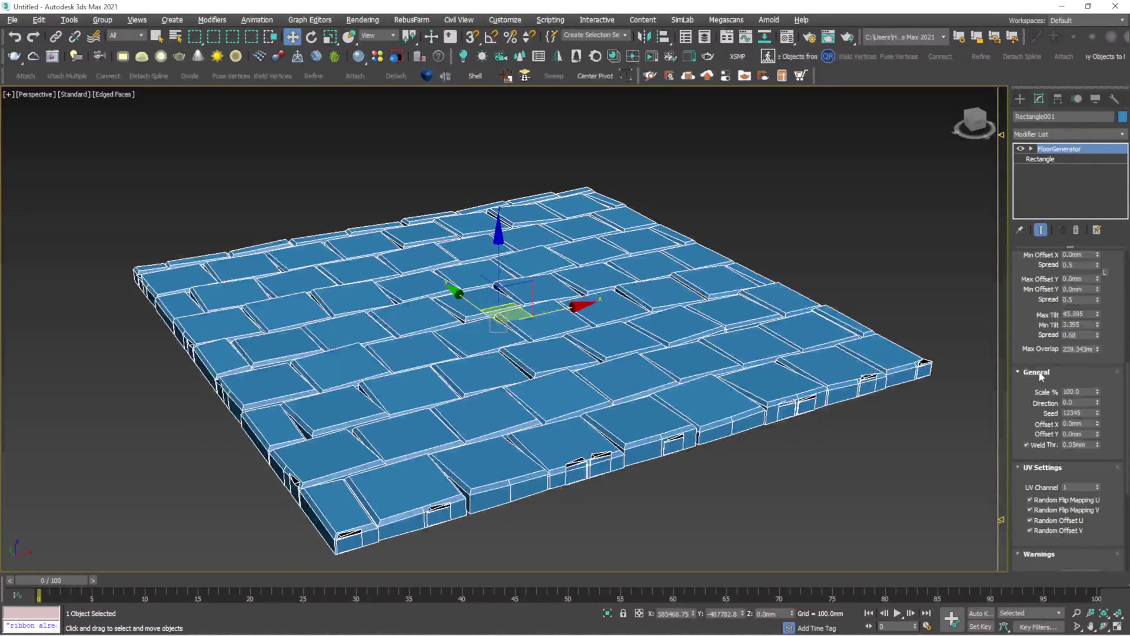
{"action": "left_click_drag", "start_coordinate": [1098, 392], "coordinate": [874, 407]}
{"action": "right_click", "coordinate": [1097, 392]}
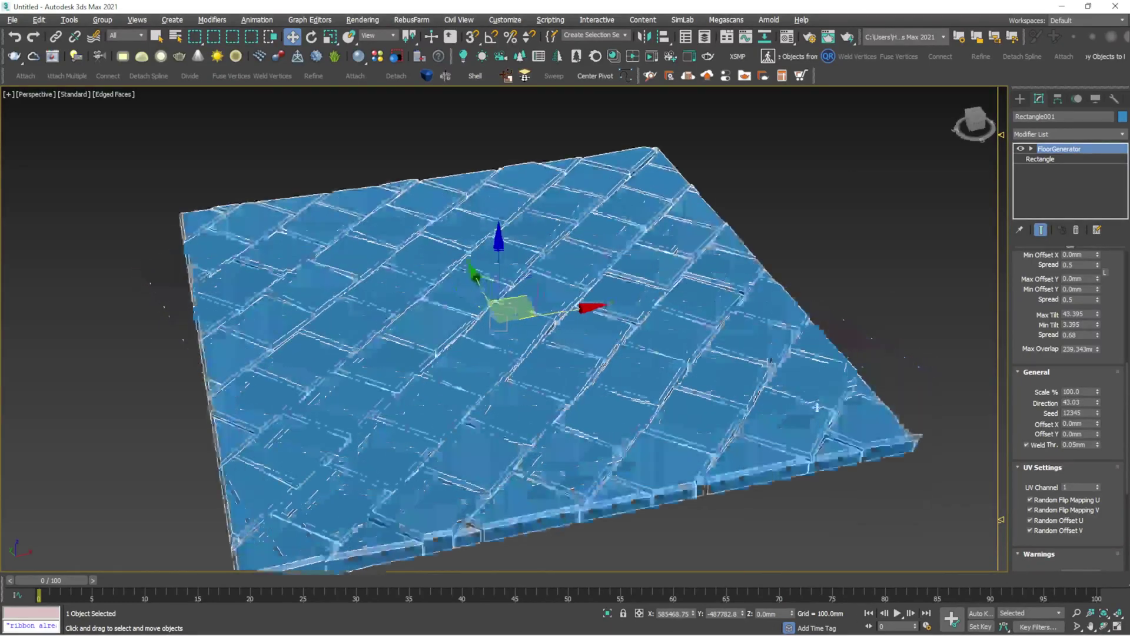
Step: Set the pattern direction to 45 degrees and inspect the diagonal tile layout
{"action": "key", "text": "Return"}
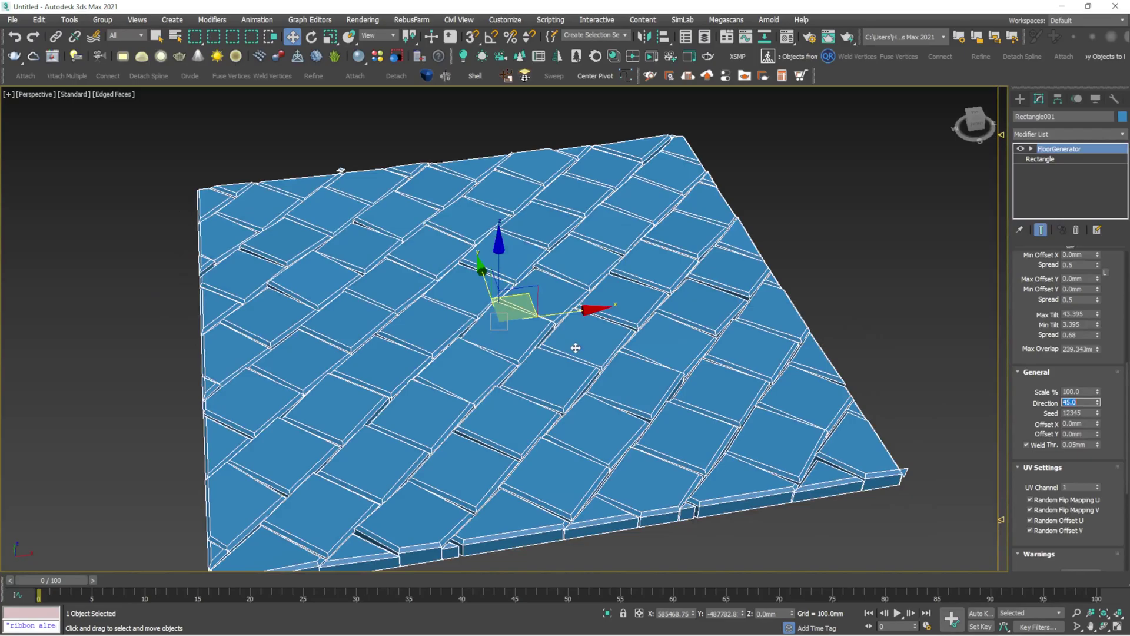
{"action": "mouse_move", "coordinate": [548, 304]}
{"action": "middle_mouse_down", "text": "alt"}
{"action": "mouse_move", "coordinate": [524, 374]}
{"action": "mouse_move", "coordinate": [535, 277]}
{"action": "mouse_move", "coordinate": [533, 289]}
{"action": "middle_mouse_up", "text": "alt"}
{"action": "scroll", "coordinate": [446, 318], "scroll_direction": "up", "scroll_amount": 2}
{"action": "middle_click_drag", "start_coordinate": [446, 318], "coordinate": [989, 366], "text": "alt"}
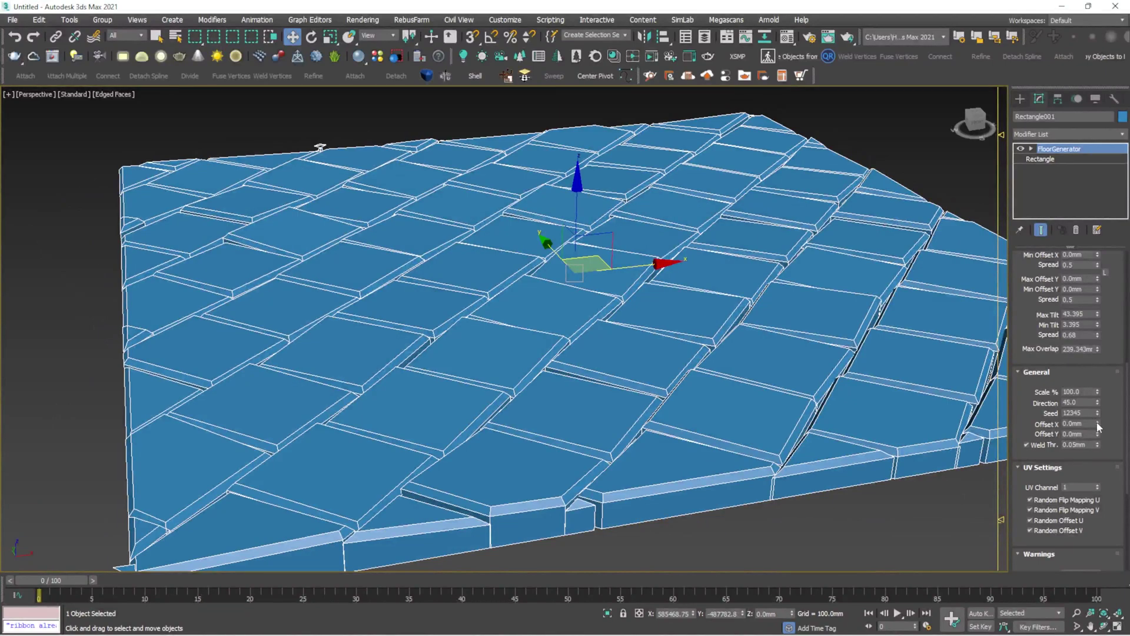
Step: Try a pattern X offset of 116.82 mm and reset it to 0 mm
{"action": "left_click_drag", "start_coordinate": [1099, 428], "coordinate": [301, 484]}
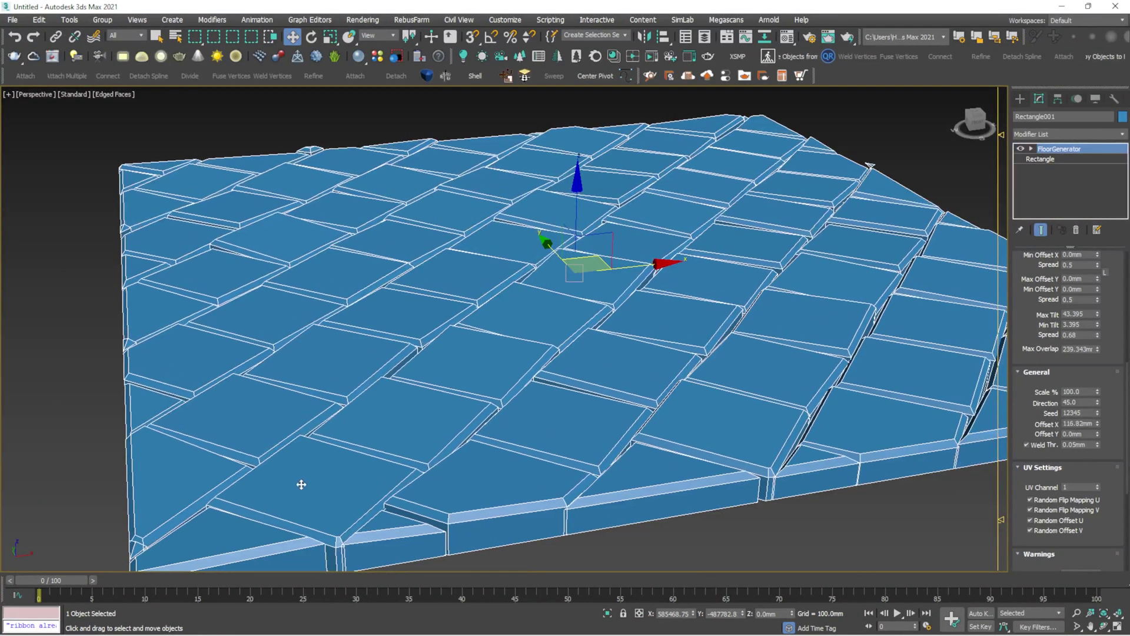
{"action": "middle_click_drag", "start_coordinate": [583, 300], "coordinate": [613, 353], "text": "alt"}
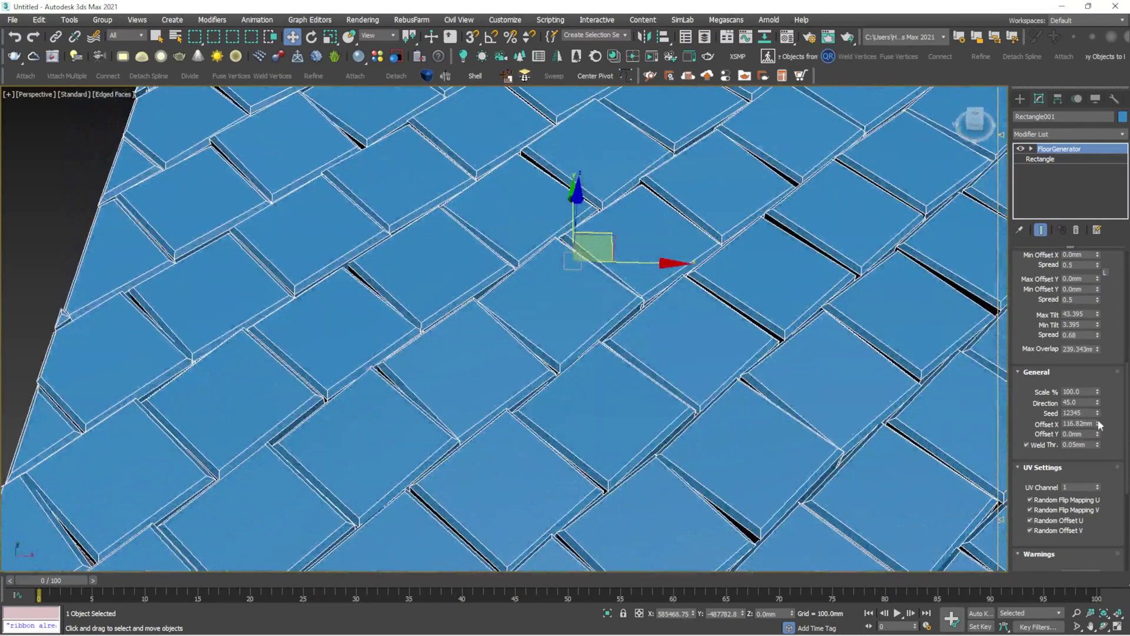
{"action": "left_click_drag", "start_coordinate": [1098, 425], "coordinate": [18, 107]}
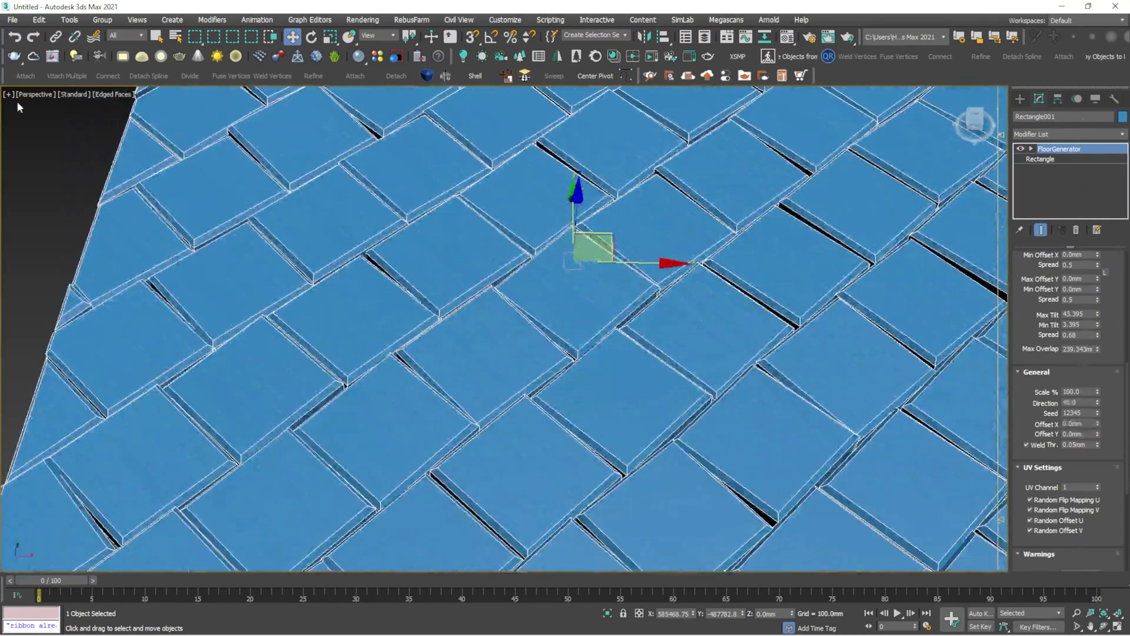
Step: Set the pattern's Y offset to about 41.27 mm and view the shifted tile layout
{"action": "left_click_drag", "start_coordinate": [1094, 412], "coordinate": [86, 530]}
{"action": "scroll", "coordinate": [683, 341], "scroll_direction": "down", "scroll_amount": 3}
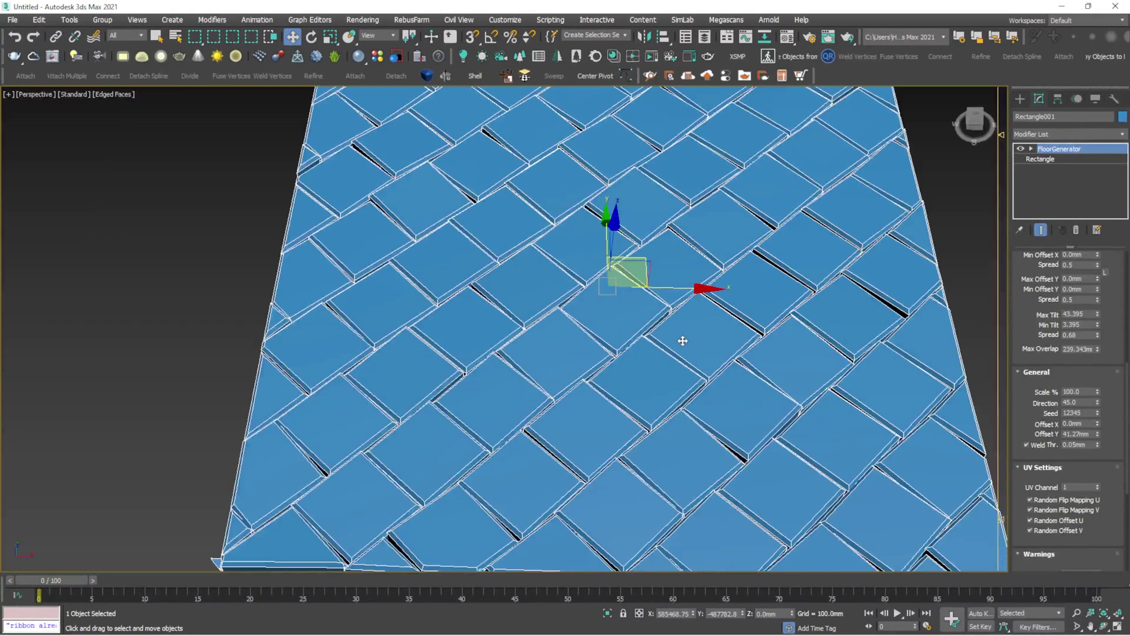
Step: Set the maximum number of boards to 1000000 in the warning settings and review the remaining floor parameters
{"action": "left_click_drag", "start_coordinate": [1128, 394], "coordinate": [1126, 465]}
{"action": "middle_click_drag", "start_coordinate": [572, 363], "coordinate": [581, 353], "text": "alt"}
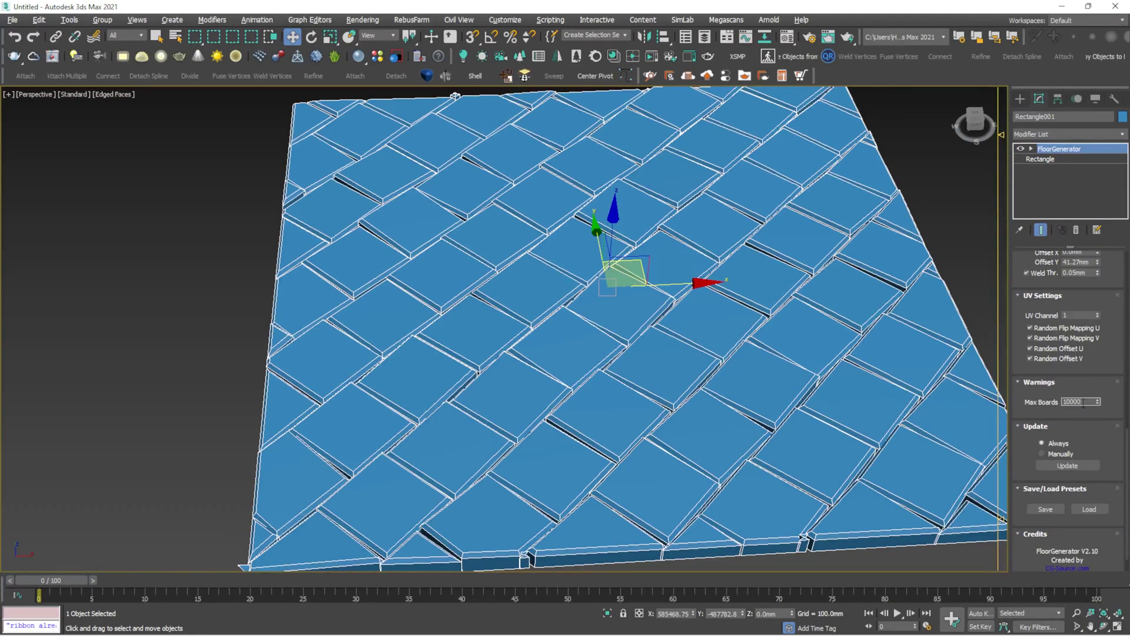
{"action": "scroll", "coordinate": [313, 286], "scroll_direction": "down", "scroll_amount": 4}
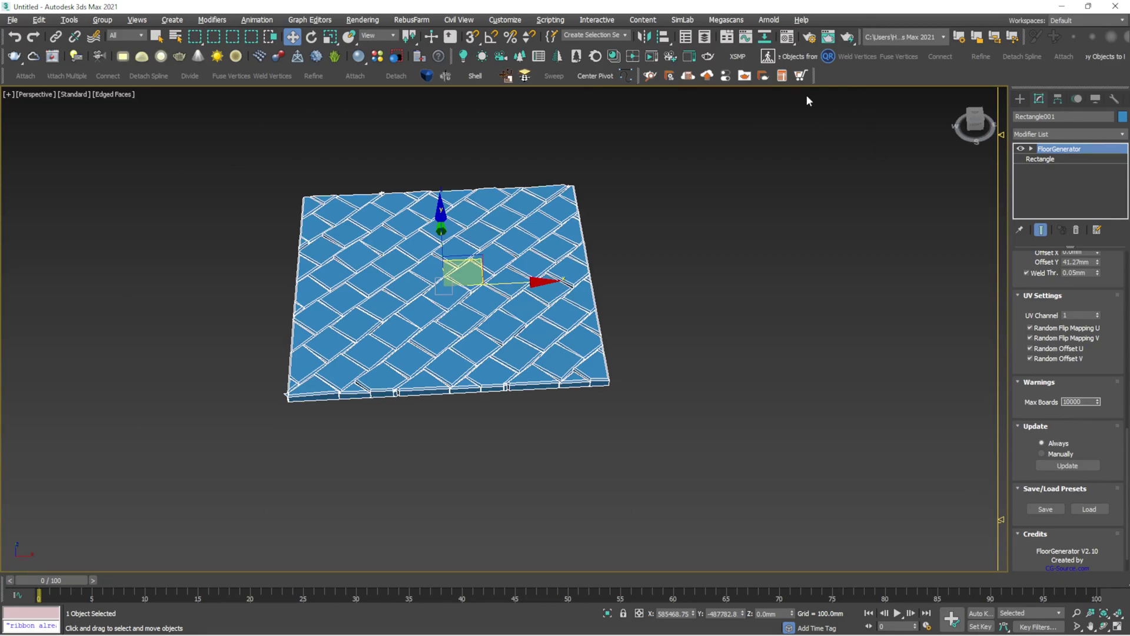
{"action": "scroll", "coordinate": [418, 285], "scroll_direction": "up", "scroll_amount": 3}
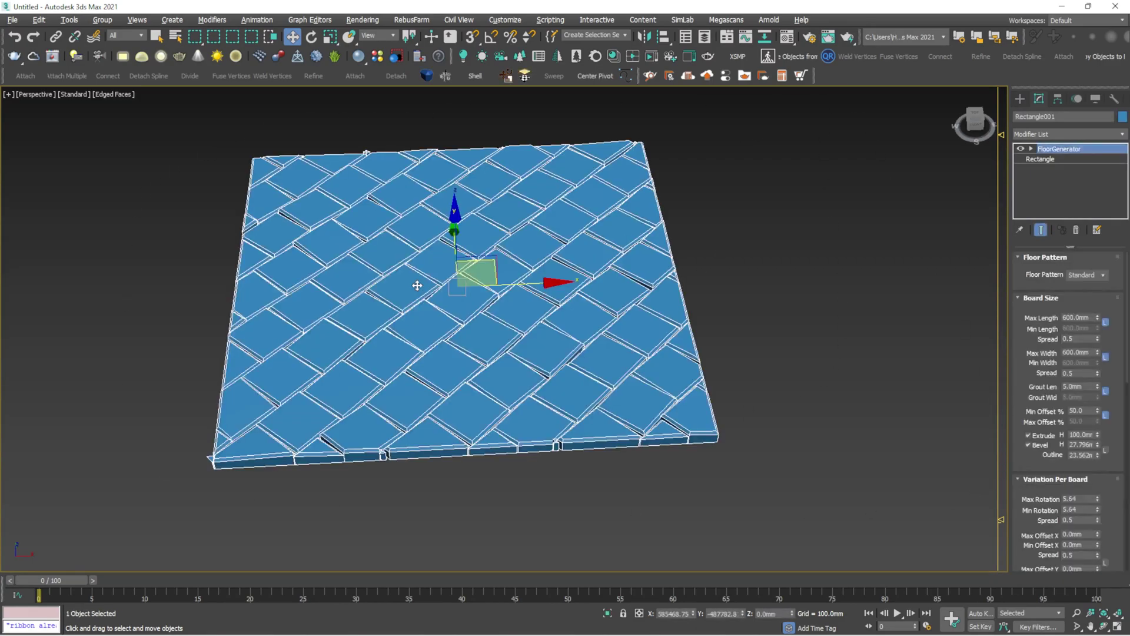
{"action": "left_click_drag", "start_coordinate": [1126, 346], "coordinate": [1102, 484]}
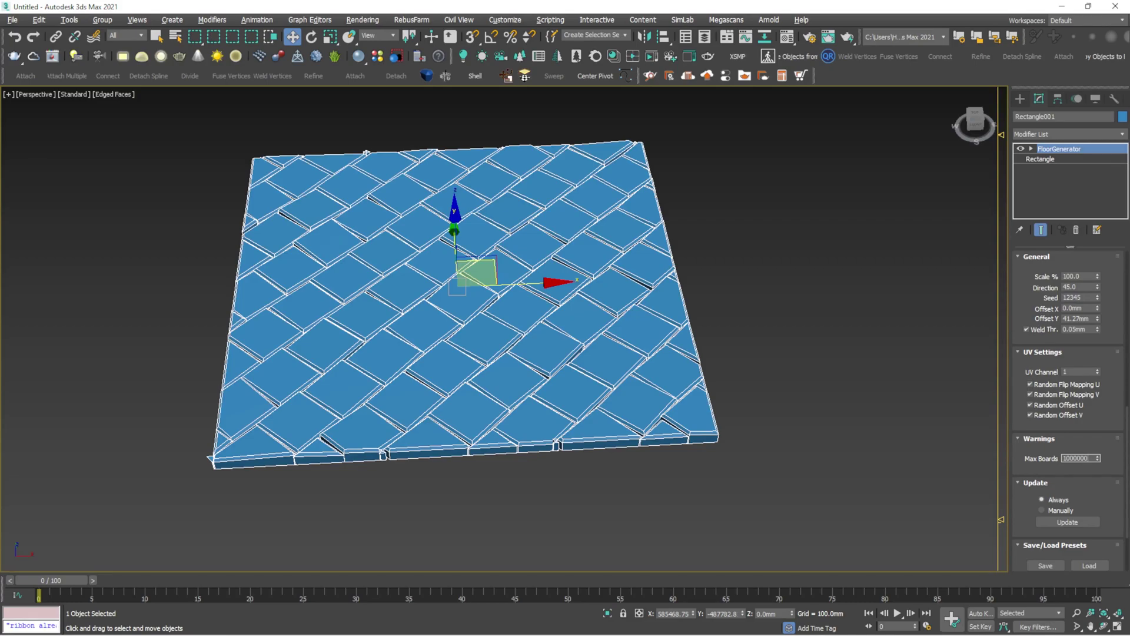
{"action": "left_click", "coordinate": [801, 331]}
{"action": "left_click", "coordinate": [554, 310]}
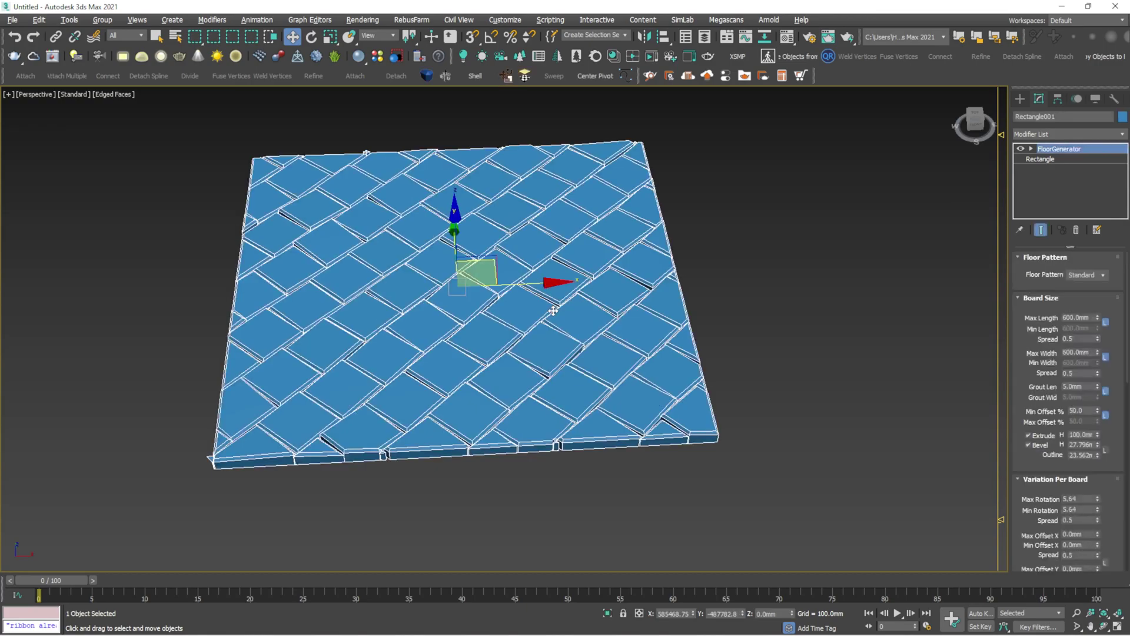
{"action": "left_click_drag", "start_coordinate": [1127, 359], "coordinate": [1127, 462]}
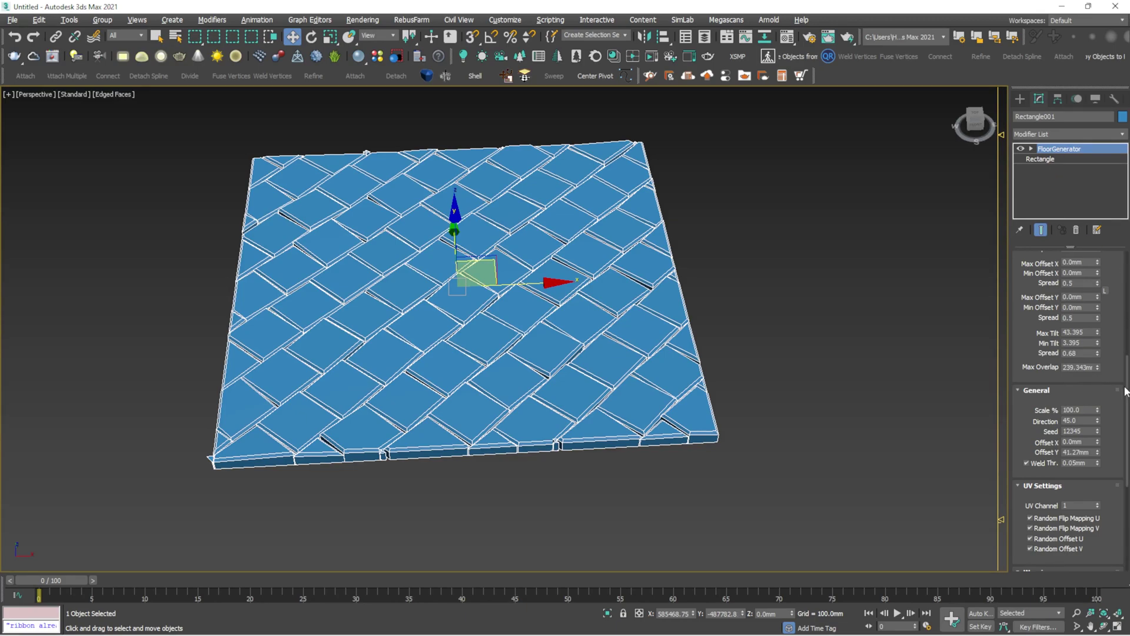
Step: Review the floor modifier's UV, warning, update and preset settings along with its pattern and board size parameters
{"action": "left_click_drag", "start_coordinate": [1126, 393], "coordinate": [1126, 484]}
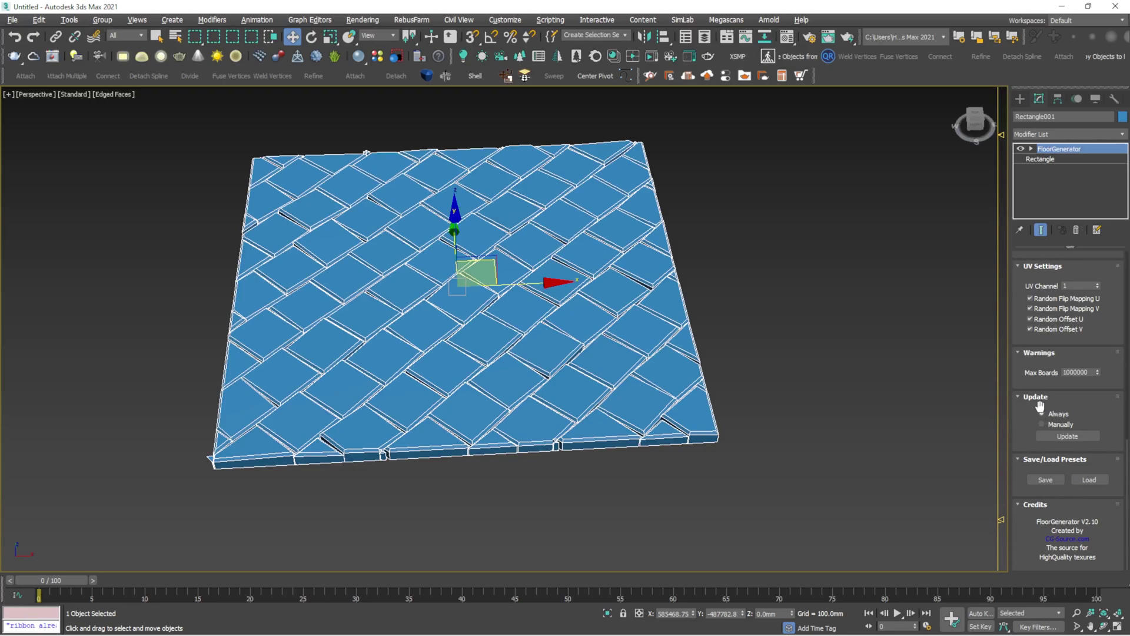
{"action": "left_click", "coordinate": [1068, 435]}
{"action": "left_click", "coordinate": [681, 255]}
{"action": "left_click", "coordinate": [659, 272]}
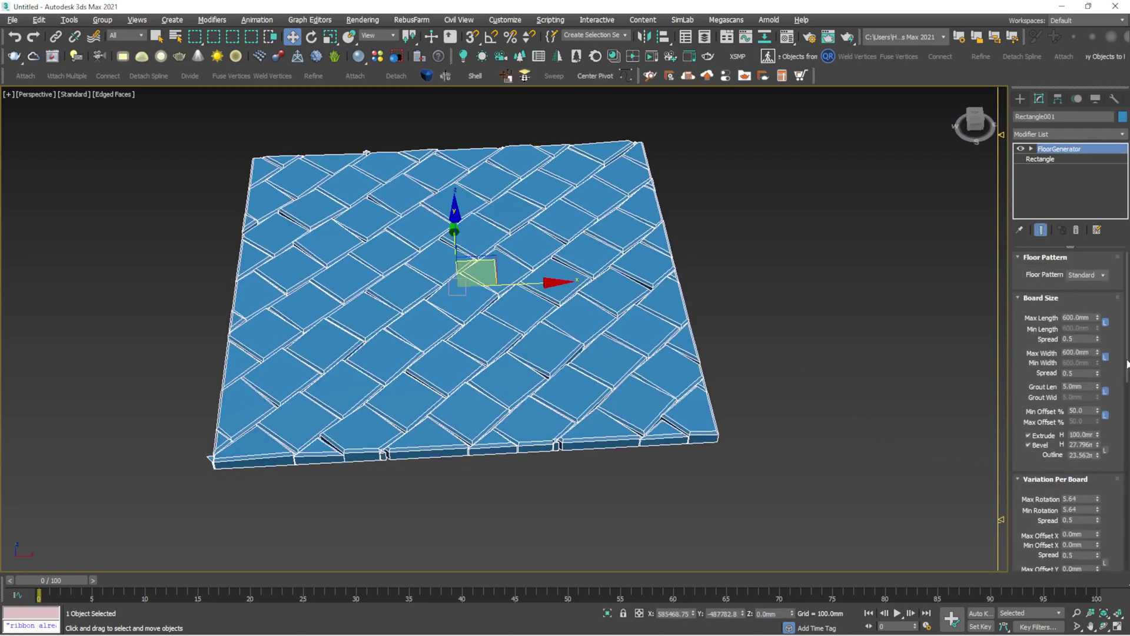
{"action": "scroll", "coordinate": [1127, 364], "scroll_direction": "down", "scroll_amount": 10}
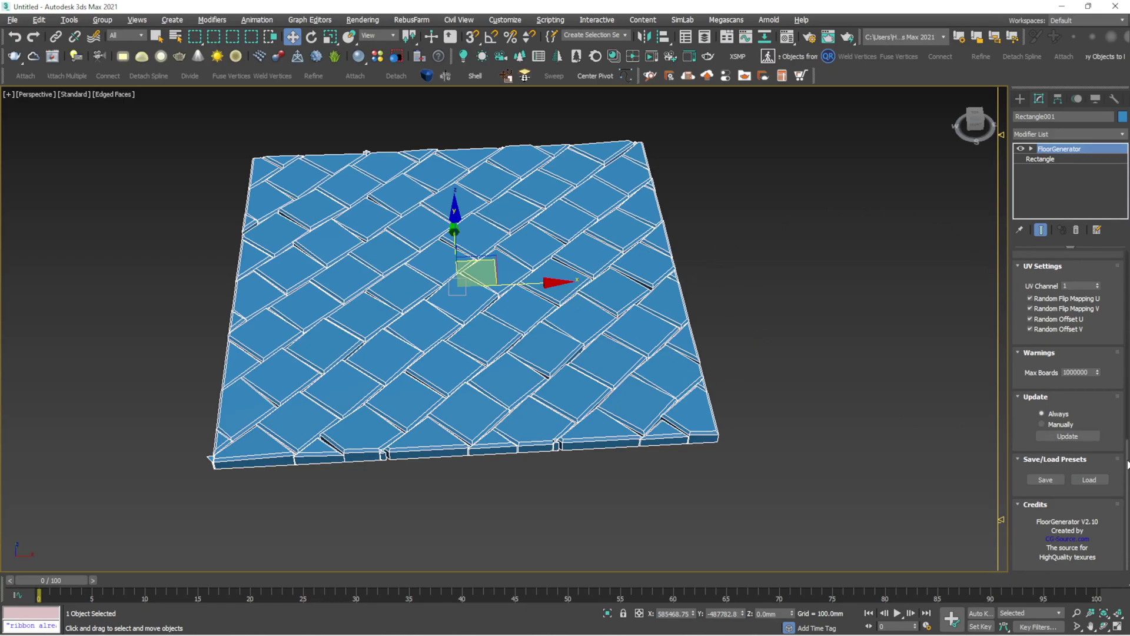
{"action": "mouse_move", "coordinate": [1128, 468]}
{"action": "left_mouse_down"}
{"action": "mouse_move", "coordinate": [1128, 412]}
{"action": "mouse_move", "coordinate": [1128, 474]}
{"action": "left_mouse_up"}
Step: Inspect the diagonal tile floor up close from a slightly higher angle, both selected and deselected, and leave it deselected
{"action": "left_click", "coordinate": [704, 263]}
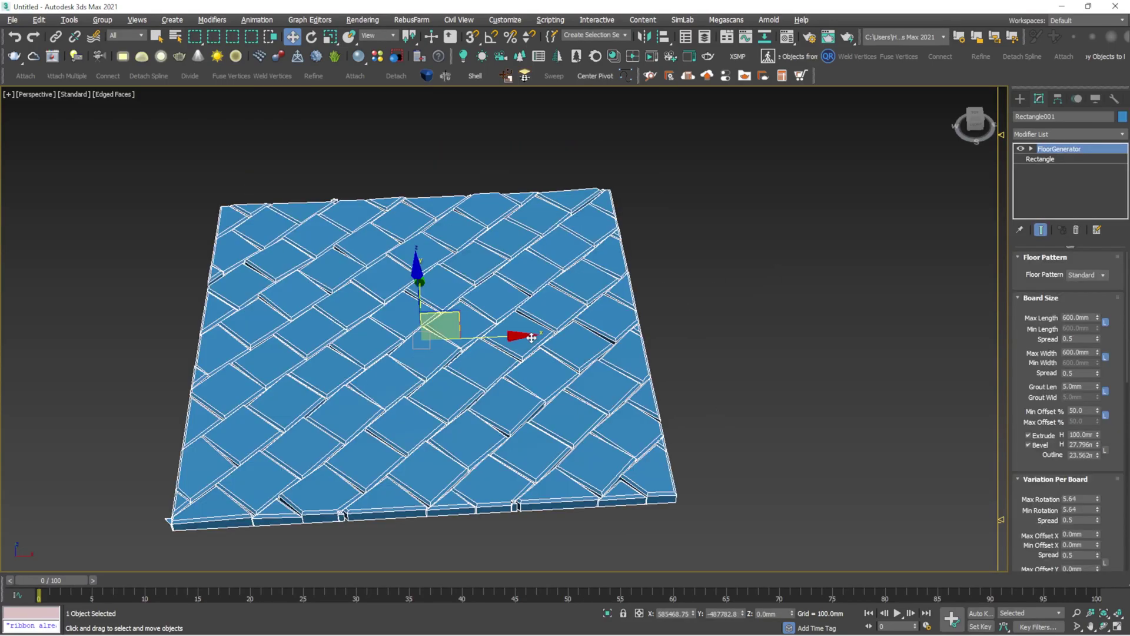
{"action": "left_click", "coordinate": [691, 147]}
{"action": "left_click", "coordinate": [550, 292]}
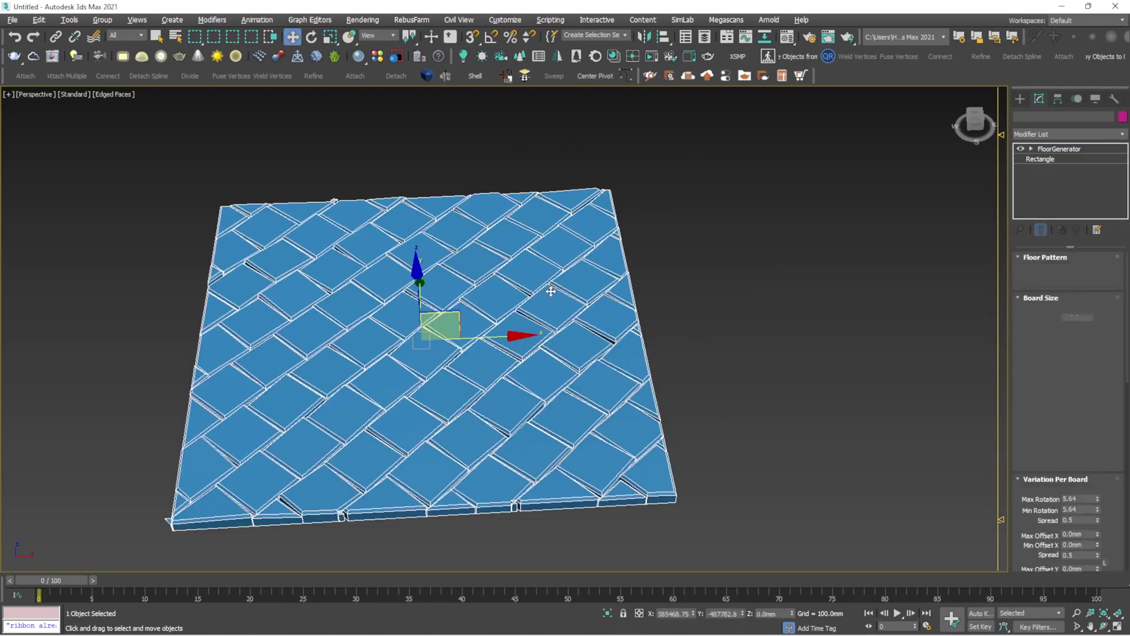
{"action": "left_click", "coordinate": [745, 243]}
{"action": "left_click", "coordinate": [488, 377]}
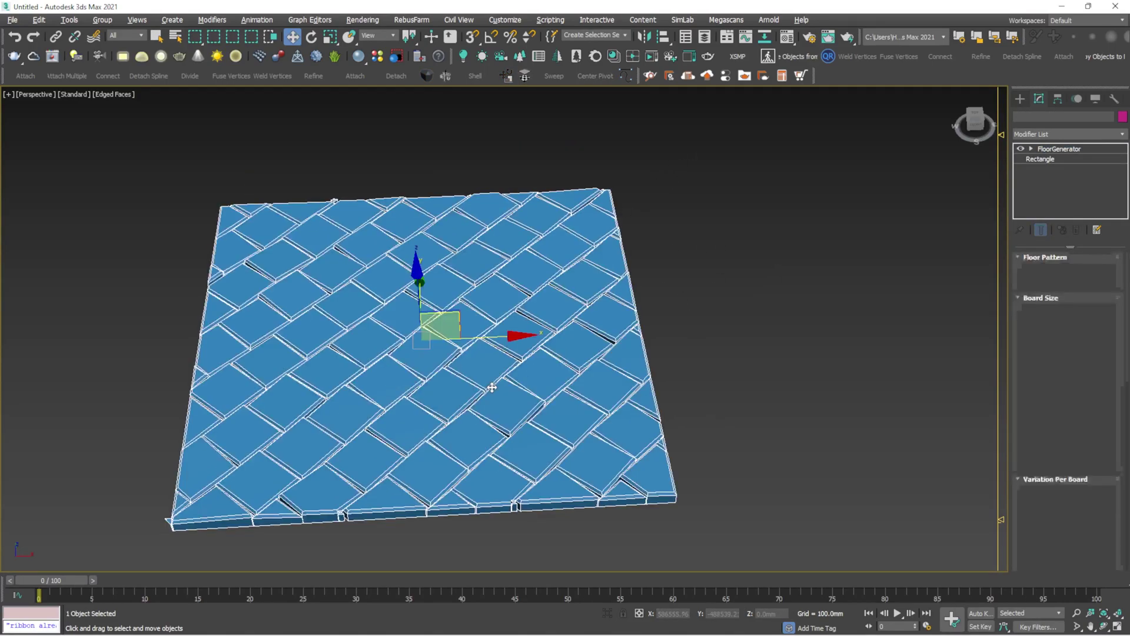
{"action": "scroll", "coordinate": [488, 376], "scroll_direction": "up", "scroll_amount": 3}
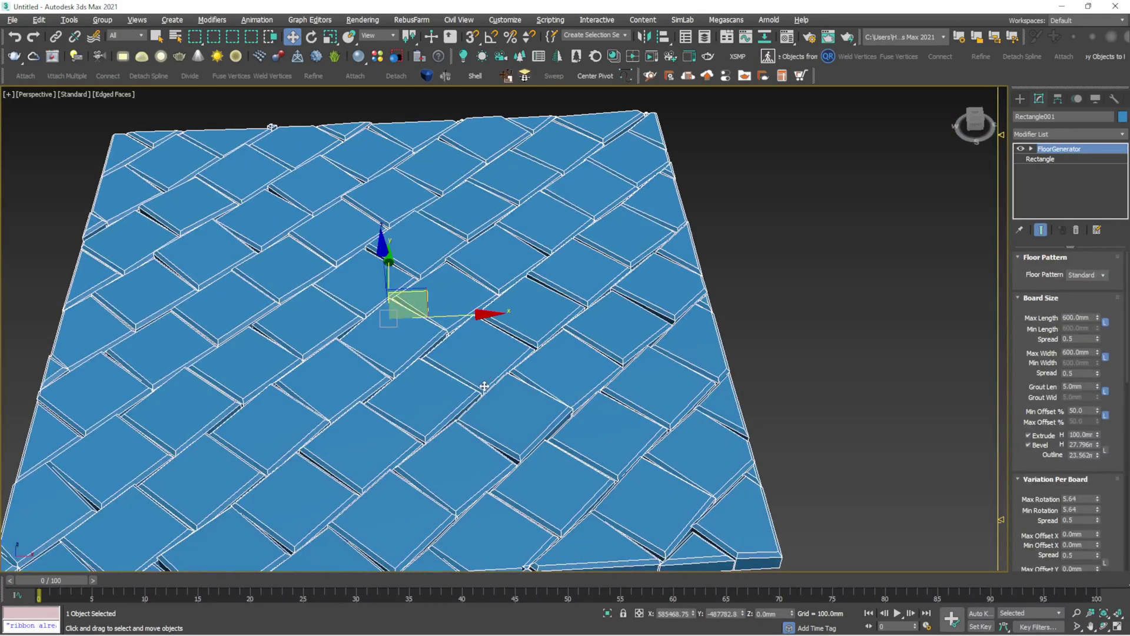
{"action": "left_click", "coordinate": [801, 298]}
{"action": "left_click", "coordinate": [535, 334]}
{"action": "scroll", "coordinate": [1127, 353], "scroll_direction": "down", "scroll_amount": 5}
{"action": "scroll", "coordinate": [1118, 373], "scroll_direction": "up", "scroll_amount": 5}
{"action": "scroll", "coordinate": [542, 287], "scroll_direction": "down", "scroll_amount": 5}
{"action": "scroll", "coordinate": [542, 287], "scroll_direction": "up", "scroll_amount": 5}
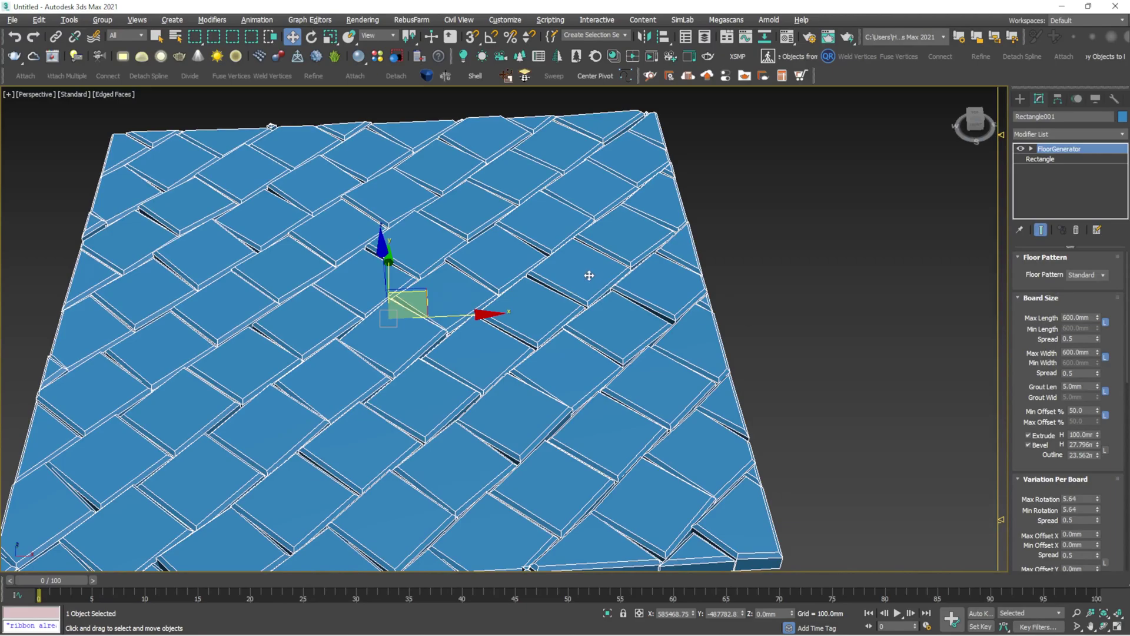
{"action": "middle_click_drag", "start_coordinate": [591, 275], "coordinate": [585, 274], "text": "alt"}
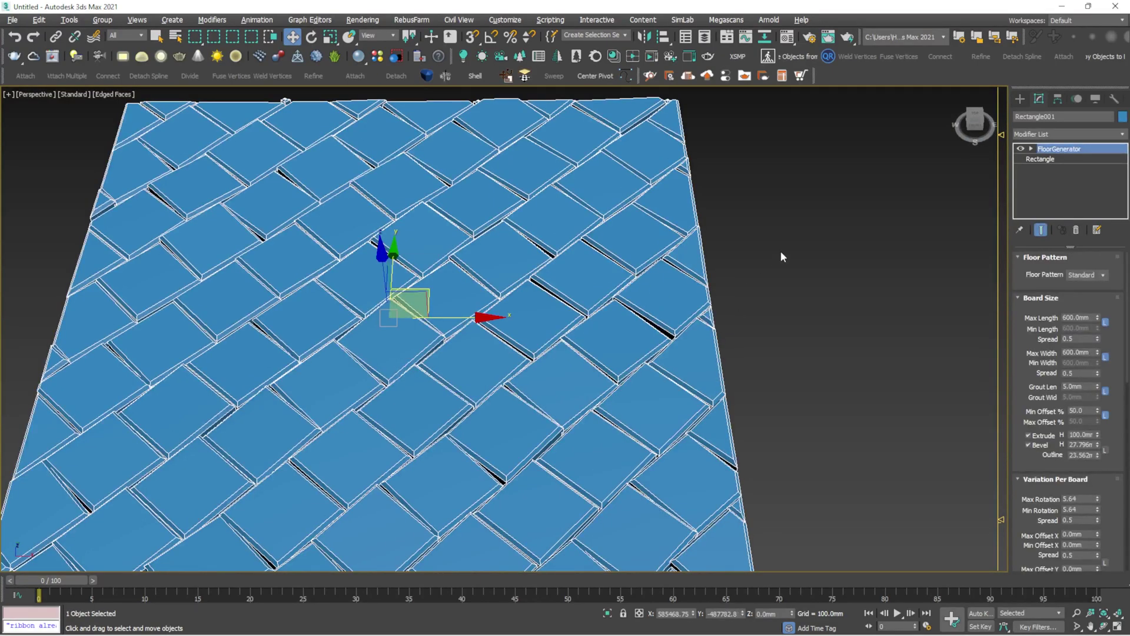
{"action": "left_click", "coordinate": [823, 237]}
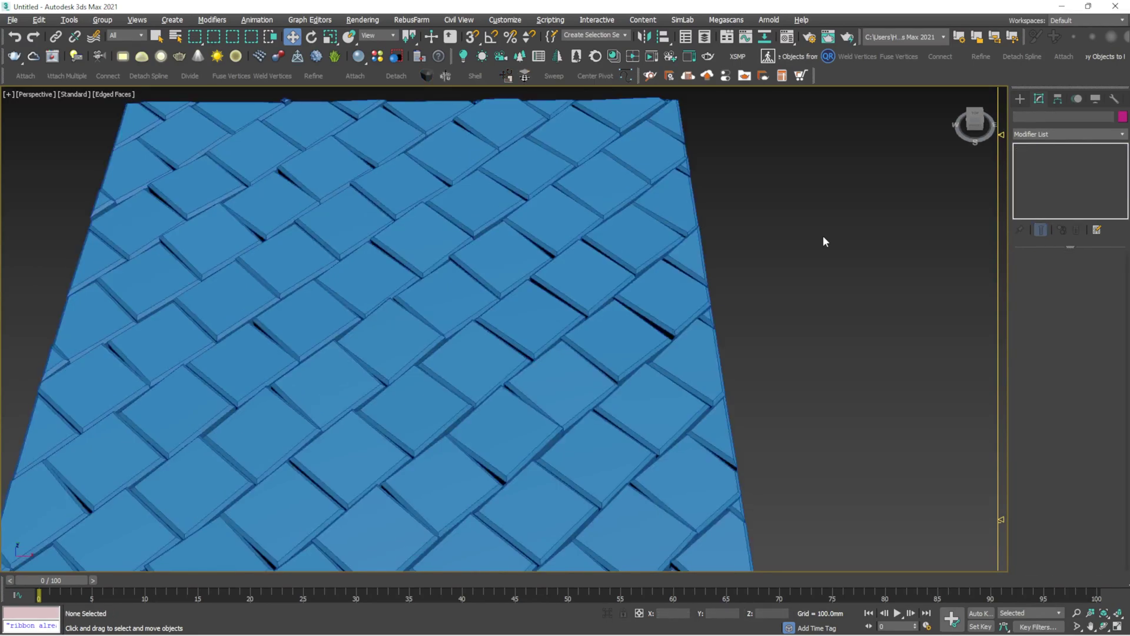